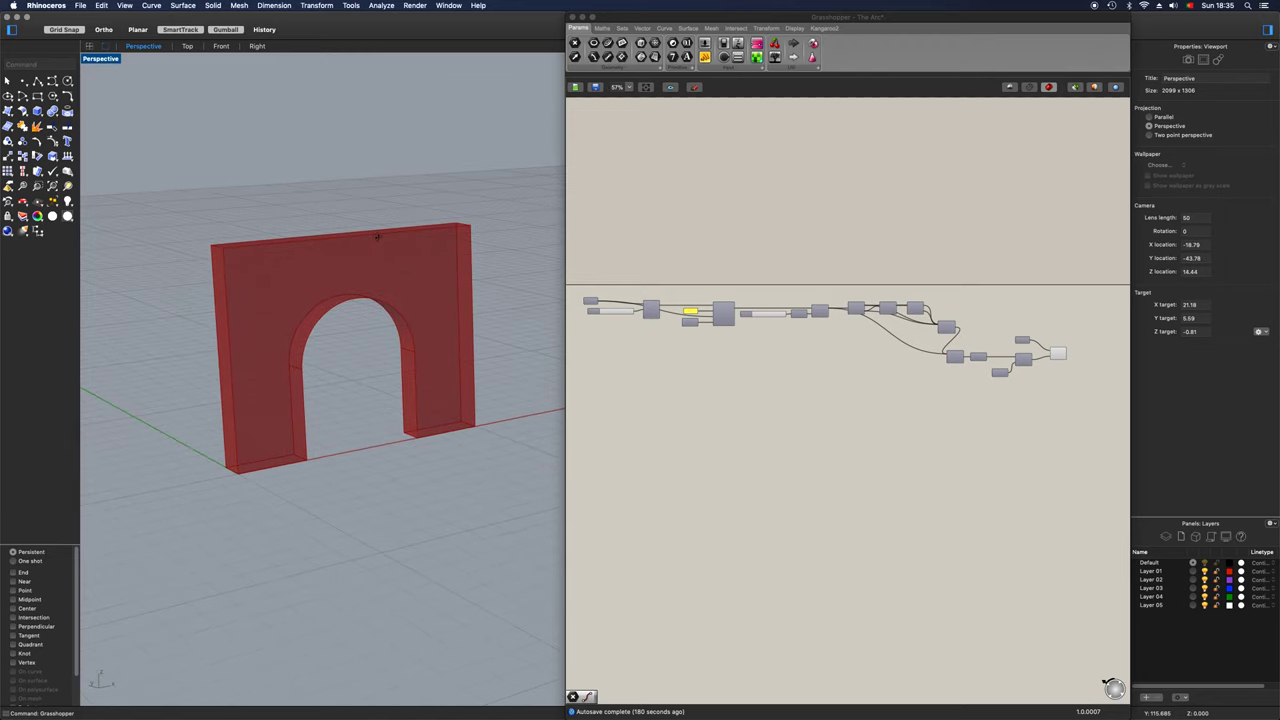
Step: Examine the finished red arch model and the component definition that generates it
{"action": "scroll", "coordinate": [382, 250], "scroll_direction": "down", "scroll_amount": 5}
{"action": "left_click", "coordinate": [642, 373]}
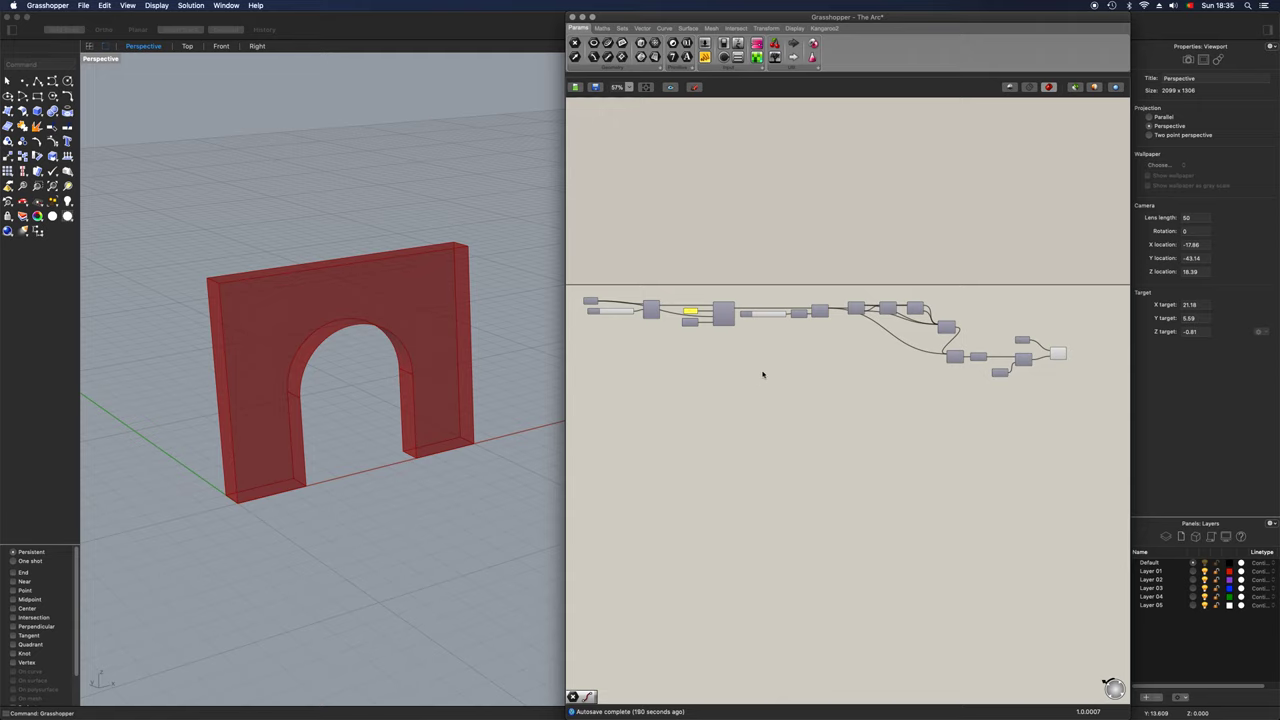
{"action": "scroll", "coordinate": [1070, 366], "scroll_direction": "up", "scroll_amount": 1}
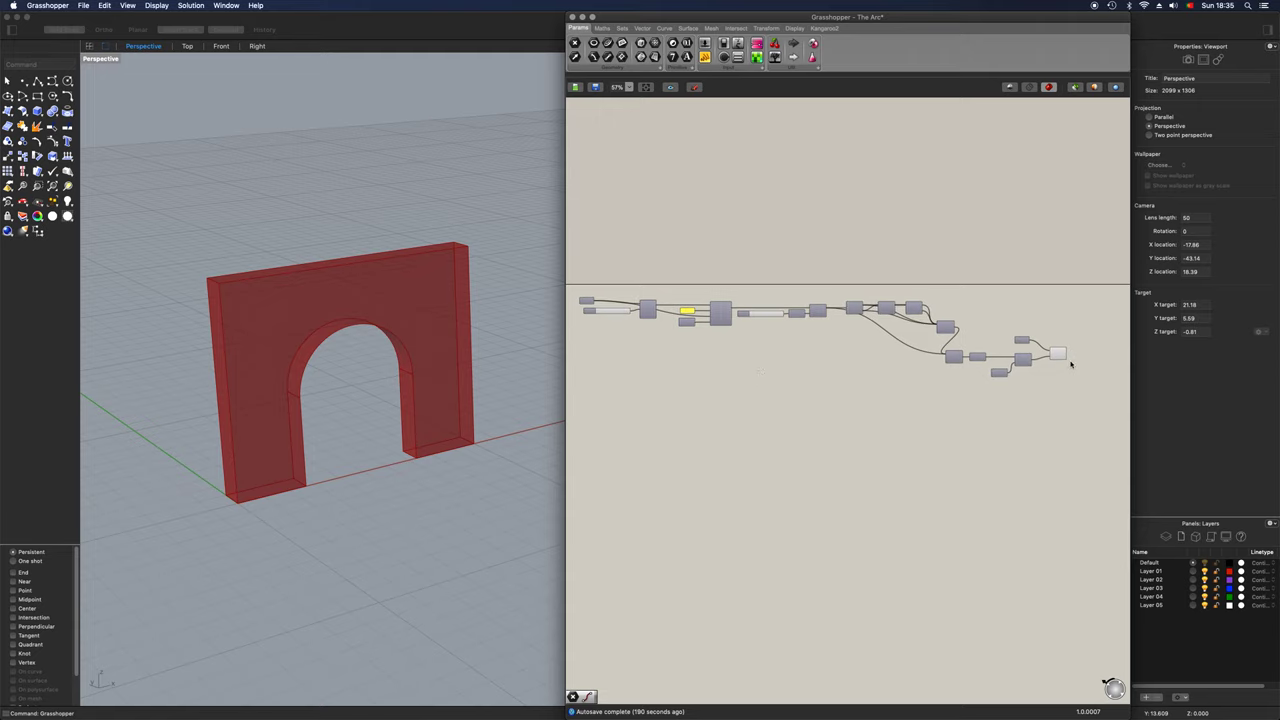
{"action": "scroll", "coordinate": [1070, 362], "scroll_direction": "up", "scroll_amount": 3}
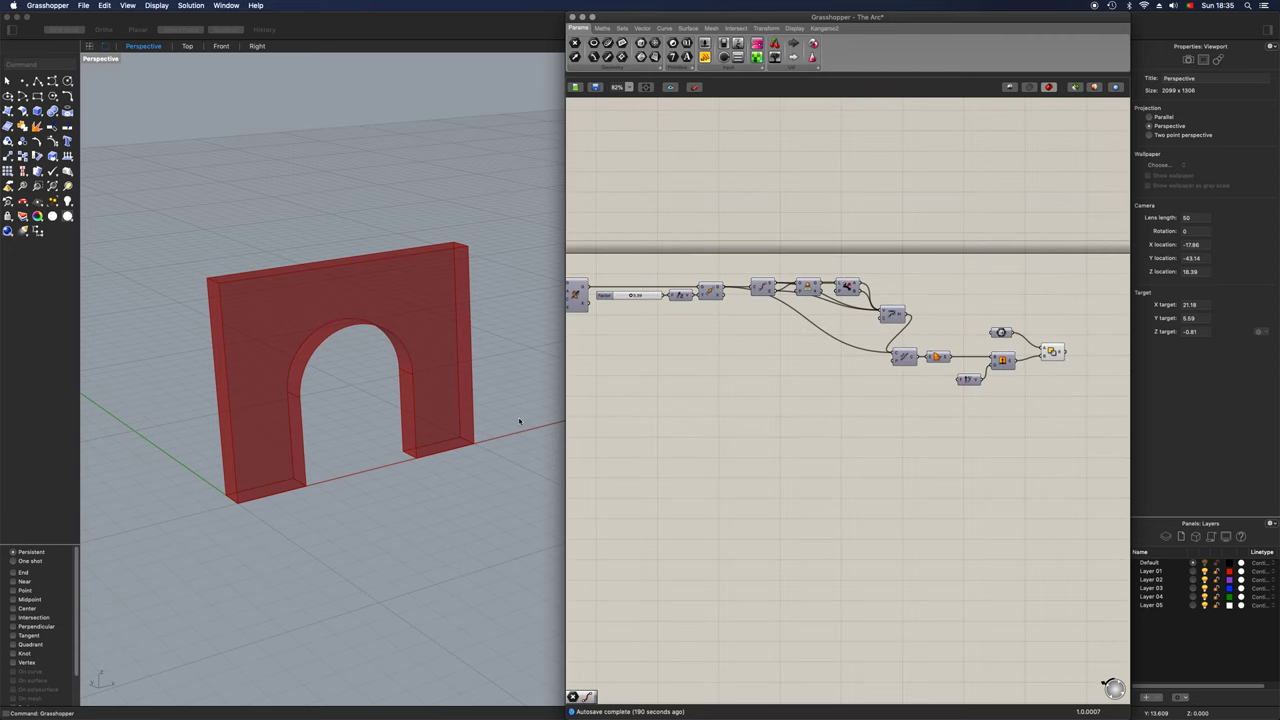
{"action": "scroll", "coordinate": [380, 383], "scroll_direction": "up", "scroll_amount": 4}
{"action": "mouse_move", "coordinate": [380, 383]}
{"action": "right_mouse_down"}
{"action": "mouse_move", "coordinate": [383, 363]}
{"action": "mouse_move", "coordinate": [379, 381]}
{"action": "right_mouse_up"}
{"action": "scroll", "coordinate": [383, 368], "scroll_direction": "down", "scroll_amount": 3}
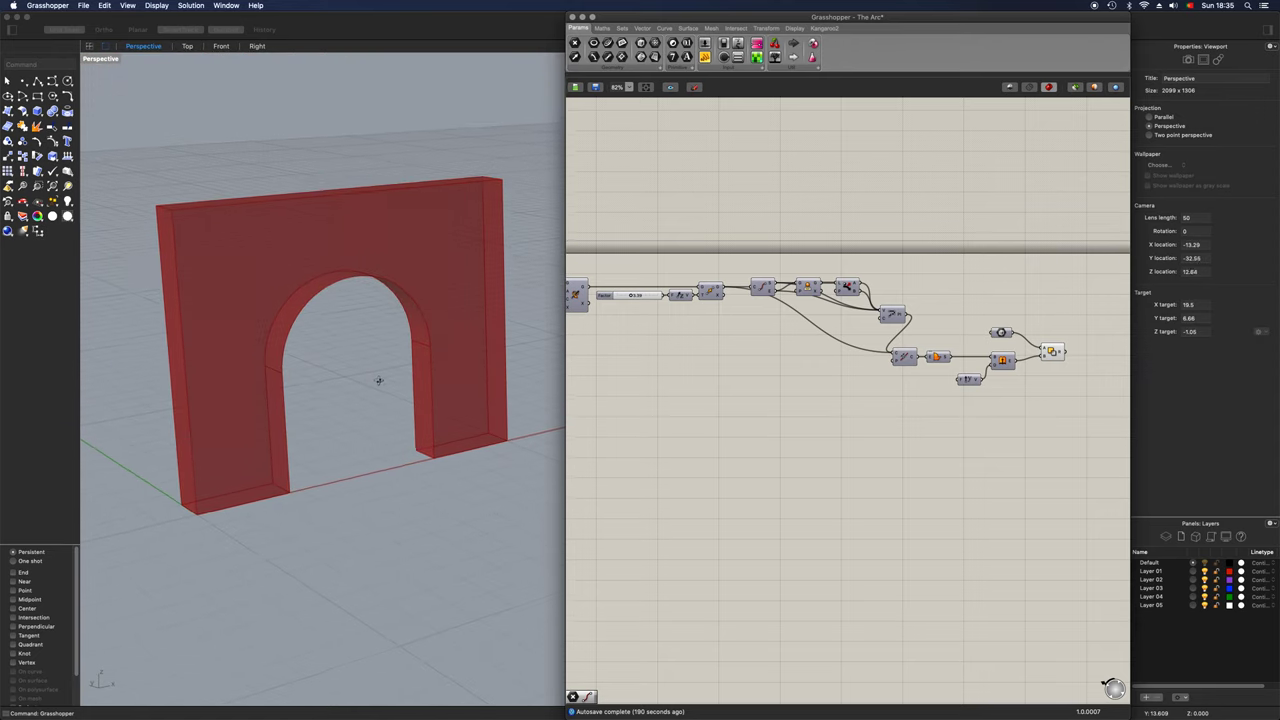
{"action": "right_click_drag", "start_coordinate": [797, 426], "coordinate": [818, 443]}
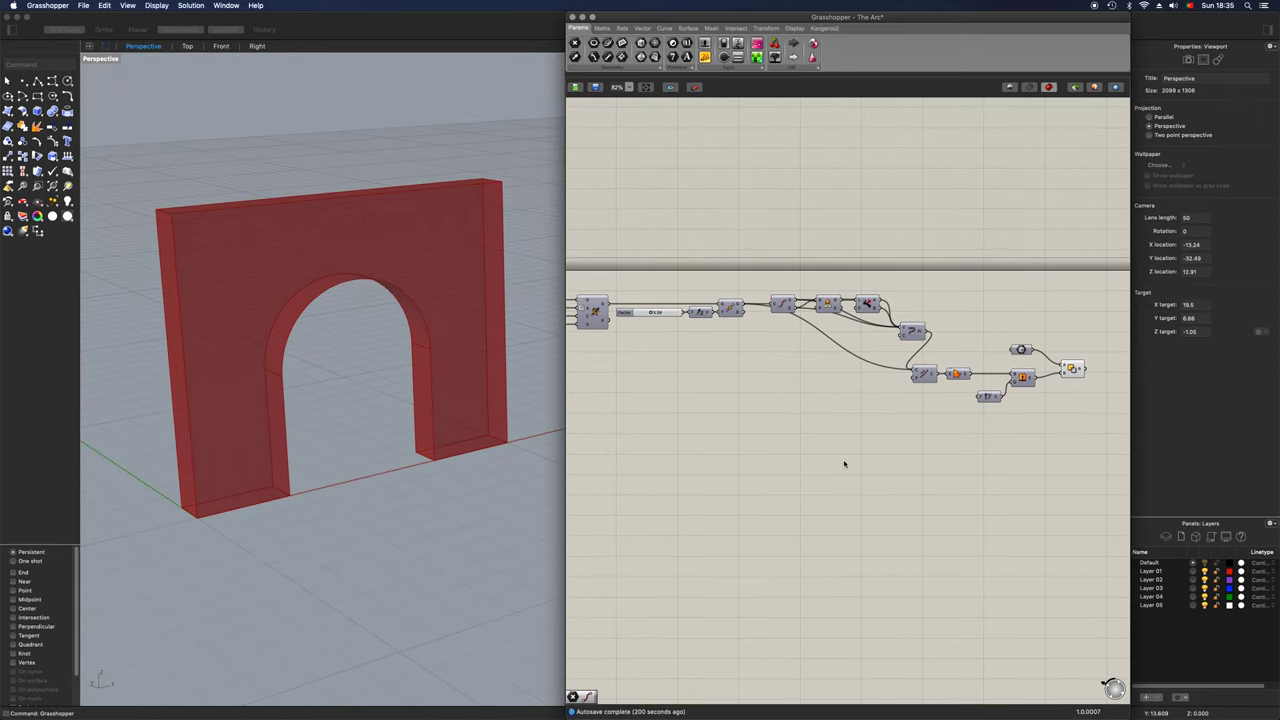
{"action": "scroll", "coordinate": [715, 434], "scroll_direction": "down", "scroll_amount": 2}
{"action": "right_click_drag", "start_coordinate": [715, 434], "coordinate": [786, 424]}
{"action": "scroll", "coordinate": [790, 434], "scroll_direction": "down", "scroll_amount": 1}
{"action": "scroll", "coordinate": [882, 427], "scroll_direction": "down", "scroll_amount": 1}
{"action": "scroll", "coordinate": [1060, 460], "scroll_direction": "down", "scroll_amount": 1}
Step: Disable all components of the existing arch definition and move the group higher on the canvas
{"action": "left_click_drag", "start_coordinate": [1097, 443], "coordinate": [600, 265]}
{"action": "middle_click", "coordinate": [700, 381]}
{"action": "left_click", "coordinate": [745, 386]}
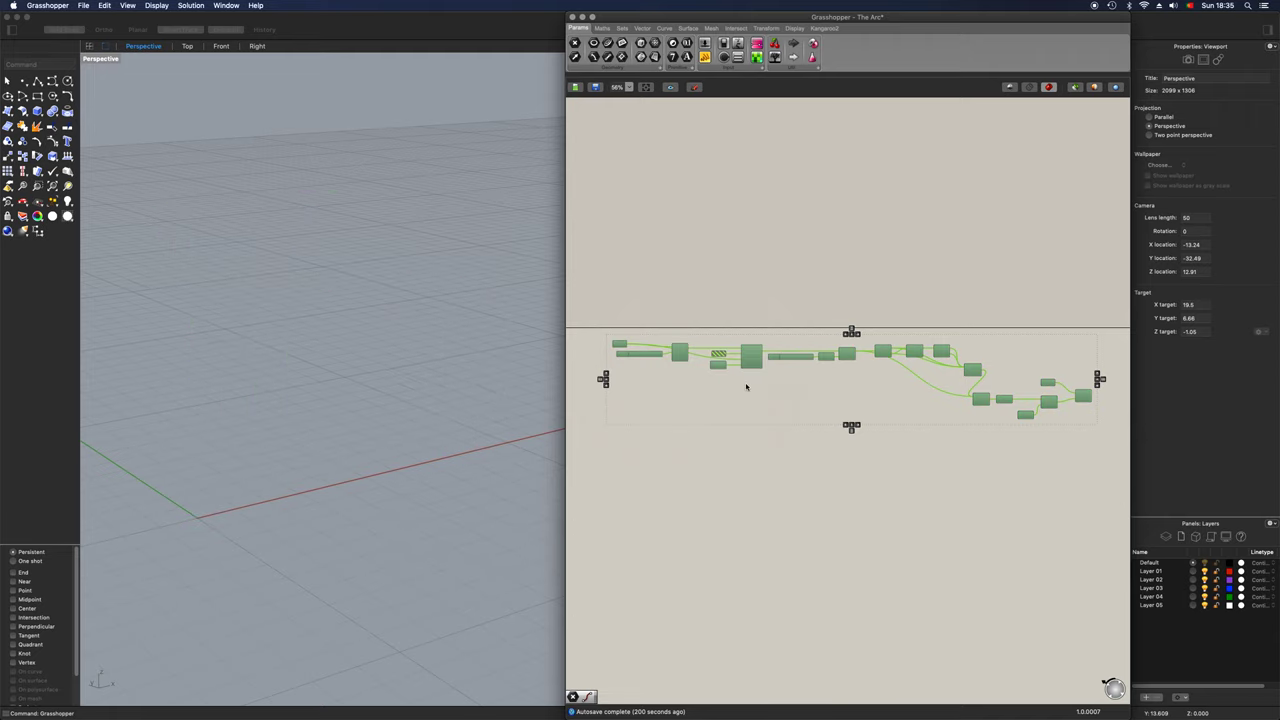
{"action": "left_click_drag", "start_coordinate": [746, 354], "coordinate": [740, 272]}
{"action": "left_click", "coordinate": [722, 475]}
{"action": "scroll", "coordinate": [722, 460], "scroll_direction": "down", "scroll_amount": 1}
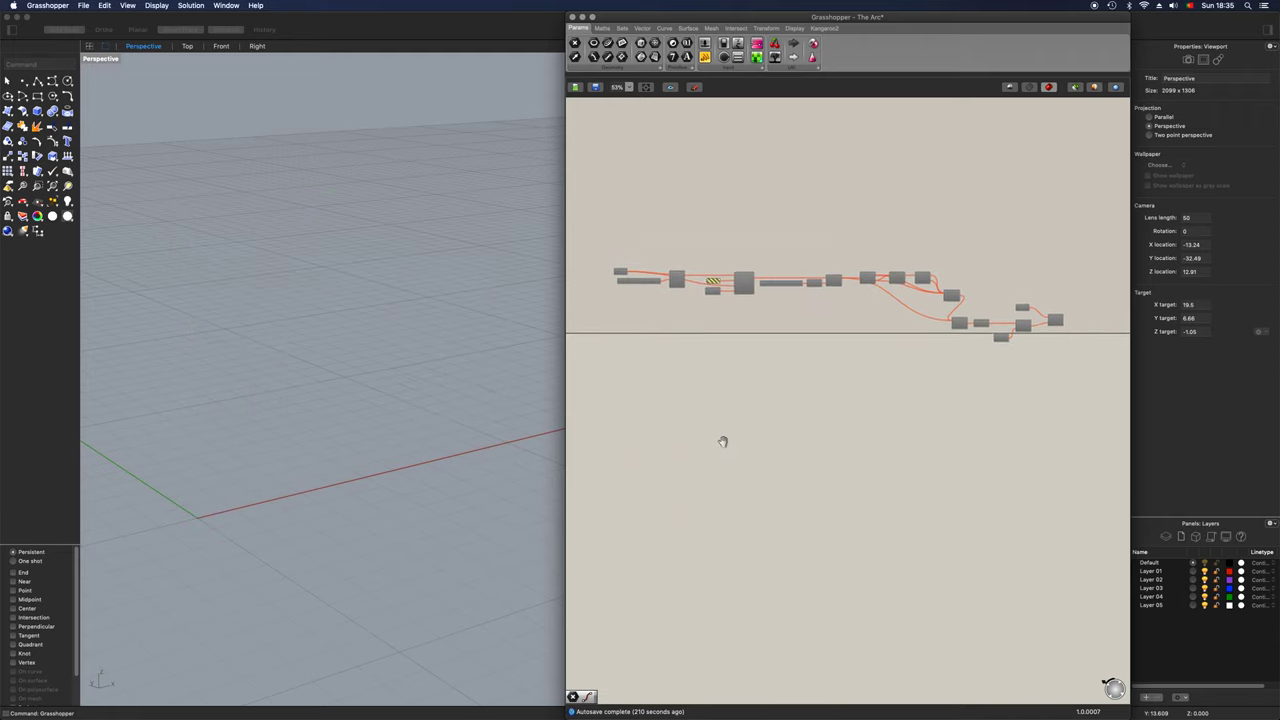
Step: Add a Box parameter to an empty area of the canvas
{"action": "right_click_drag", "start_coordinate": [740, 457], "coordinate": [814, 215]}
{"action": "right_click_drag", "start_coordinate": [743, 286], "coordinate": [721, 300]}
{"action": "mouse_move", "coordinate": [362, 446]}
{"action": "right_mouse_down"}
{"action": "mouse_move", "coordinate": [360, 491]}
{"action": "mouse_move", "coordinate": [346, 491]}
{"action": "mouse_move", "coordinate": [366, 460]}
{"action": "right_mouse_up"}
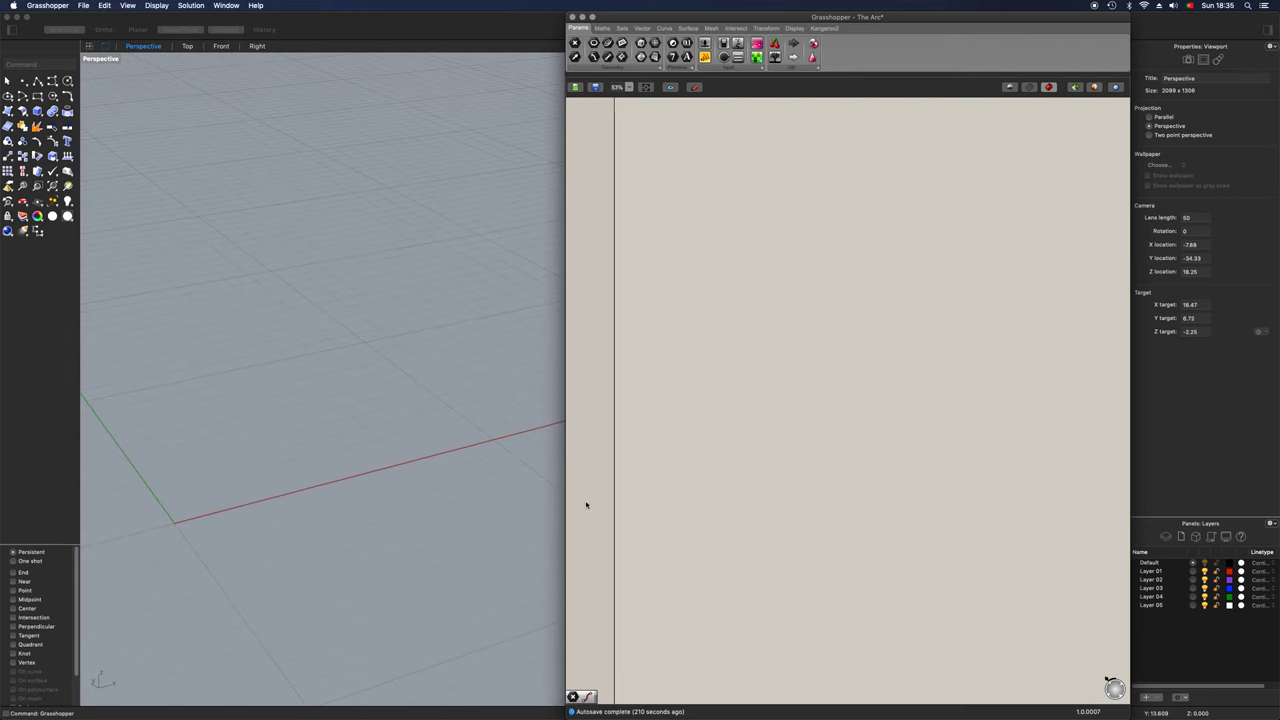
{"action": "double_click", "coordinate": [702, 372]}
{"action": "type", "text": "box"}
{"action": "left_click", "coordinate": [694, 365]}
{"action": "left_click_drag", "start_coordinate": [700, 377], "coordinate": [667, 318]}
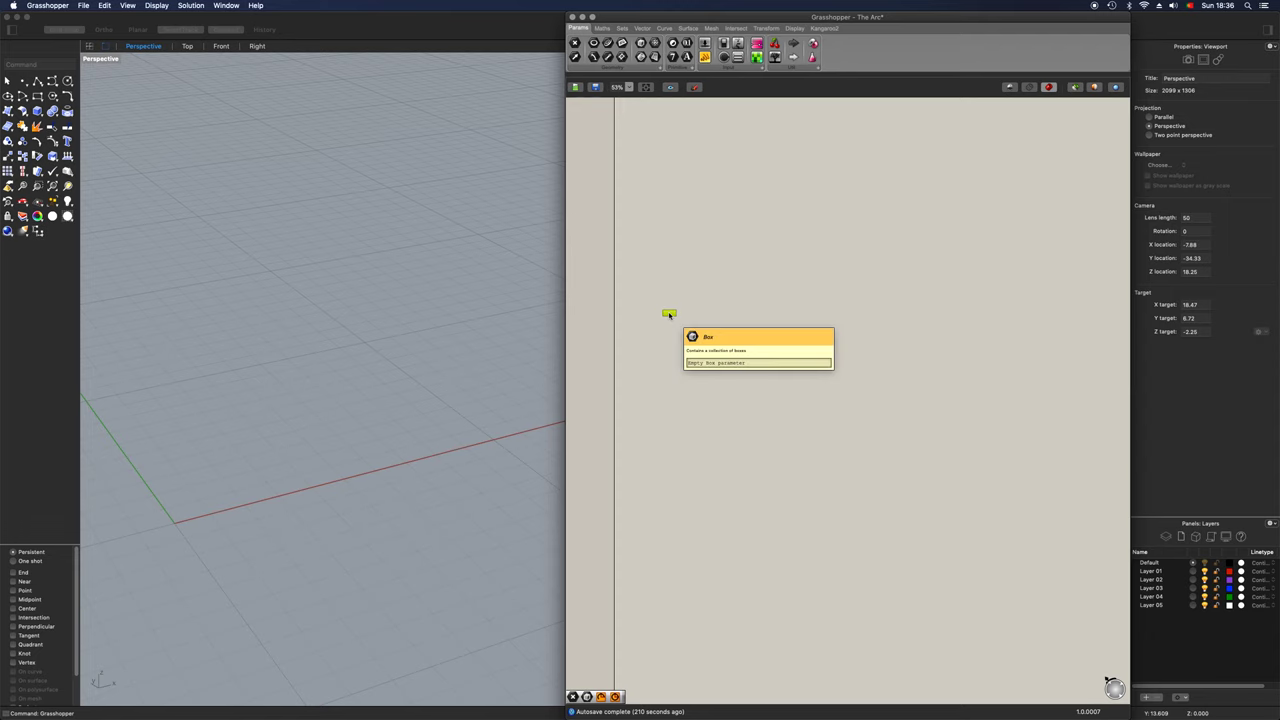
Step: Assign one box to the Box parameter, drawn from the origin along the X axis, 1 unit deep and 7 units high
{"action": "scroll", "coordinate": [668, 316], "scroll_direction": "up", "scroll_amount": 3}
{"action": "right_click", "coordinate": [666, 312]}
{"action": "left_click", "coordinate": [715, 440]}
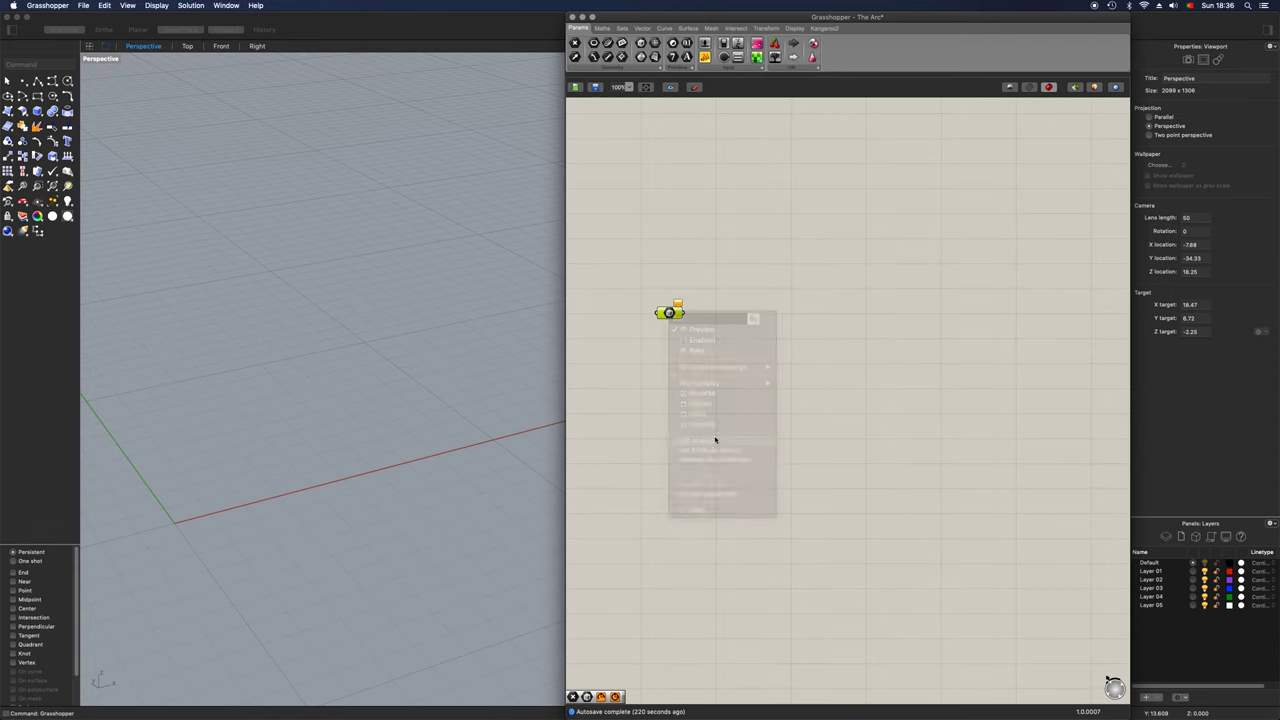
{"action": "left_click", "coordinate": [175, 522]}
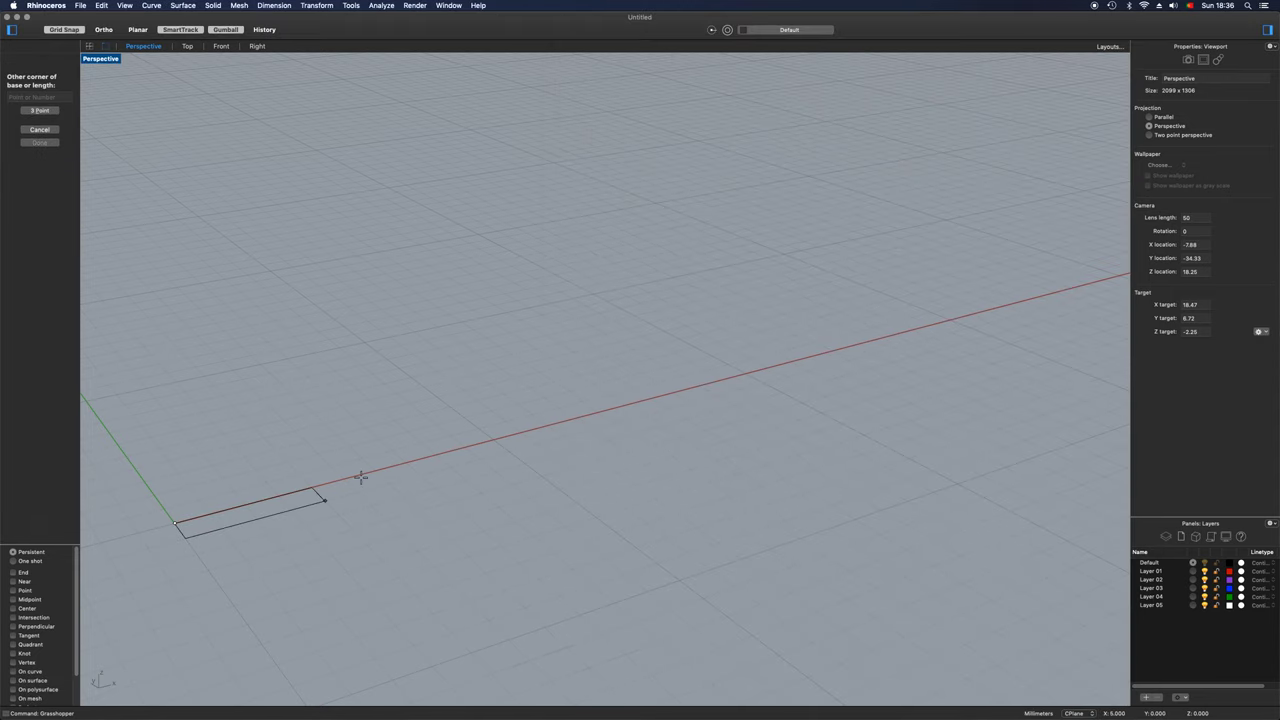
{"action": "left_click", "coordinate": [474, 433]}
{"action": "left_click", "coordinate": [486, 205]}
{"action": "left_click", "coordinate": [688, 395]}
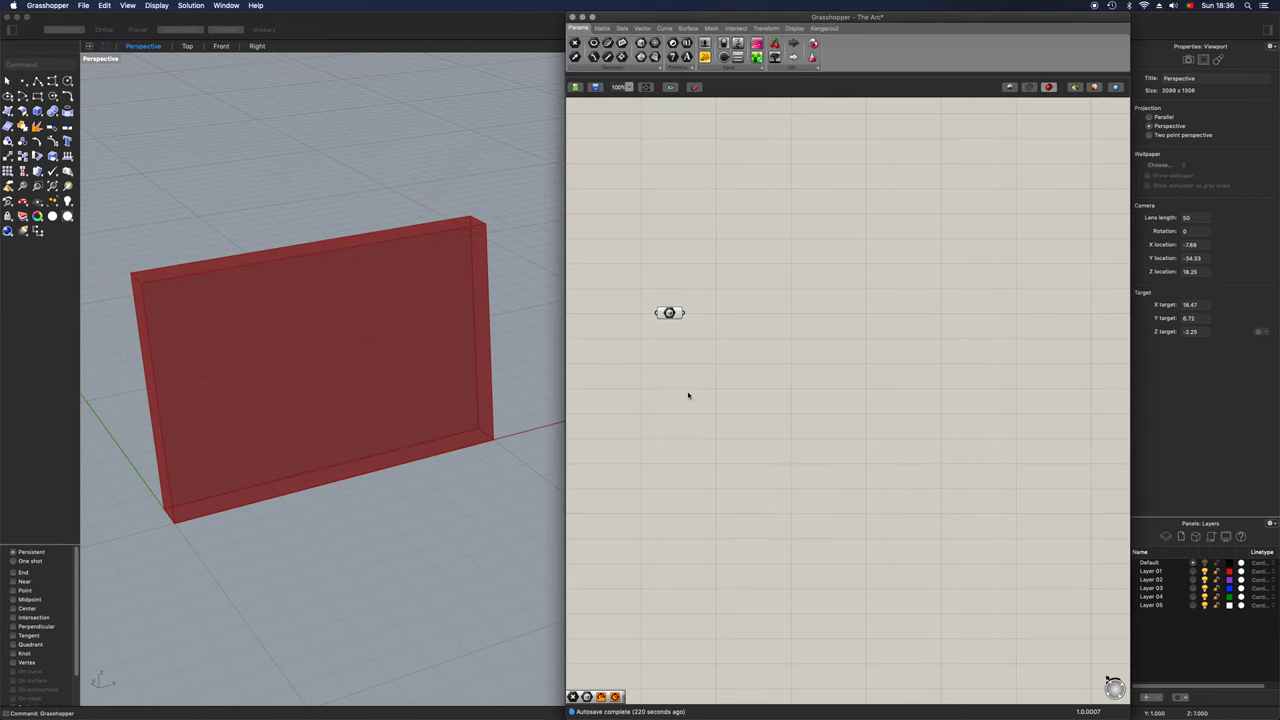
Step: Add an Arc component below the Box parameter, leaving room for its inputs
{"action": "left_click_drag", "start_coordinate": [669, 312], "coordinate": [704, 295]}
{"action": "left_click", "coordinate": [692, 416]}
{"action": "double_click", "coordinate": [688, 419]}
{"action": "type", "text": "arc"}
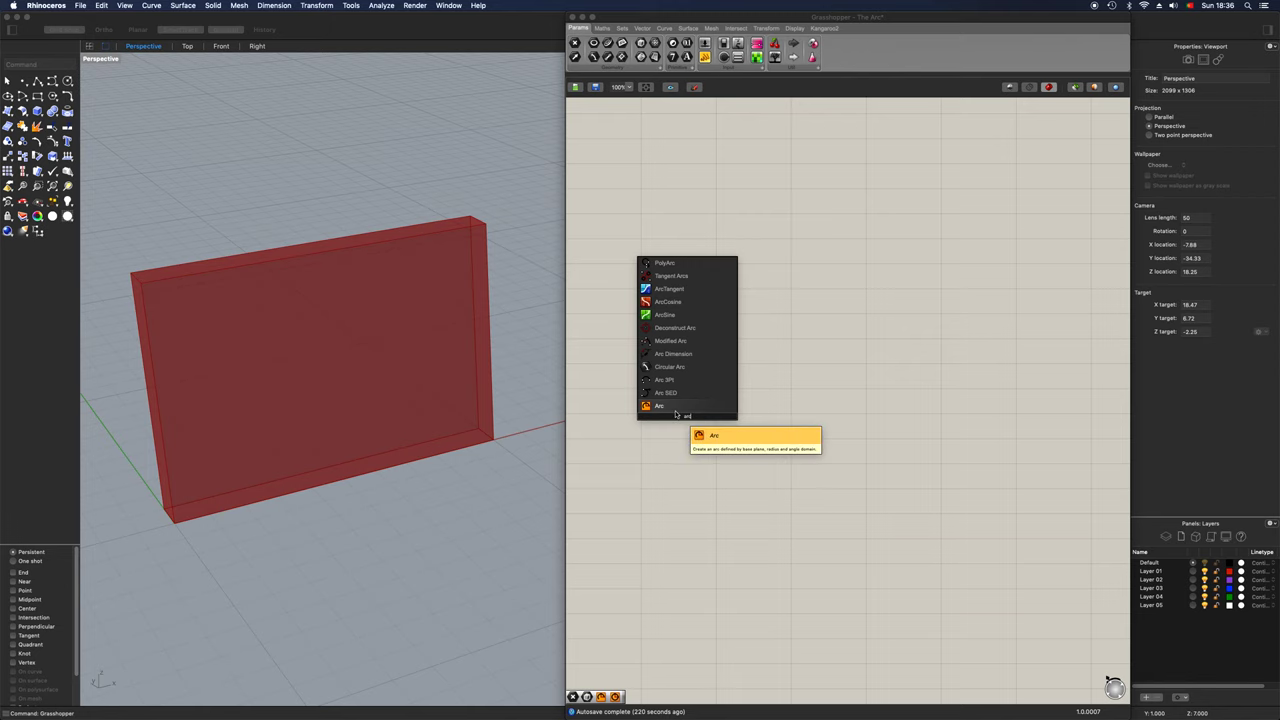
{"action": "left_click", "coordinate": [678, 410]}
{"action": "left_click_drag", "start_coordinate": [685, 419], "coordinate": [726, 409]}
{"action": "right_click_drag", "start_coordinate": [292, 470], "coordinate": [371, 423]}
{"action": "scroll", "coordinate": [366, 425], "scroll_direction": "up", "scroll_amount": 6}
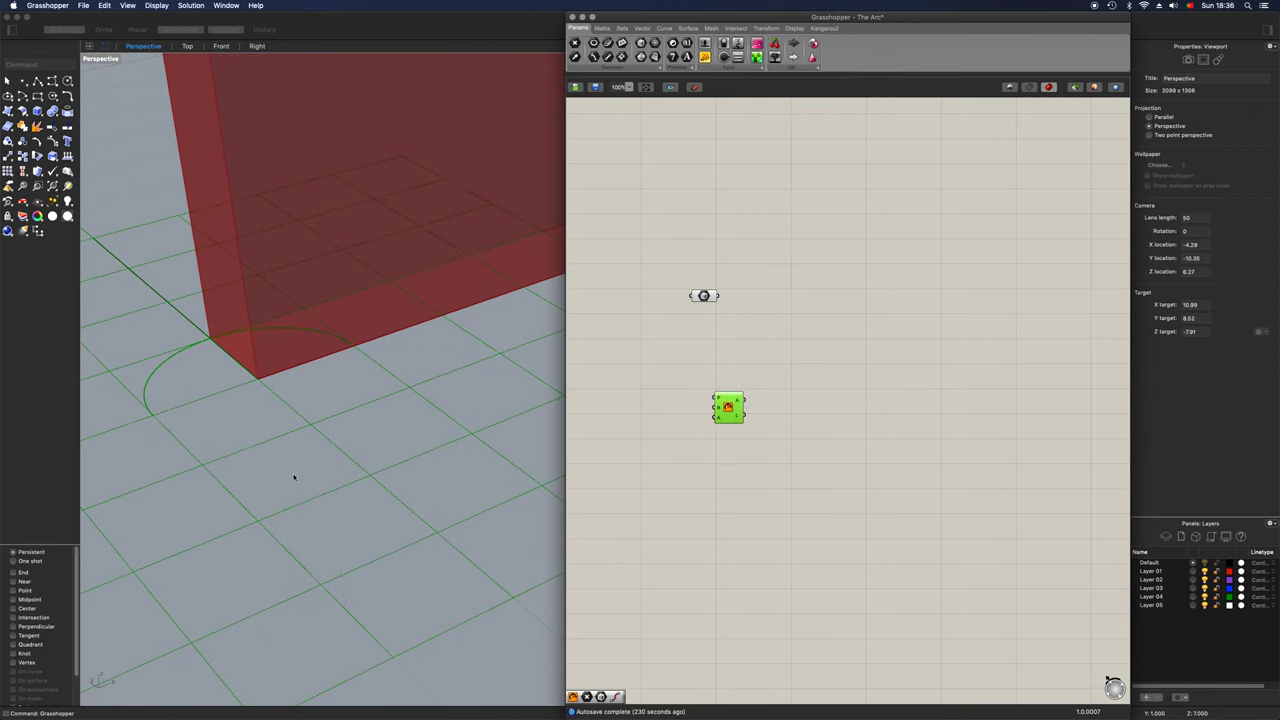
{"action": "scroll", "coordinate": [298, 479], "scroll_direction": "up", "scroll_amount": 10}
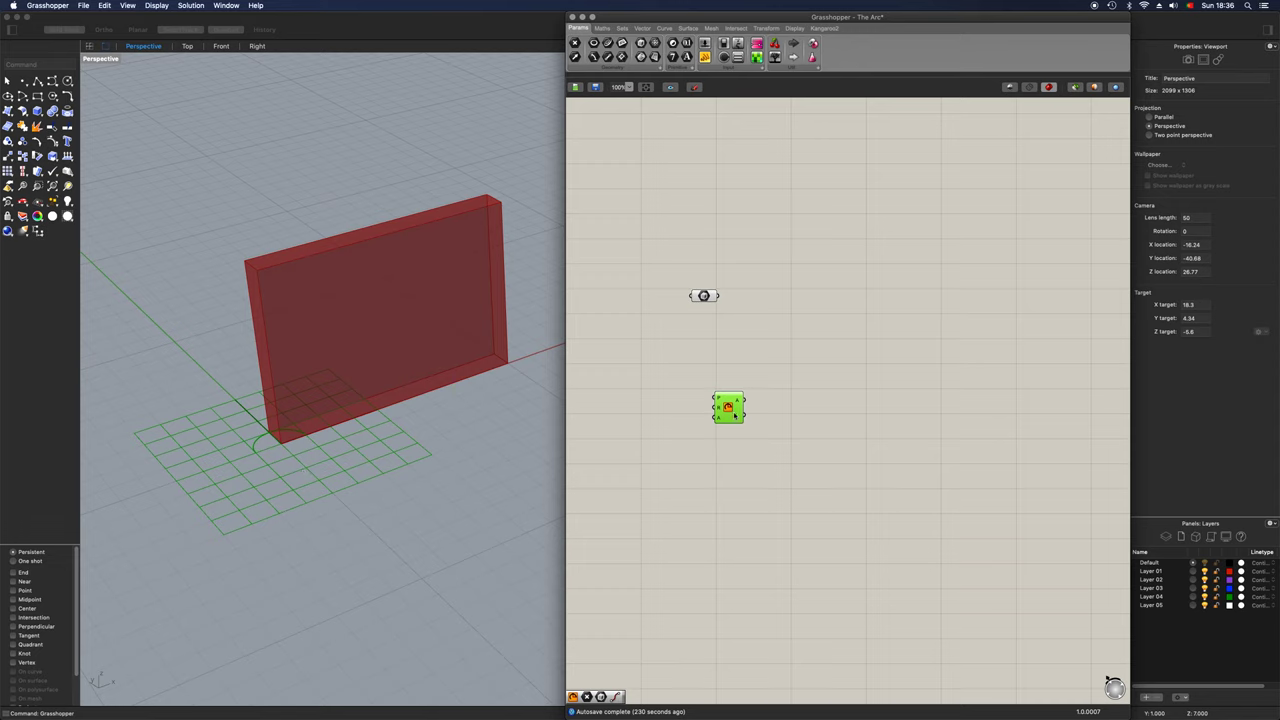
{"action": "left_click_drag", "start_coordinate": [734, 415], "coordinate": [778, 421]}
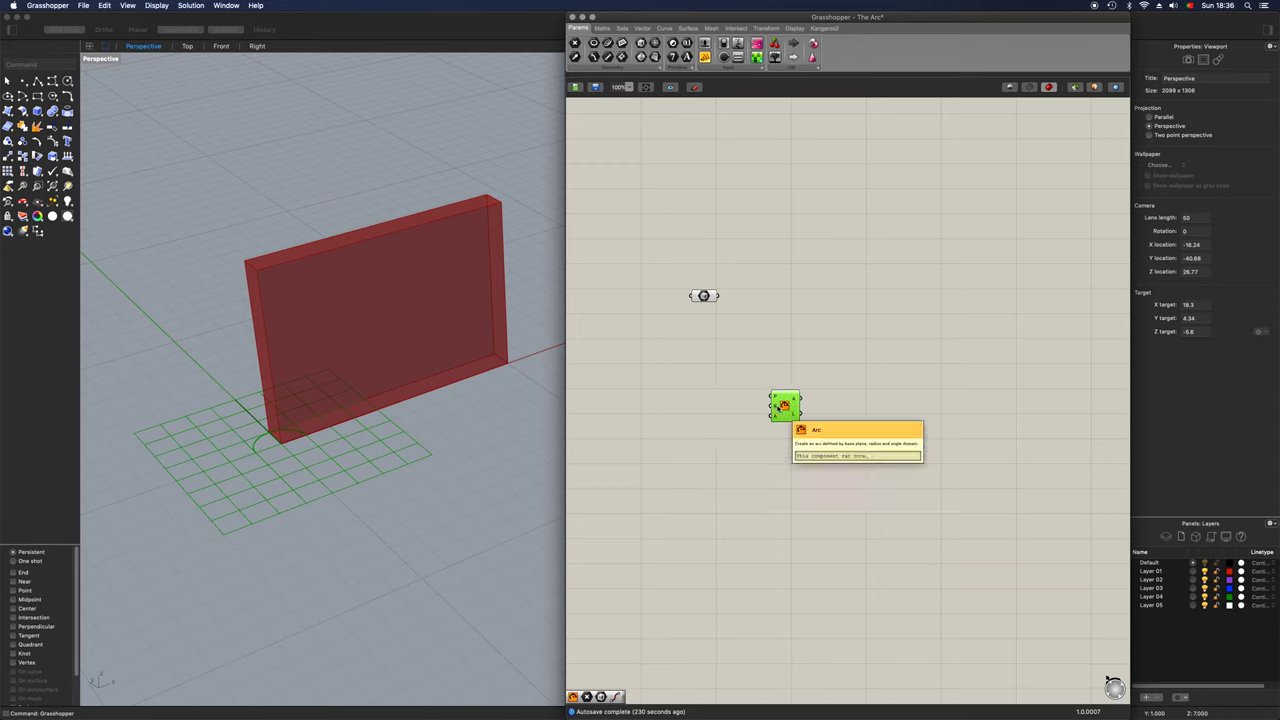
Step: Add a number slider using 10, set it to 2 and connect it to the Arc's radius input
{"action": "double_click", "coordinate": [722, 428]}
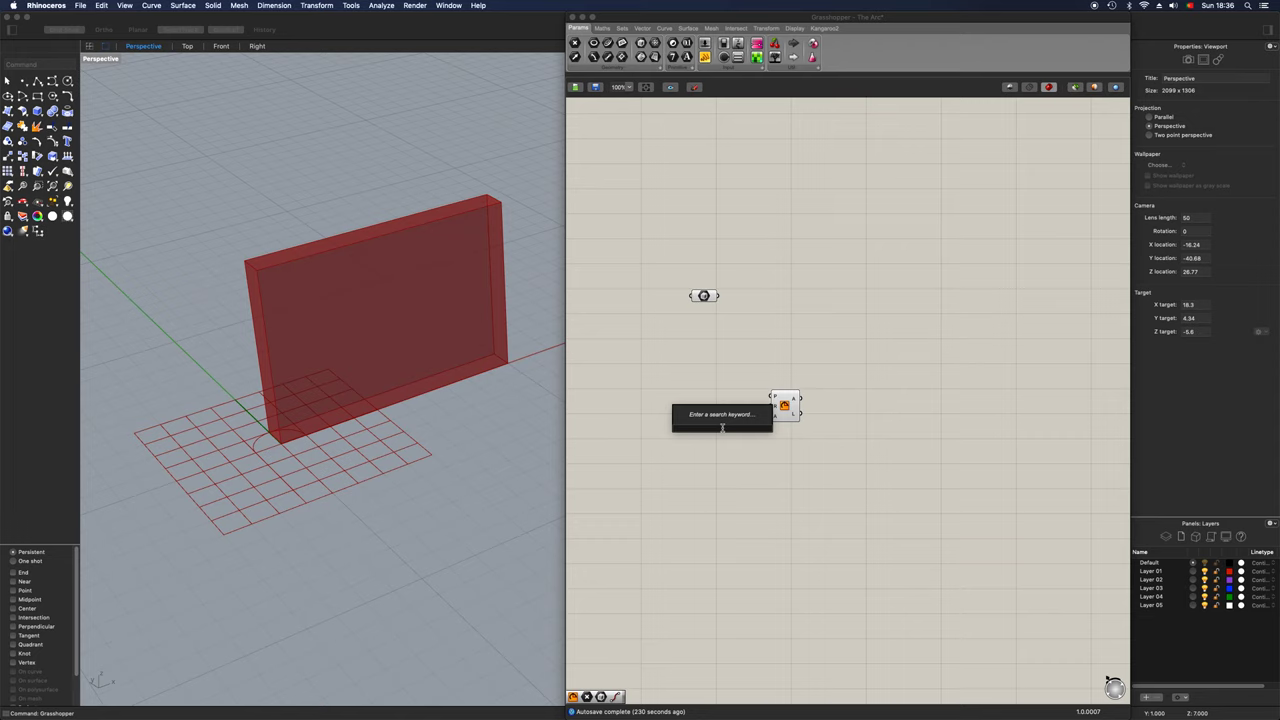
{"action": "type", "text": "10"}
{"action": "key", "text": "Return"}
{"action": "left_click_drag", "start_coordinate": [732, 428], "coordinate": [707, 411]}
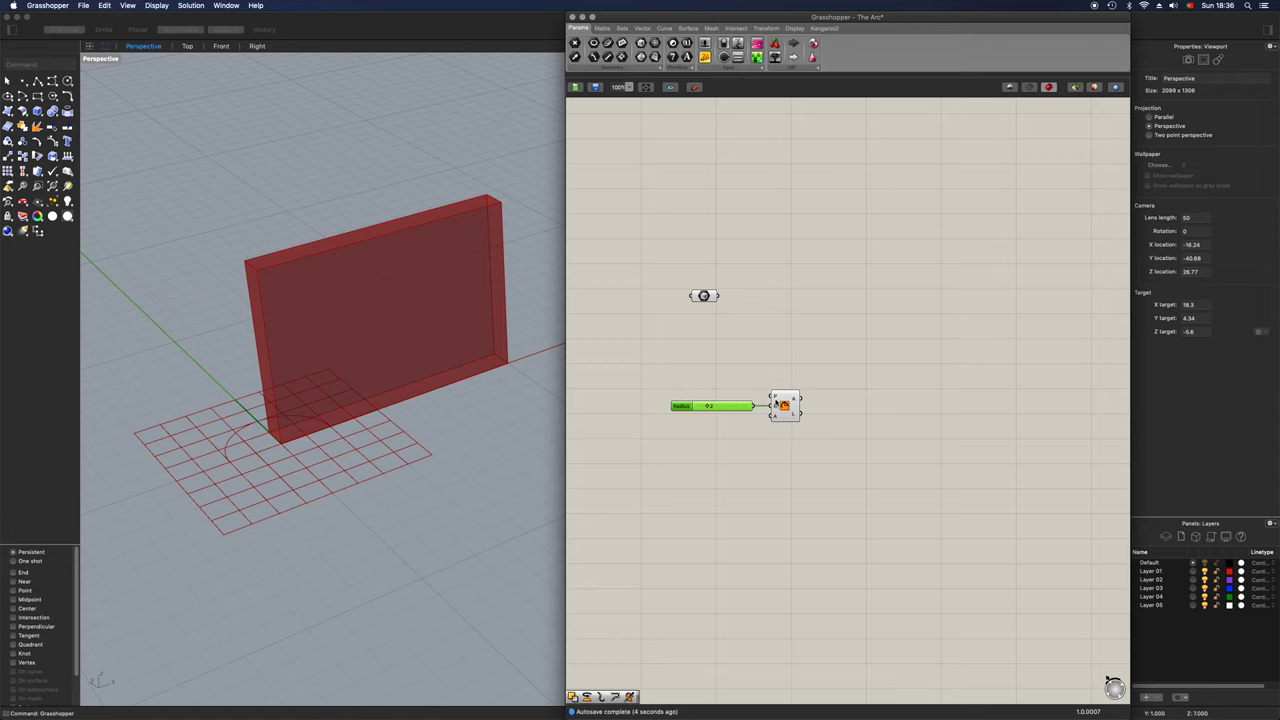
Step: Add a Point parameter just above the Radius slider
{"action": "double_click", "coordinate": [731, 427]}
{"action": "type", "text": "point"}
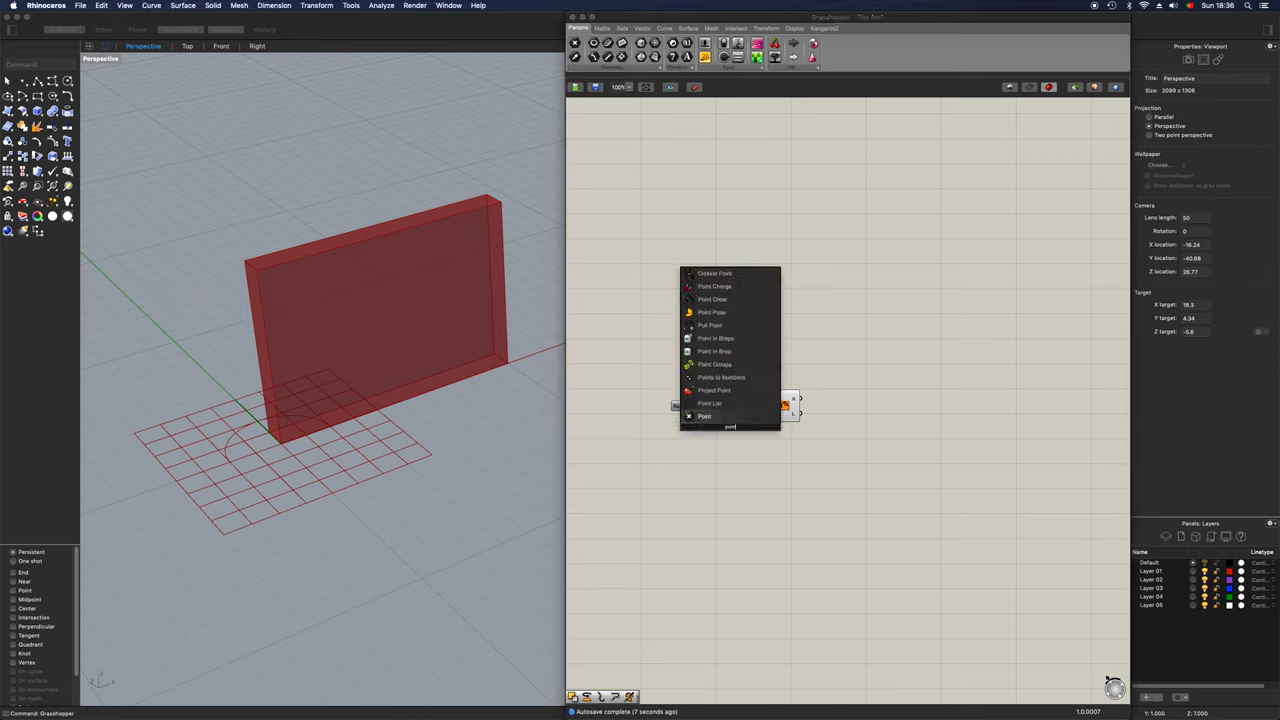
{"action": "key", "text": "Return"}
{"action": "left_click_drag", "start_coordinate": [731, 427], "coordinate": [714, 376]}
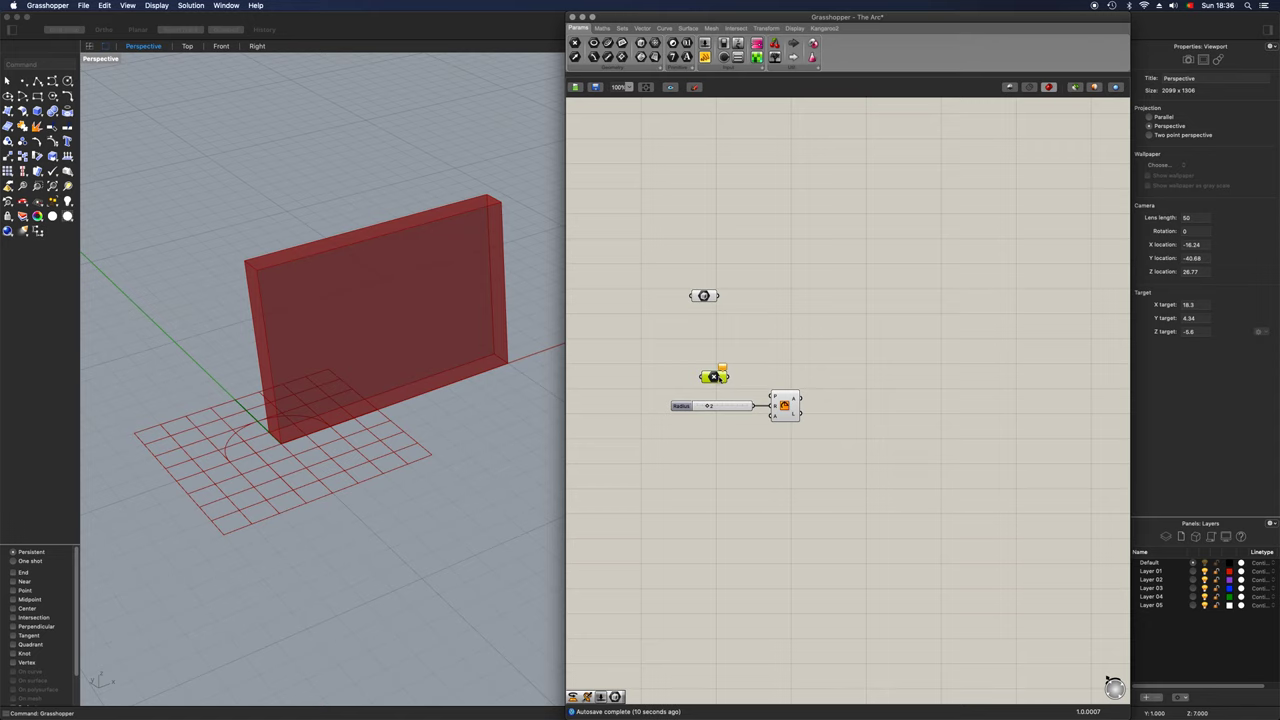
Step: Set the Point parameter to the middle of the wall's front bottom edge and connect it to the Arc's plane input
{"action": "right_click", "coordinate": [715, 376]}
{"action": "left_click", "coordinate": [746, 518]}
{"action": "left_click", "coordinate": [400, 405]}
{"action": "left_click_drag", "start_coordinate": [729, 377], "coordinate": [769, 398]}
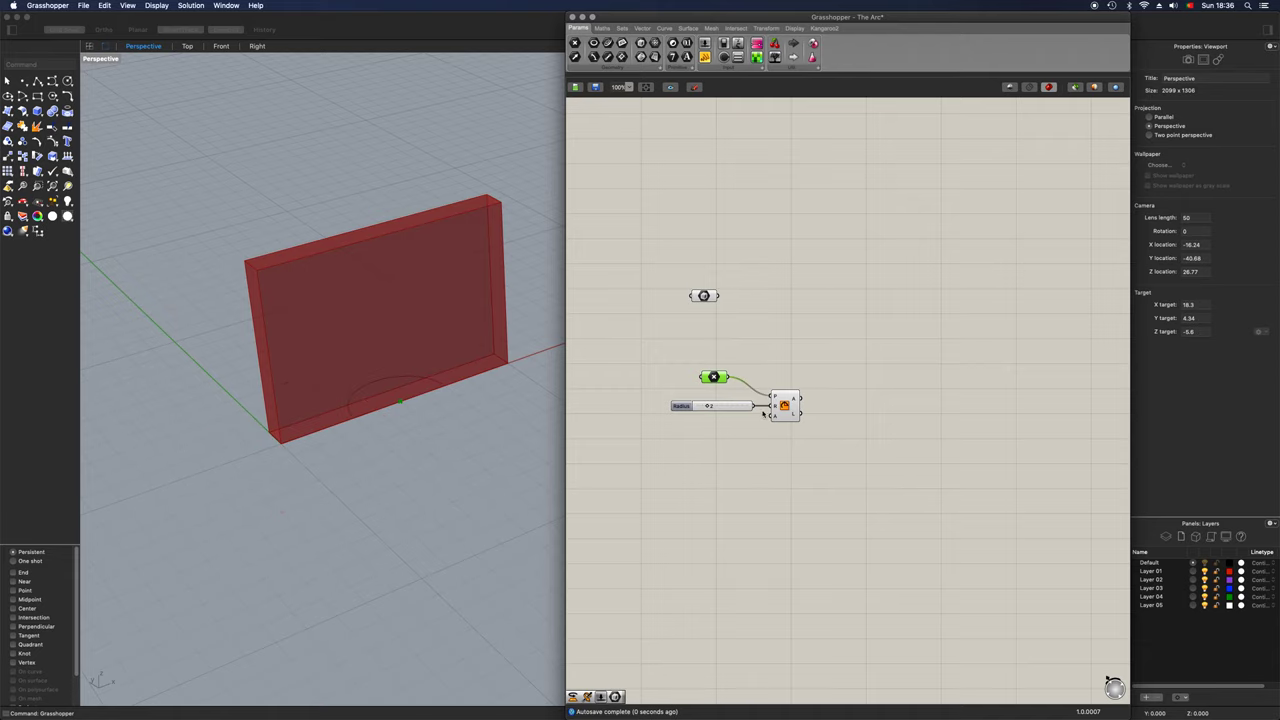
{"action": "scroll", "coordinate": [400, 405], "scroll_direction": "up", "scroll_amount": 7}
{"action": "scroll", "coordinate": [400, 405], "scroll_direction": "down", "scroll_amount": 4}
{"action": "right_click_drag", "start_coordinate": [457, 437], "coordinate": [423, 457]}
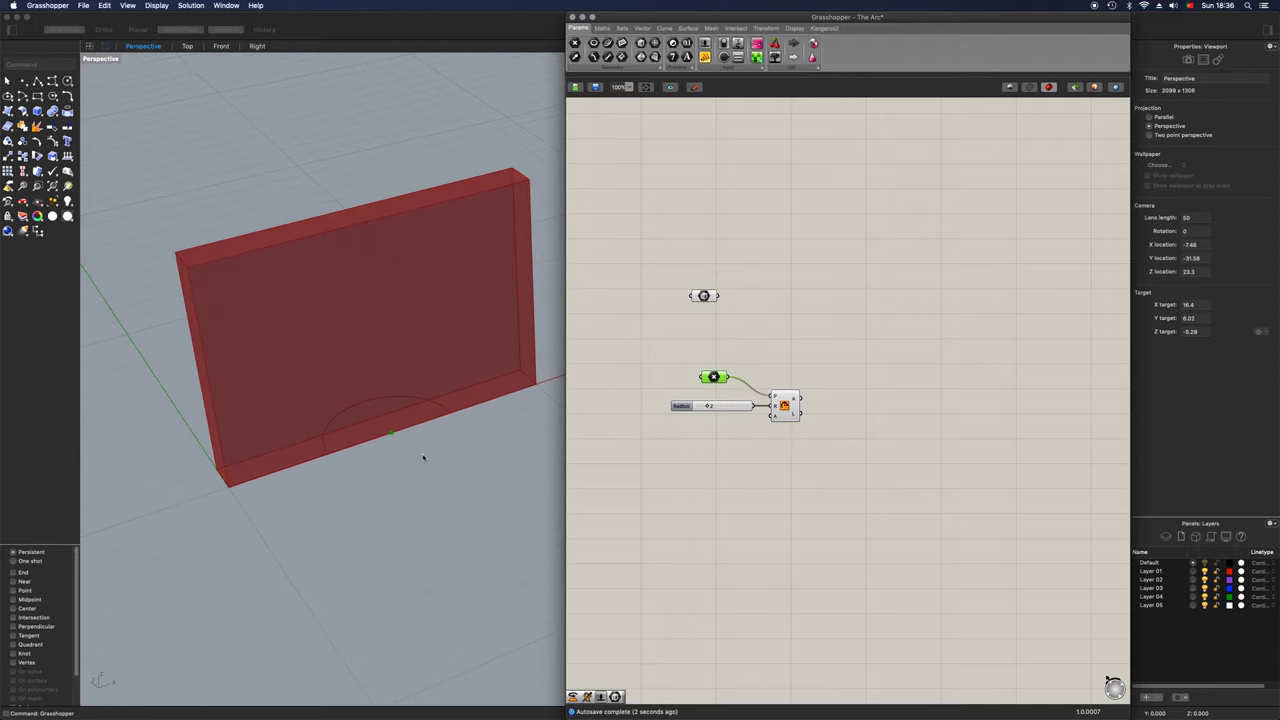
Step: Add a Rotate 3D component beyond the Arc component's outputs
{"action": "left_click_drag", "start_coordinate": [784, 405], "coordinate": [788, 405]}
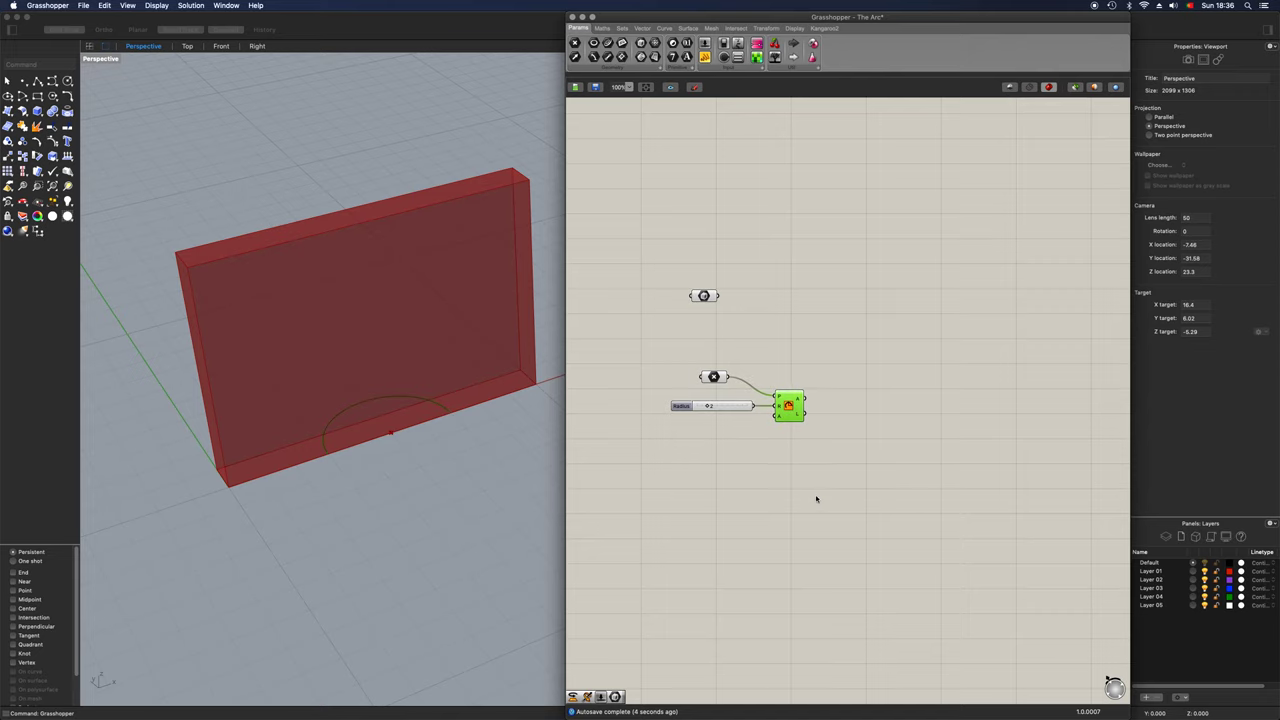
{"action": "right_click_drag", "start_coordinate": [815, 497], "coordinate": [787, 471]}
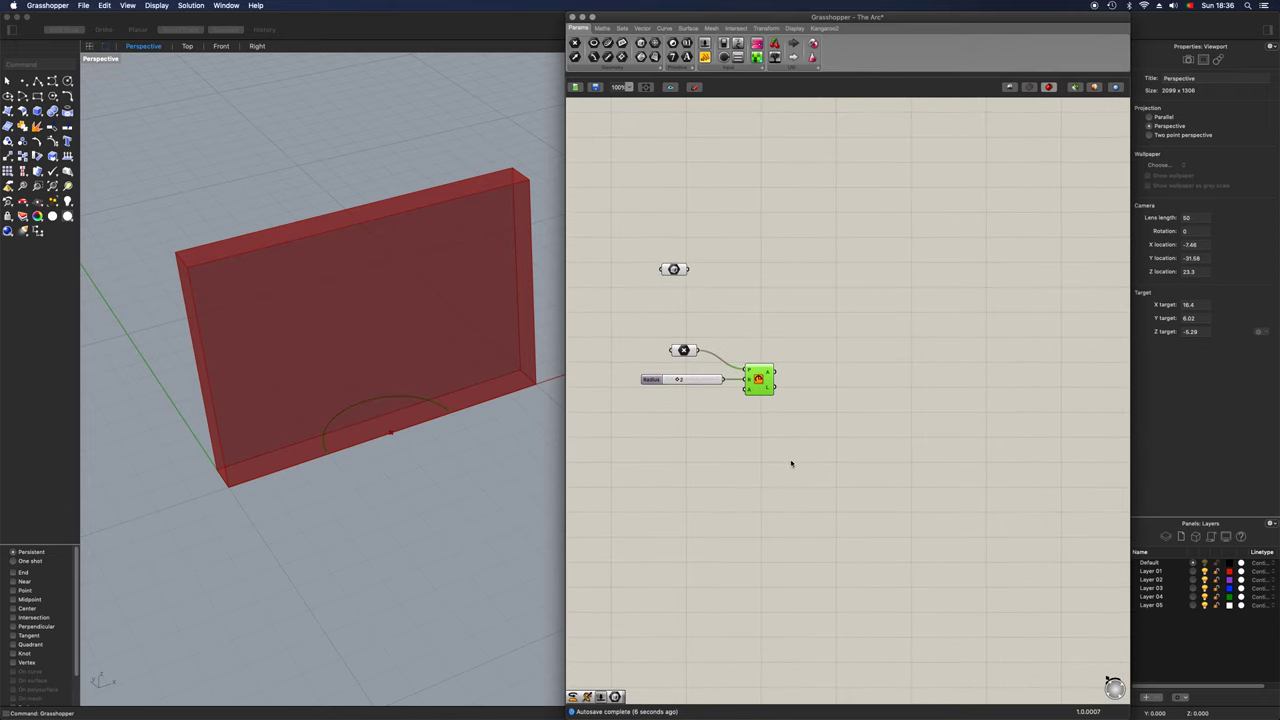
{"action": "double_click", "coordinate": [850, 426]}
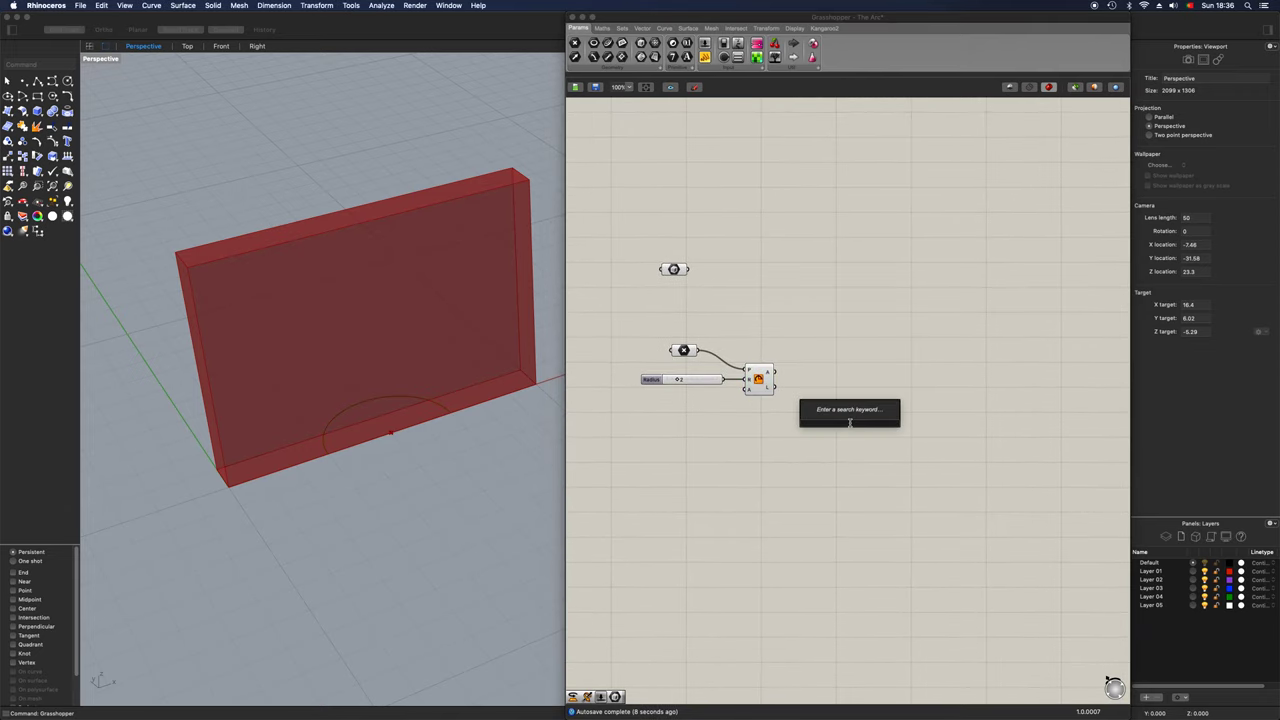
{"action": "type", "text": "rotat"}
{"action": "key", "text": "Up"}
{"action": "key", "text": "Up"}
{"action": "key", "text": "Up"}
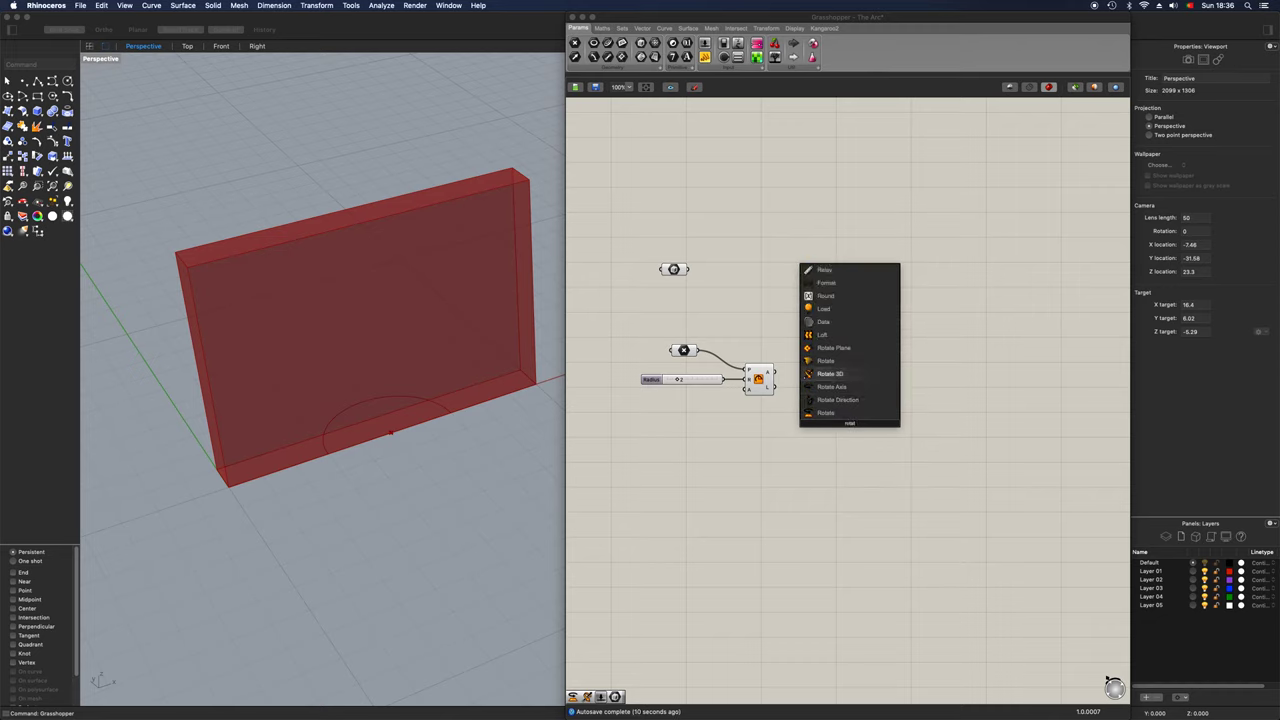
{"action": "key", "text": "Return"}
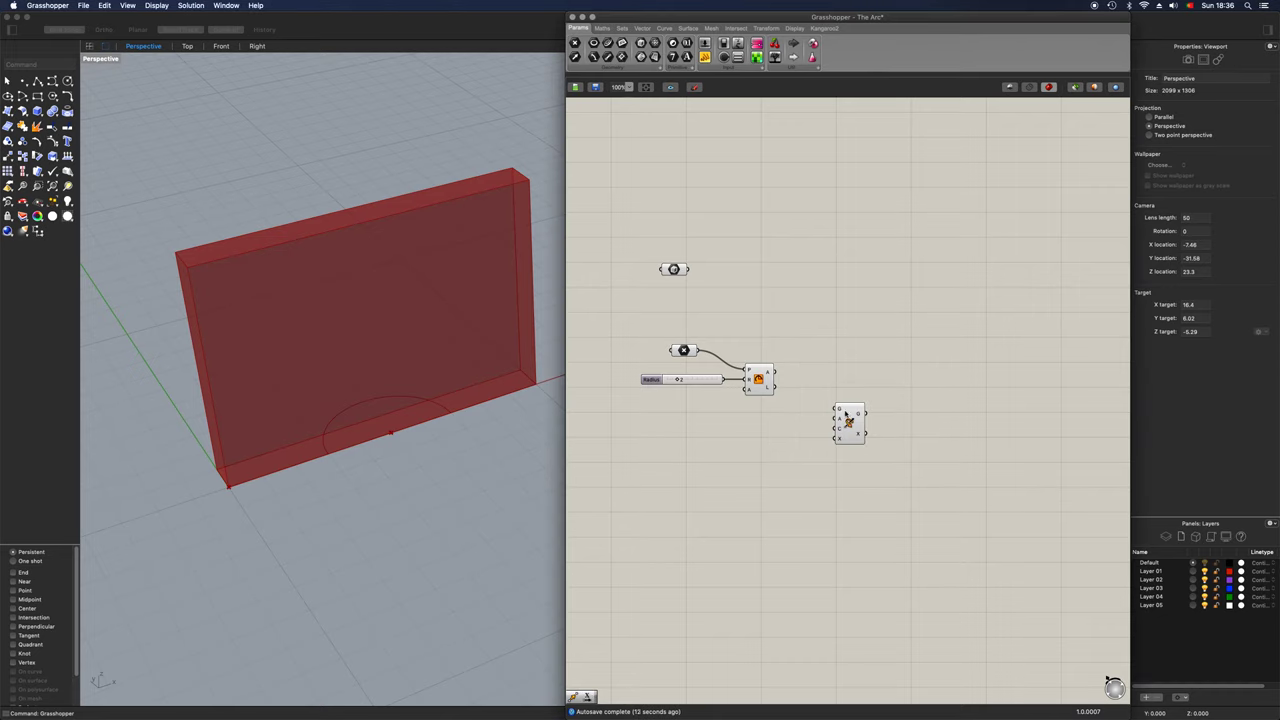
{"action": "left_click_drag", "start_coordinate": [852, 424], "coordinate": [859, 398]}
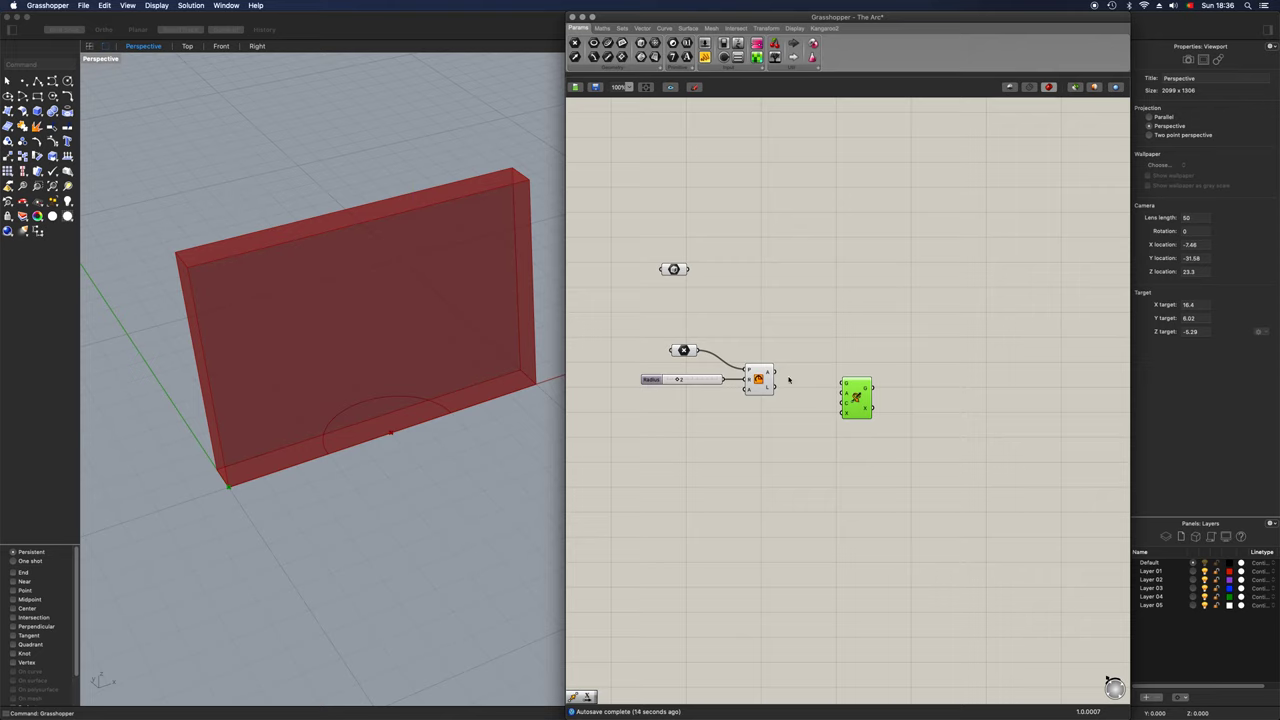
Step: Connect the Arc output to Rotate 3D's geometry input and switch its angle input to degrees
{"action": "left_click_drag", "start_coordinate": [778, 379], "coordinate": [880, 393]}
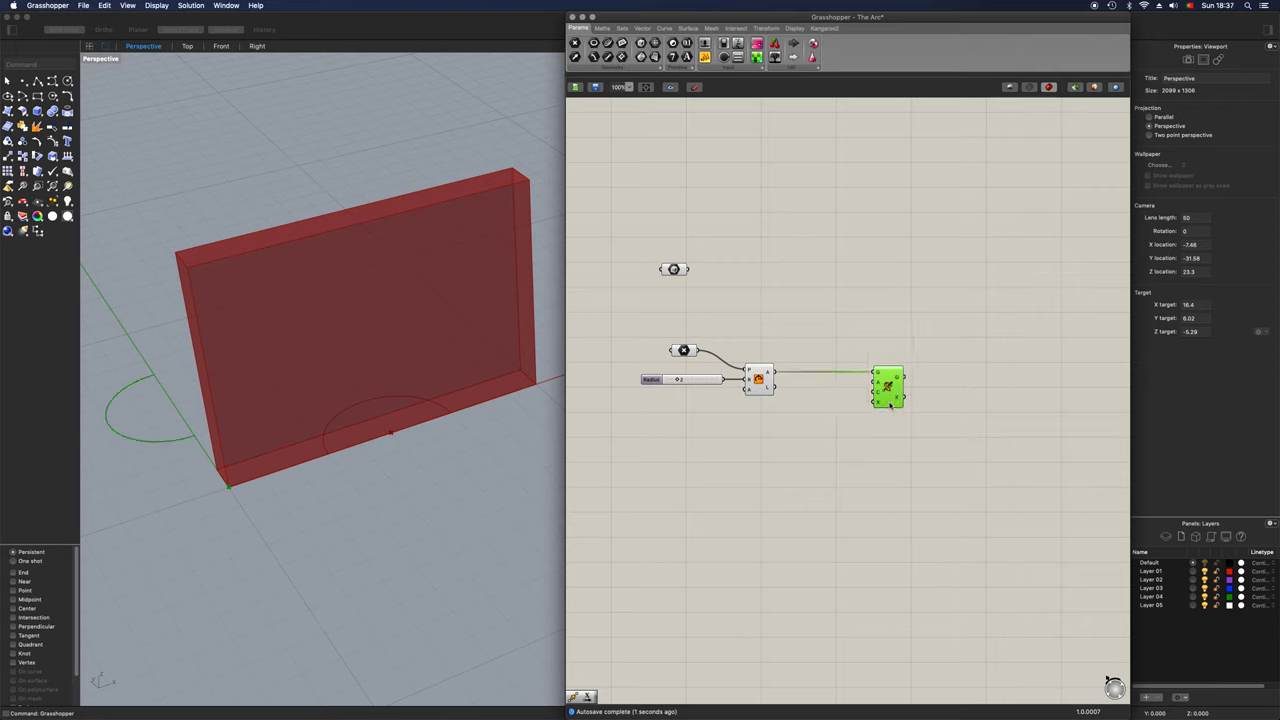
{"action": "scroll", "coordinate": [880, 393], "scroll_direction": "up", "scroll_amount": 2}
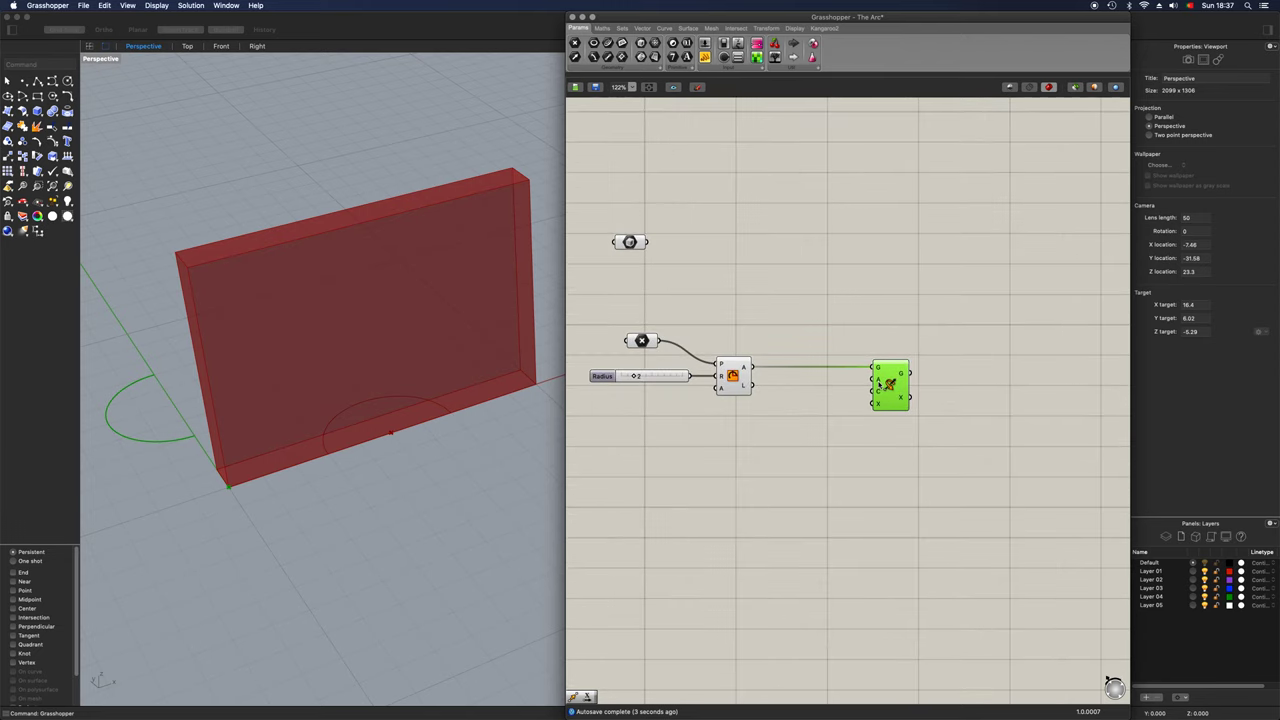
{"action": "right_click", "coordinate": [880, 383]}
{"action": "left_click", "coordinate": [917, 463]}
{"action": "left_click_drag", "start_coordinate": [890, 385], "coordinate": [913, 388]}
Step: Add a panel containing 90, shrink it and connect it to Rotate 3D's angle input
{"action": "double_click", "coordinate": [827, 410]}
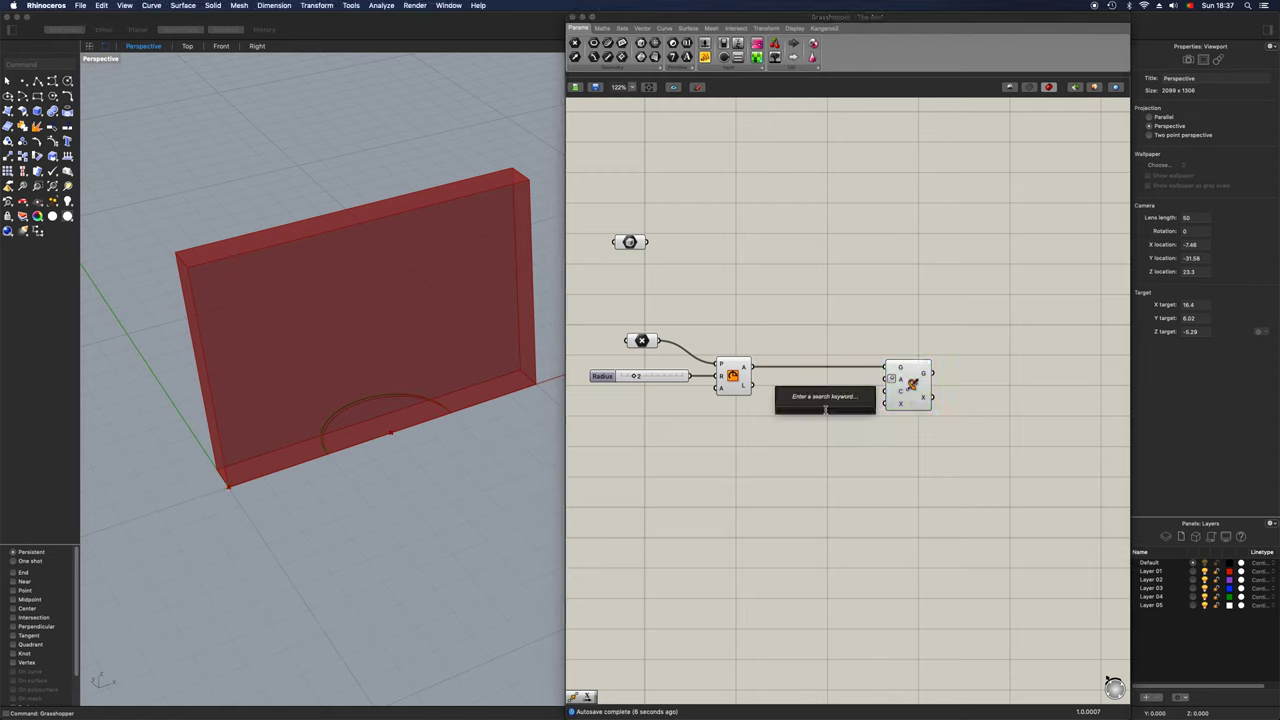
{"action": "type", "text": "panel"}
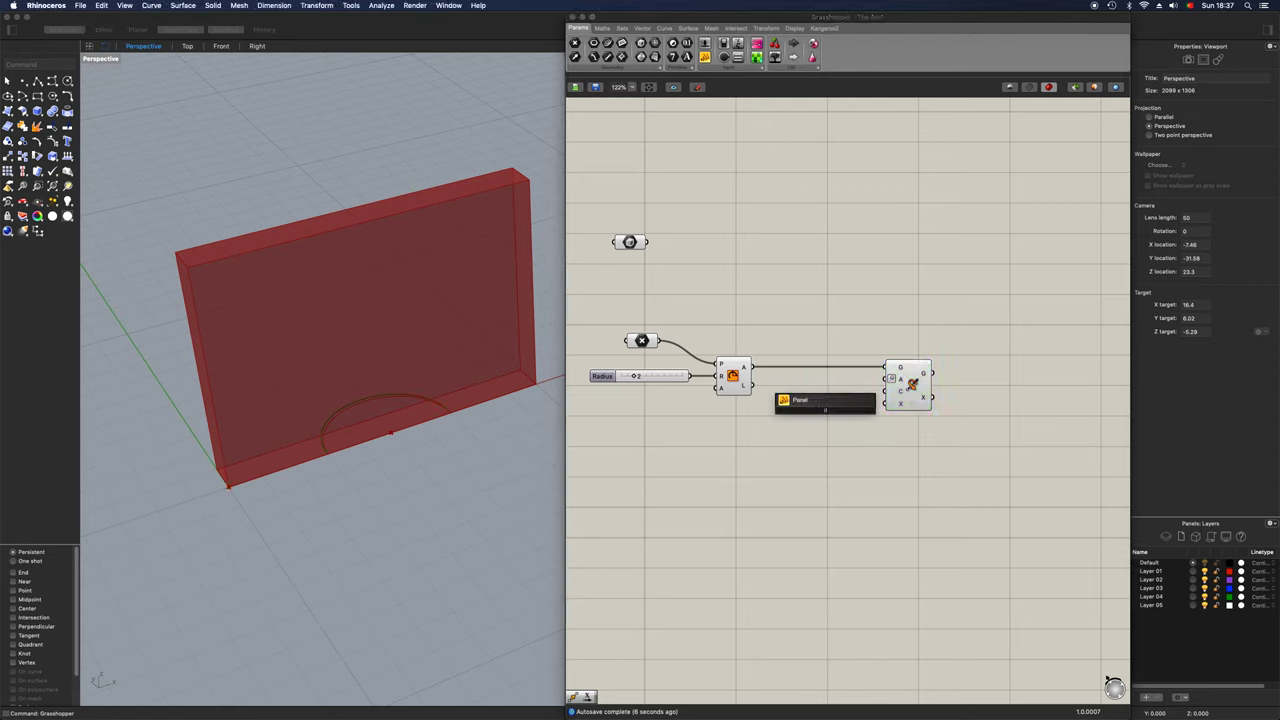
{"action": "key", "text": "Return"}
{"action": "double_click", "coordinate": [829, 410]}
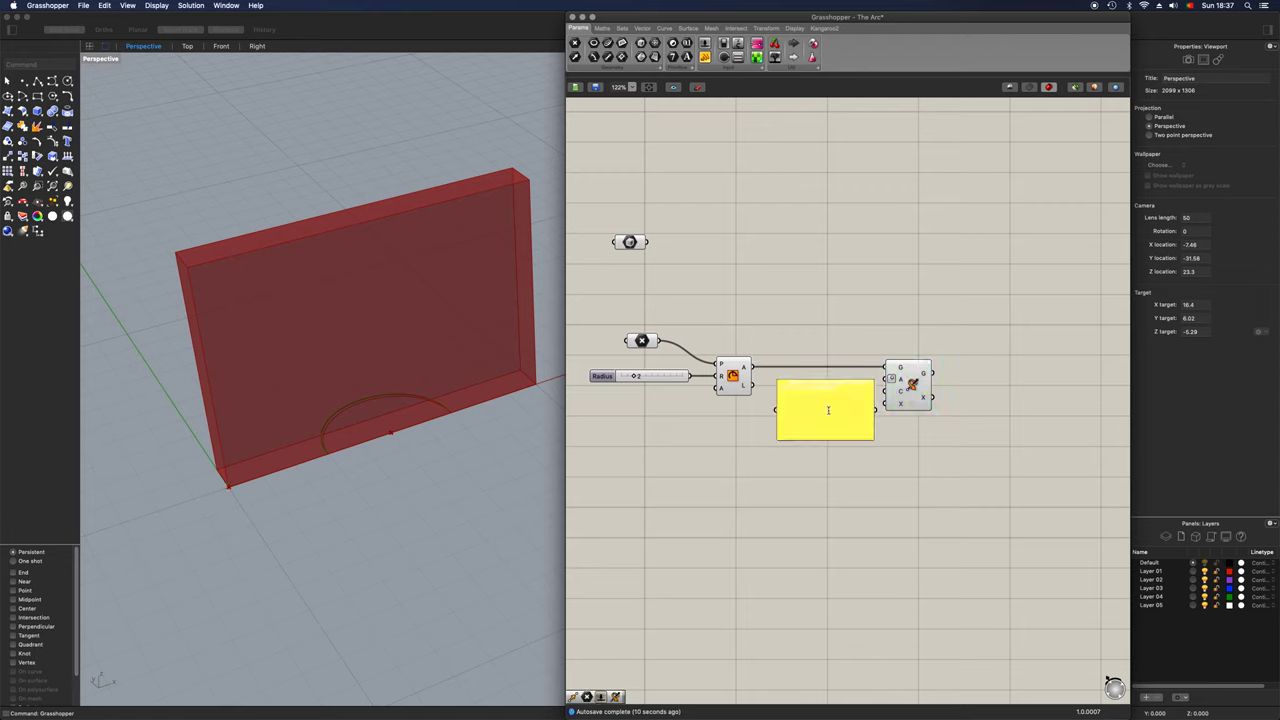
{"action": "scroll", "coordinate": [878, 446], "scroll_direction": "up", "scroll_amount": 1}
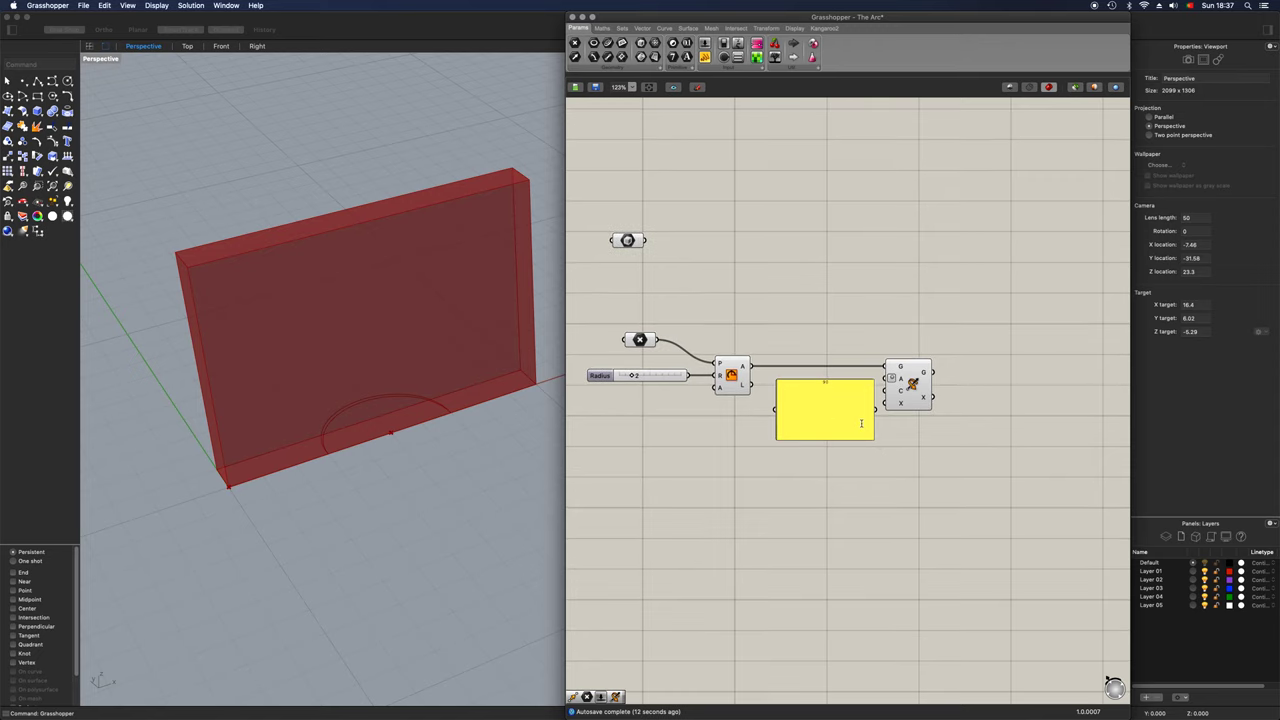
{"action": "left_click_drag", "start_coordinate": [873, 444], "coordinate": [745, 363]}
{"action": "left_click_drag", "start_coordinate": [791, 405], "coordinate": [886, 378]}
{"action": "left_click_drag", "start_coordinate": [779, 405], "coordinate": [867, 378]}
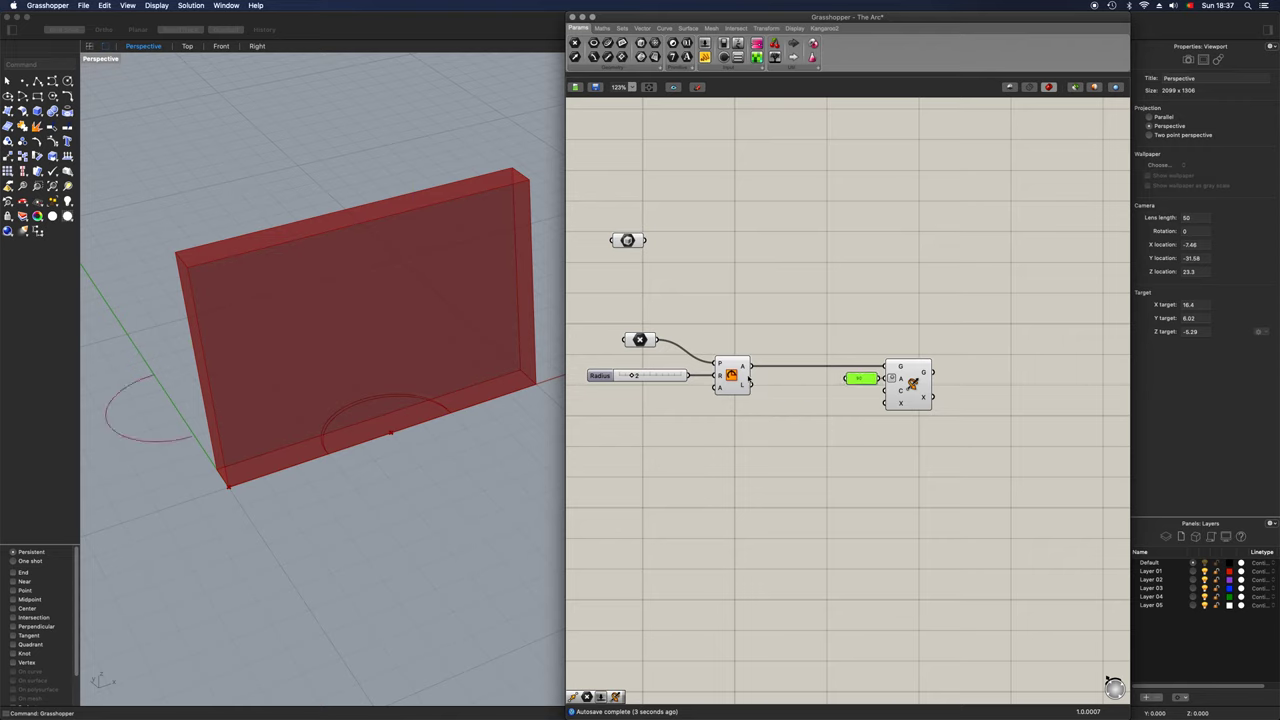
Step: Connect the Point parameter to Rotate 3D's center input and add a Unit X vector connected to its axis input
{"action": "left_click_drag", "start_coordinate": [660, 346], "coordinate": [887, 391]}
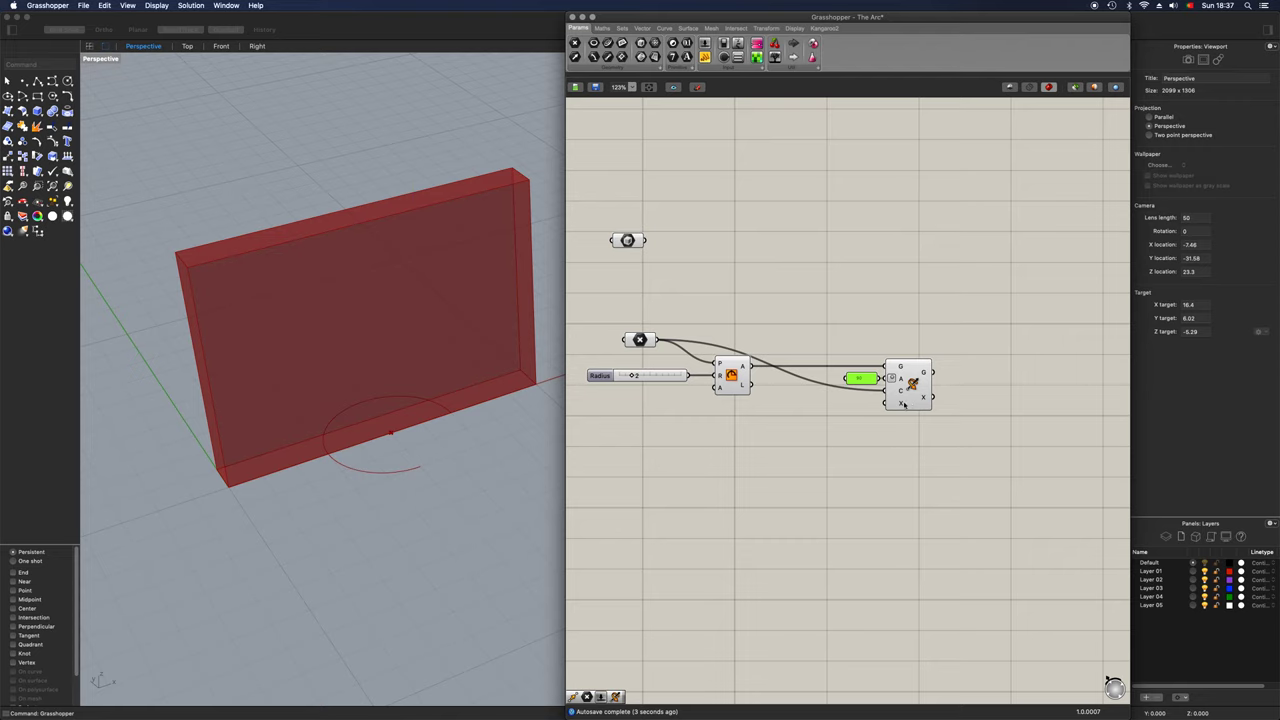
{"action": "left_click", "coordinate": [837, 437]}
{"action": "double_click", "coordinate": [837, 438]}
{"action": "type", "text": "x"}
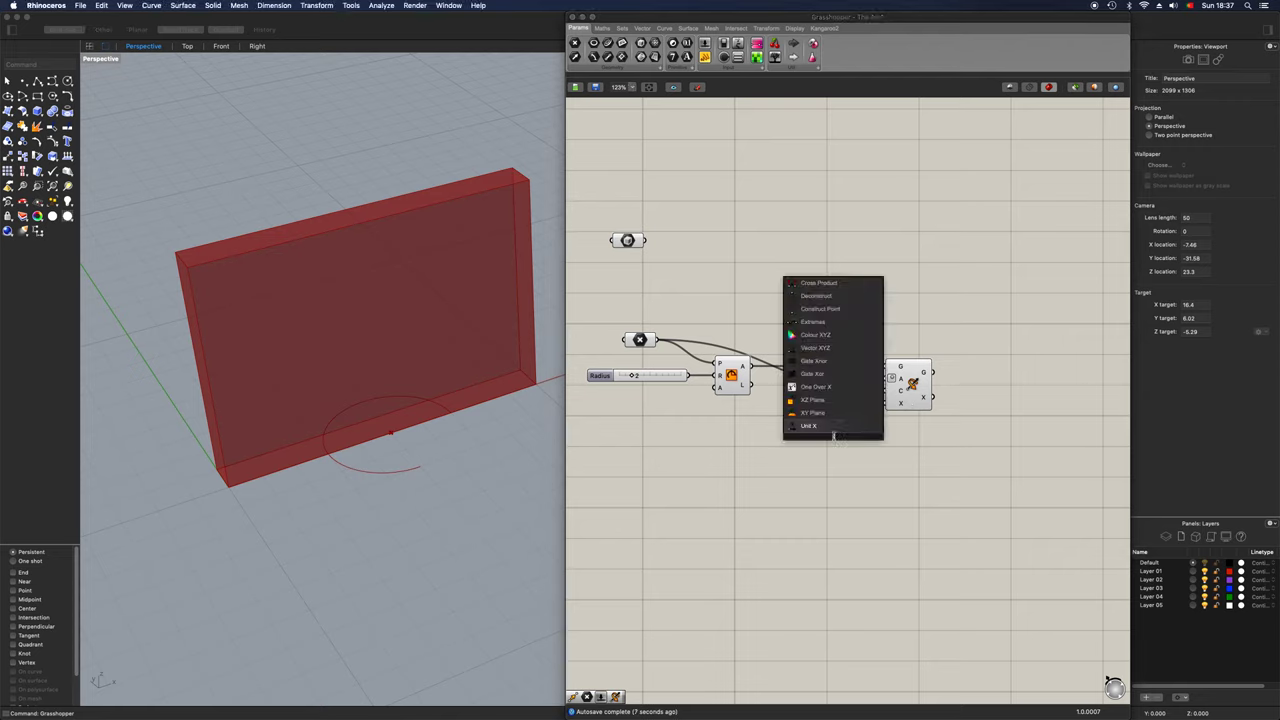
{"action": "left_click", "coordinate": [834, 430]}
{"action": "left_click_drag", "start_coordinate": [857, 437], "coordinate": [886, 405]}
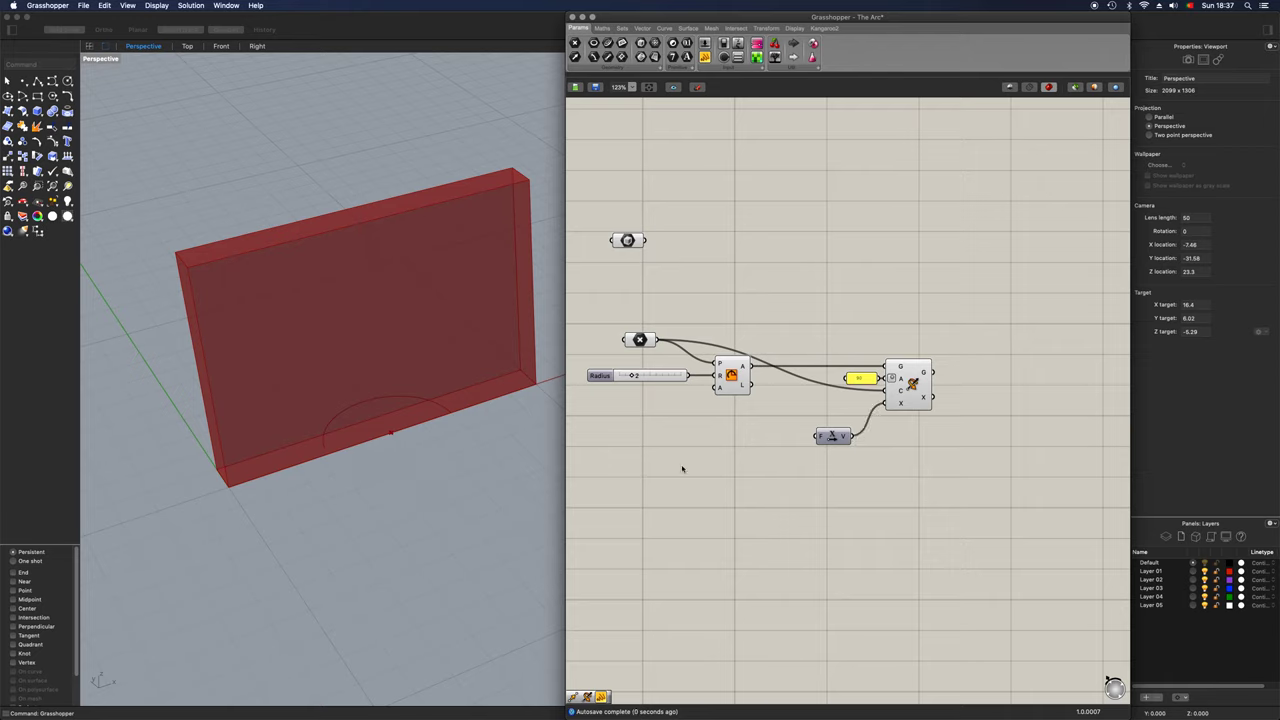
Step: Hide the viewport preview of the Point parameter and the Arc component, leaving the rotated arc displayed
{"action": "right_click_drag", "start_coordinate": [545, 458], "coordinate": [517, 454]}
{"action": "left_click_drag", "start_coordinate": [792, 466], "coordinate": [640, 371]}
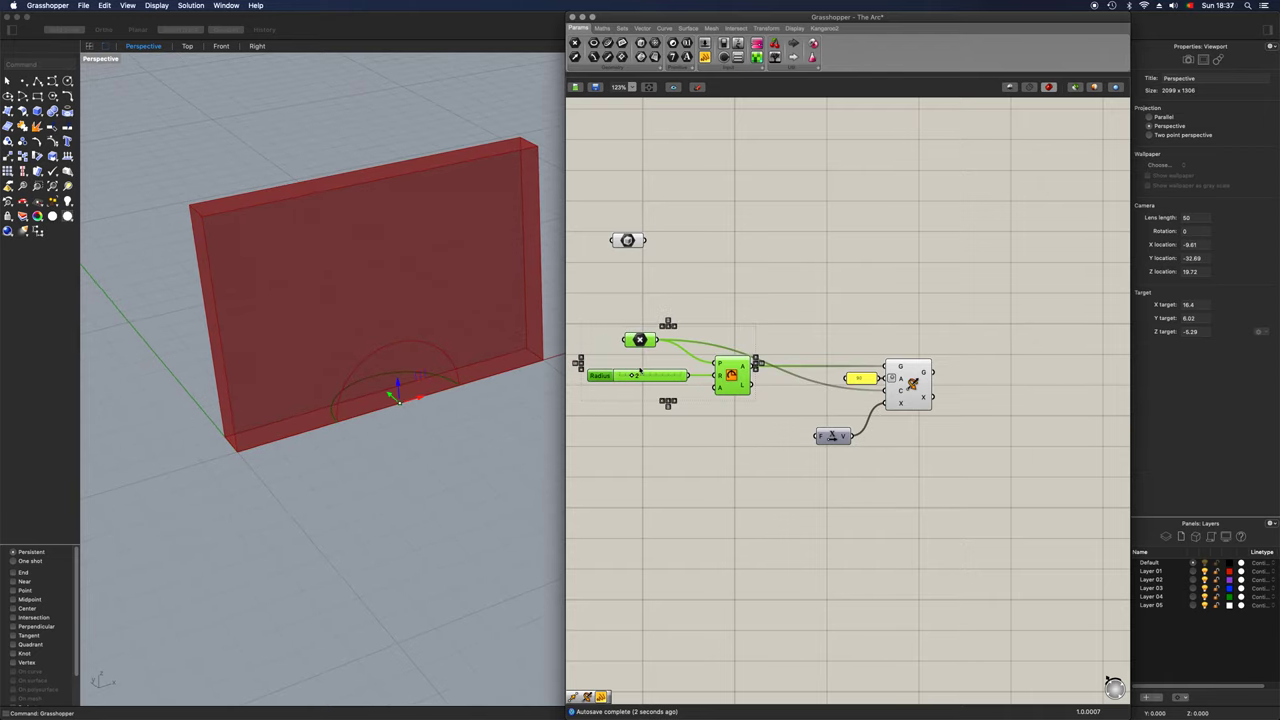
{"action": "key", "text": "ctrl+q"}
{"action": "left_click", "coordinate": [896, 394]}
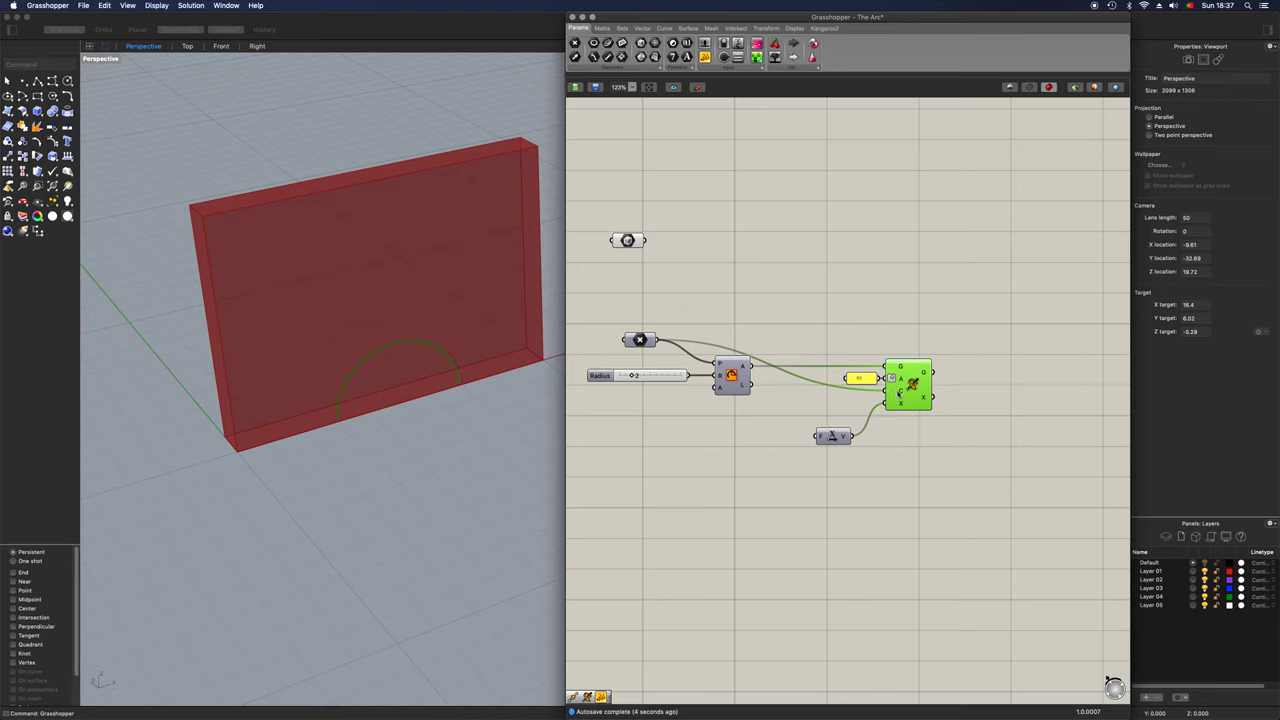
{"action": "mouse_move", "coordinate": [368, 445]}
{"action": "right_mouse_down"}
{"action": "mouse_move", "coordinate": [417, 420]}
{"action": "mouse_move", "coordinate": [355, 465]}
{"action": "right_mouse_up"}
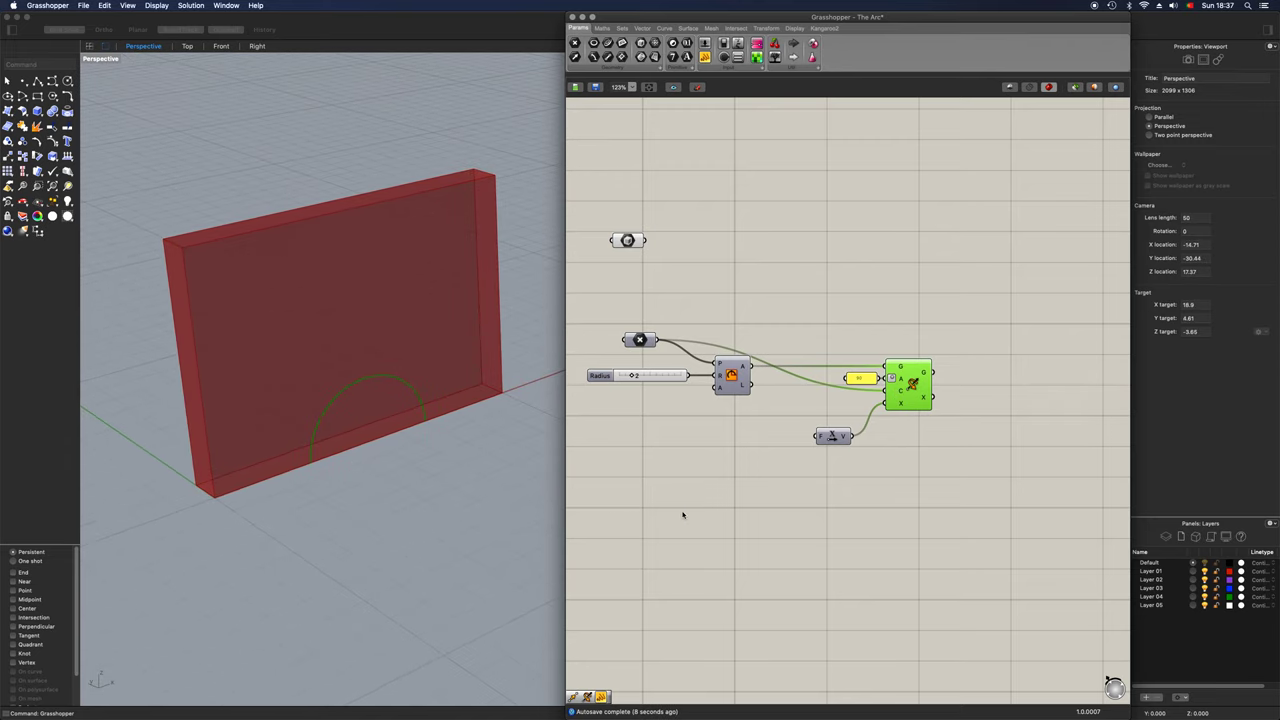
Step: Add a Move component well beyond Rotate 3D and connect Rotate 3D's geometry output to its geometry input
{"action": "right_click_drag", "start_coordinate": [868, 490], "coordinate": [674, 523]}
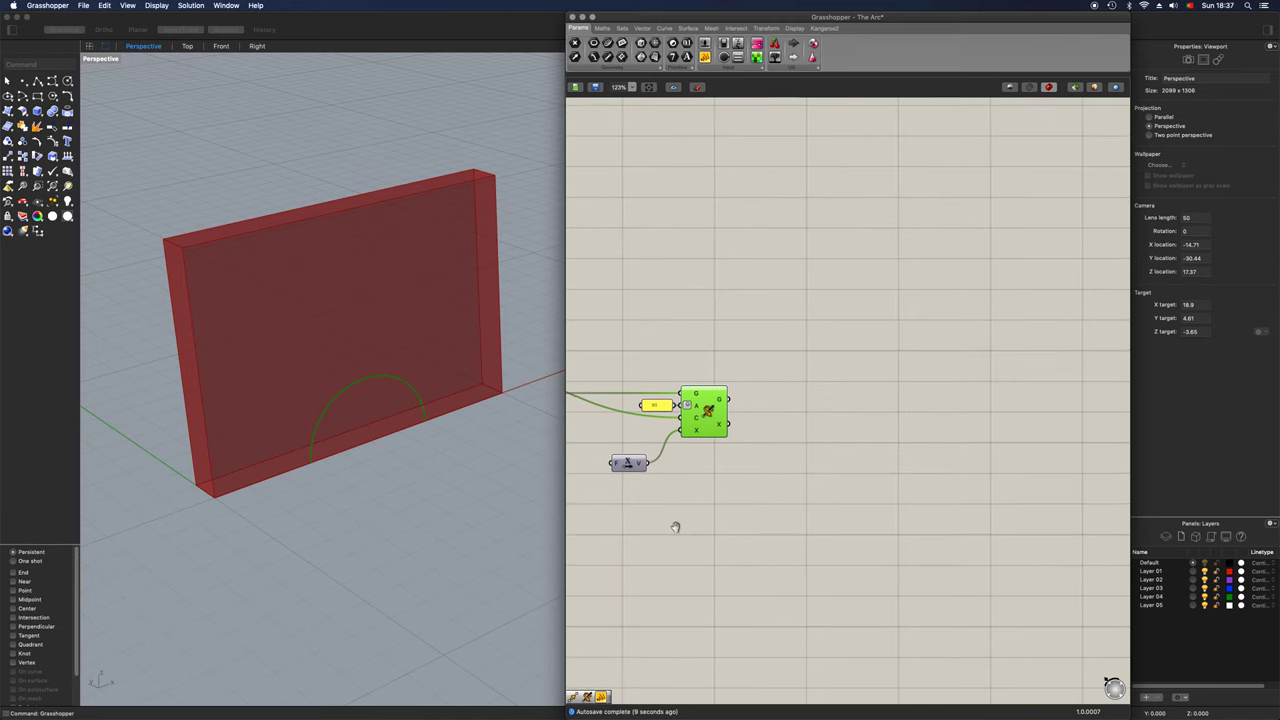
{"action": "double_click", "coordinate": [844, 432]}
{"action": "type", "text": "move"}
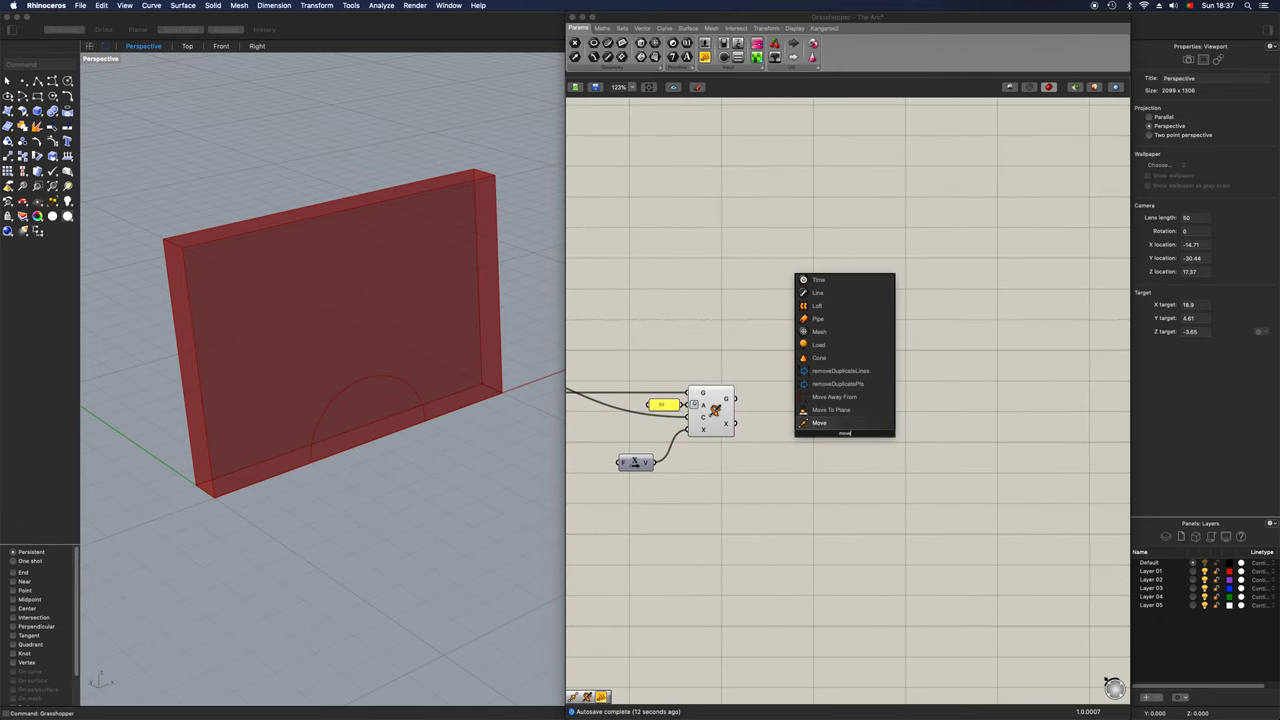
{"action": "key", "text": "Return"}
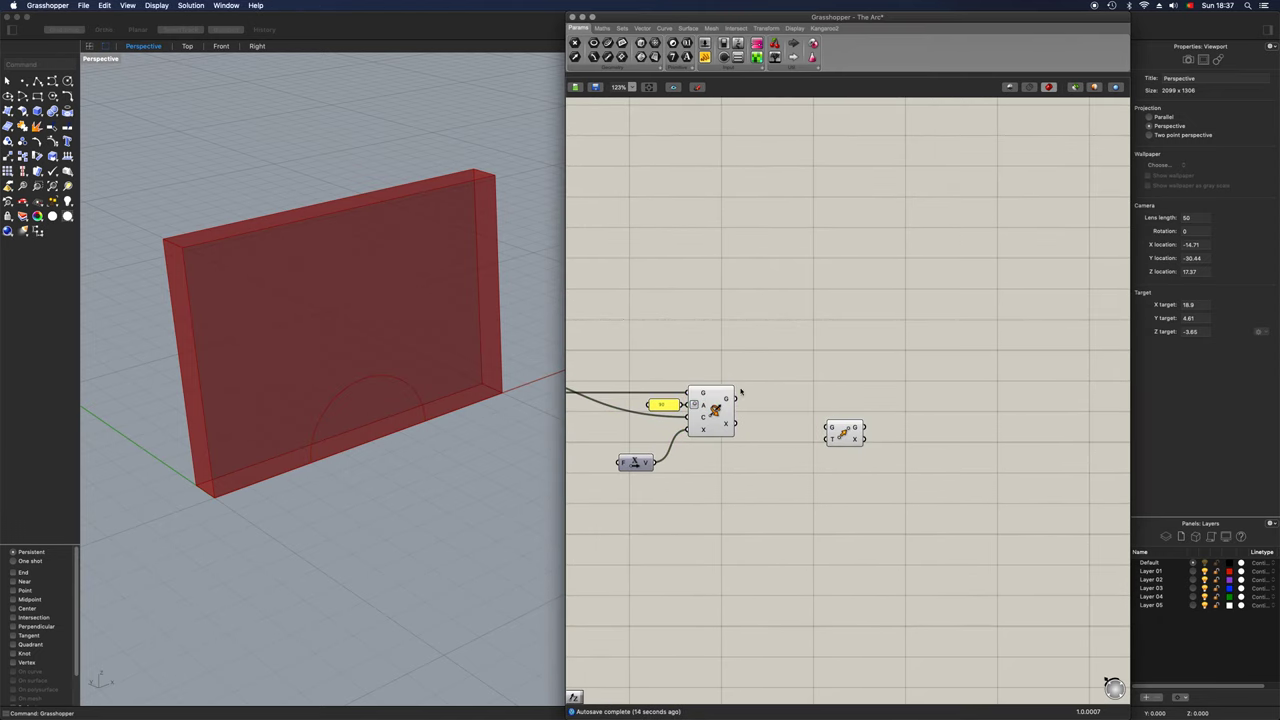
{"action": "left_click_drag", "start_coordinate": [736, 398], "coordinate": [828, 431]}
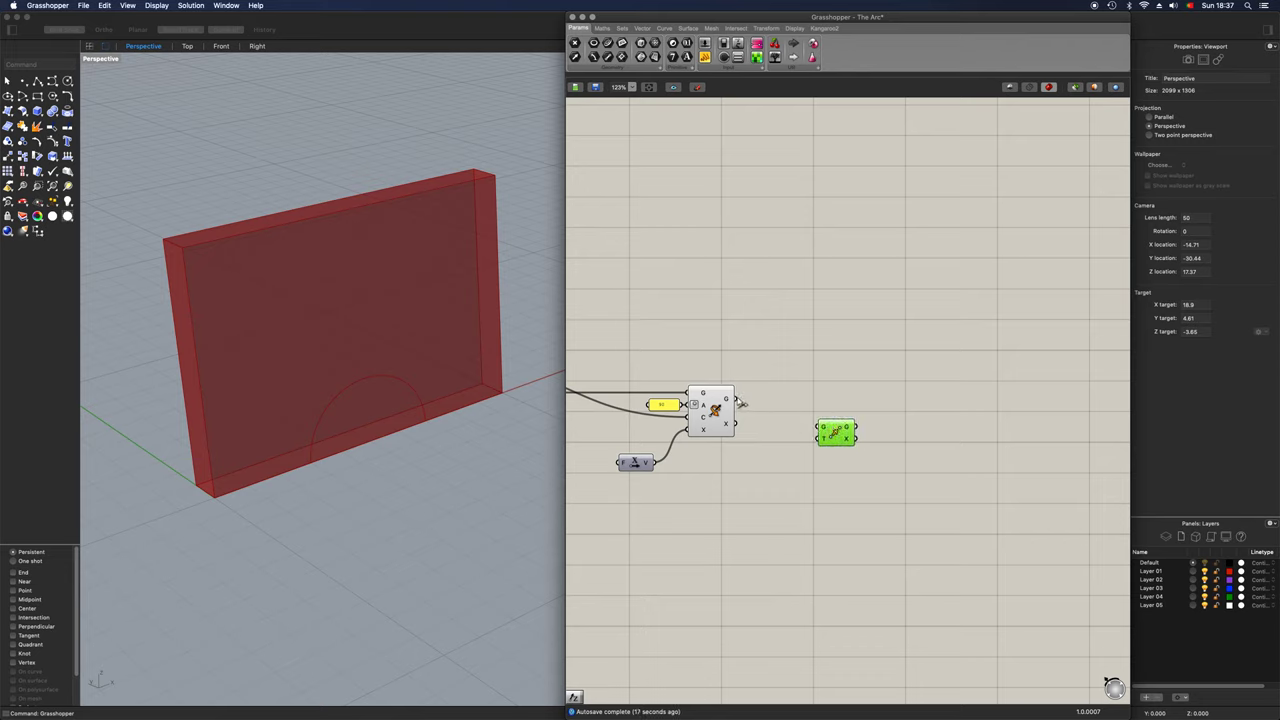
{"action": "left_click_drag", "start_coordinate": [740, 402], "coordinate": [966, 406]}
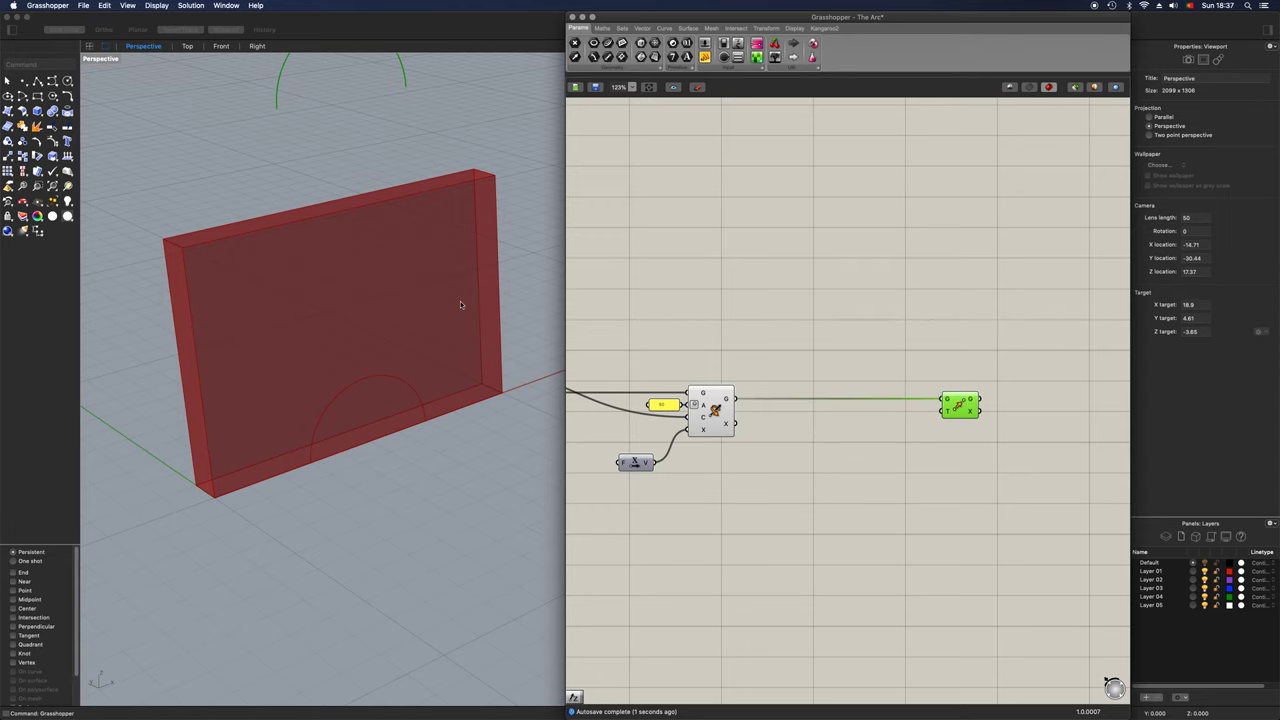
{"action": "right_click_drag", "start_coordinate": [461, 305], "coordinate": [430, 394]}
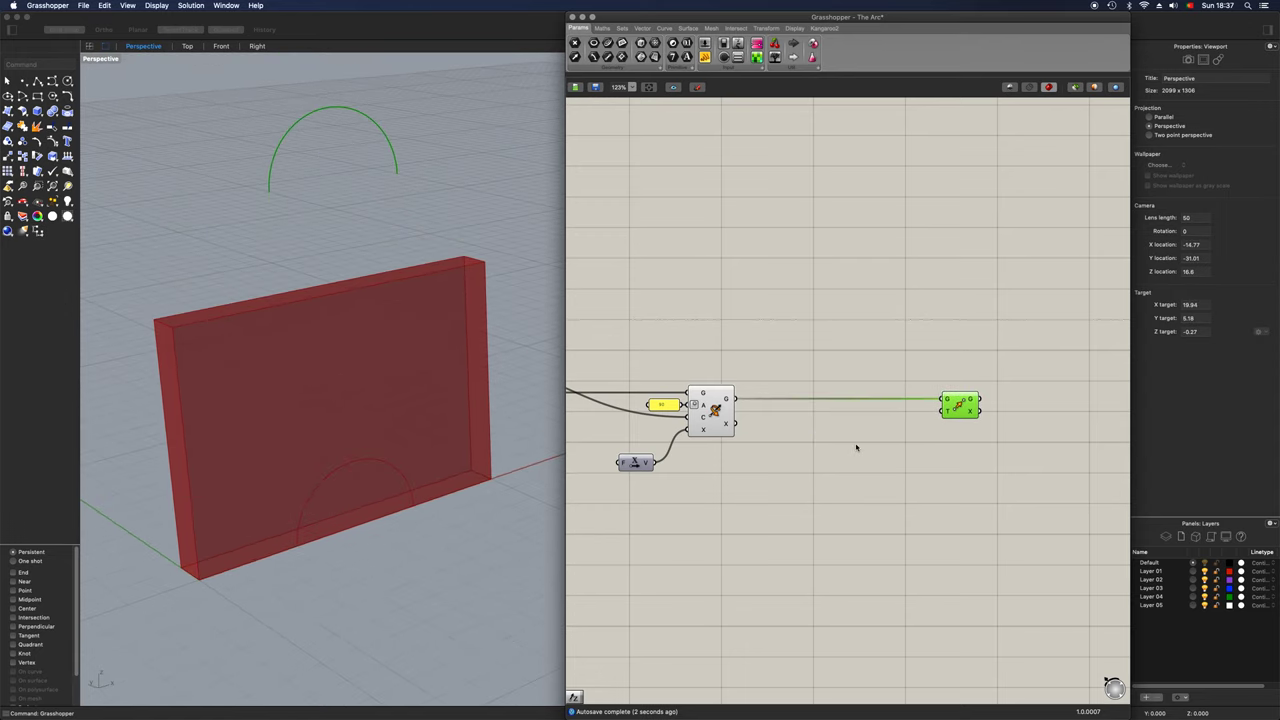
Step: Add a Unit Z vector, connect it to Move's translation input and place it just before the Move component
{"action": "double_click", "coordinate": [856, 447]}
{"action": "type", "text": "z"}
{"action": "key", "text": "Return"}
{"action": "left_click_drag", "start_coordinate": [875, 445], "coordinate": [944, 412]}
{"action": "left_click_drag", "start_coordinate": [852, 446], "coordinate": [907, 412]}
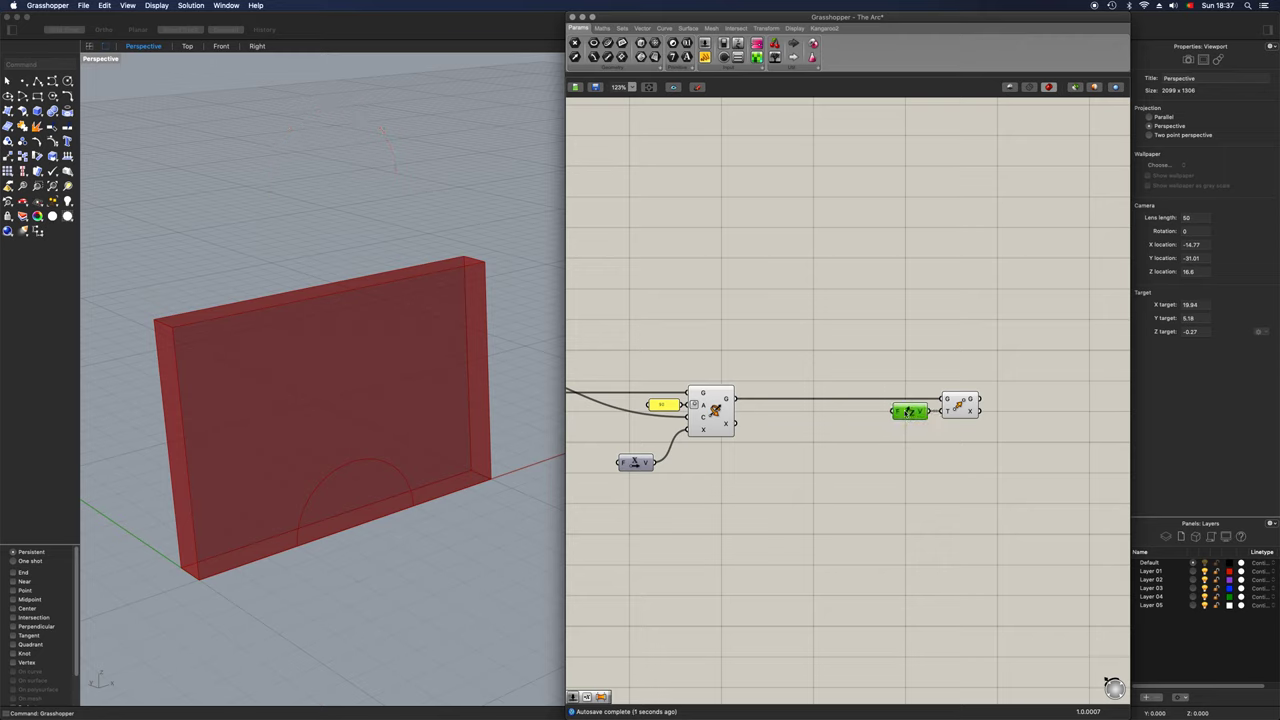
Step: Add a number slider, connect it to Unit Z's factor input, line it up before Unit Z and set it to 4
{"action": "double_click", "coordinate": [787, 477]}
{"action": "type", "text": "5"}
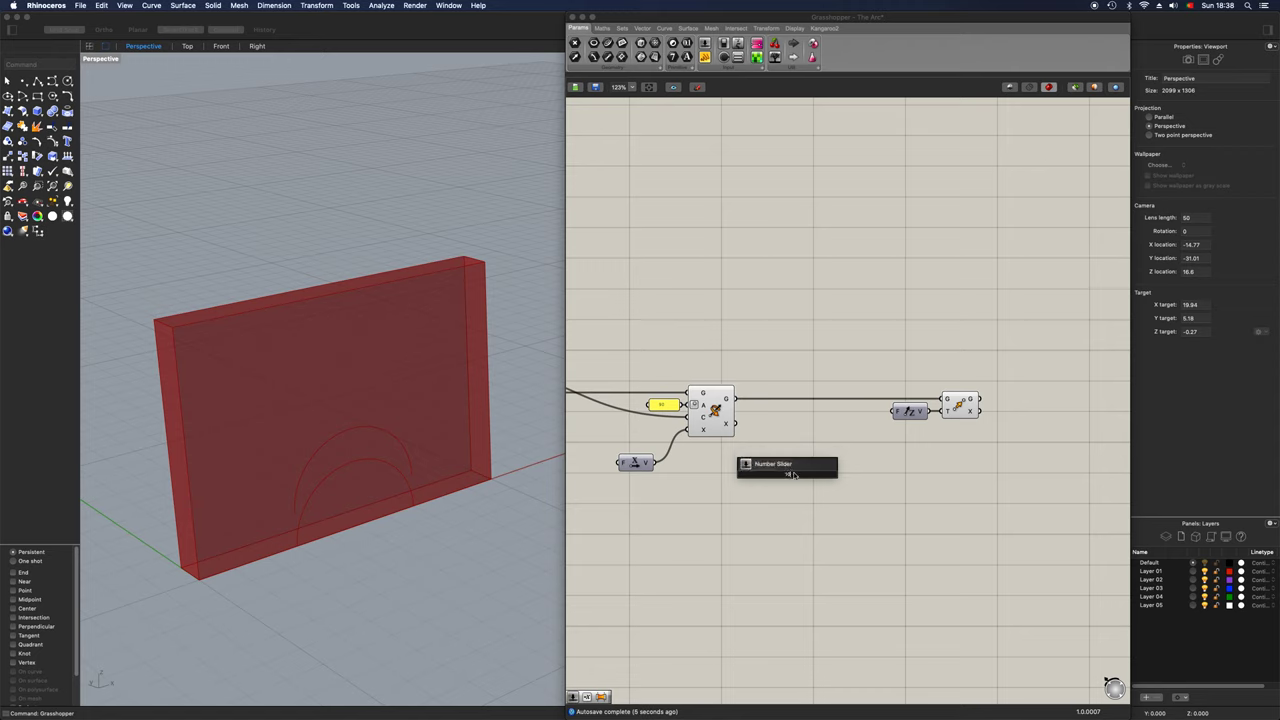
{"action": "left_click", "coordinate": [790, 470]}
{"action": "left_click_drag", "start_coordinate": [843, 475], "coordinate": [893, 412]}
{"action": "left_click_drag", "start_coordinate": [798, 468], "coordinate": [836, 416]}
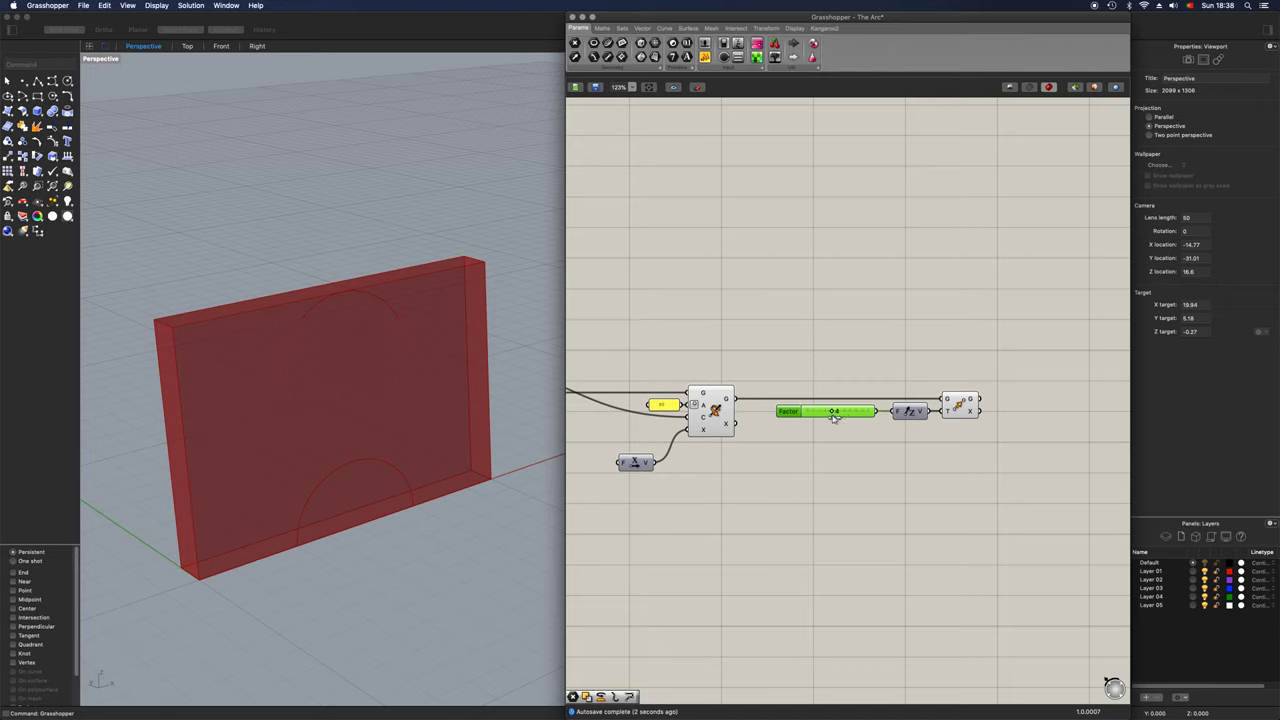
Step: Hide the viewport preview of the Rotate 3D component
{"action": "left_click", "coordinate": [709, 442]}
{"action": "left_click", "coordinate": [698, 417]}
{"action": "left_click_drag", "start_coordinate": [736, 526], "coordinate": [624, 360]}
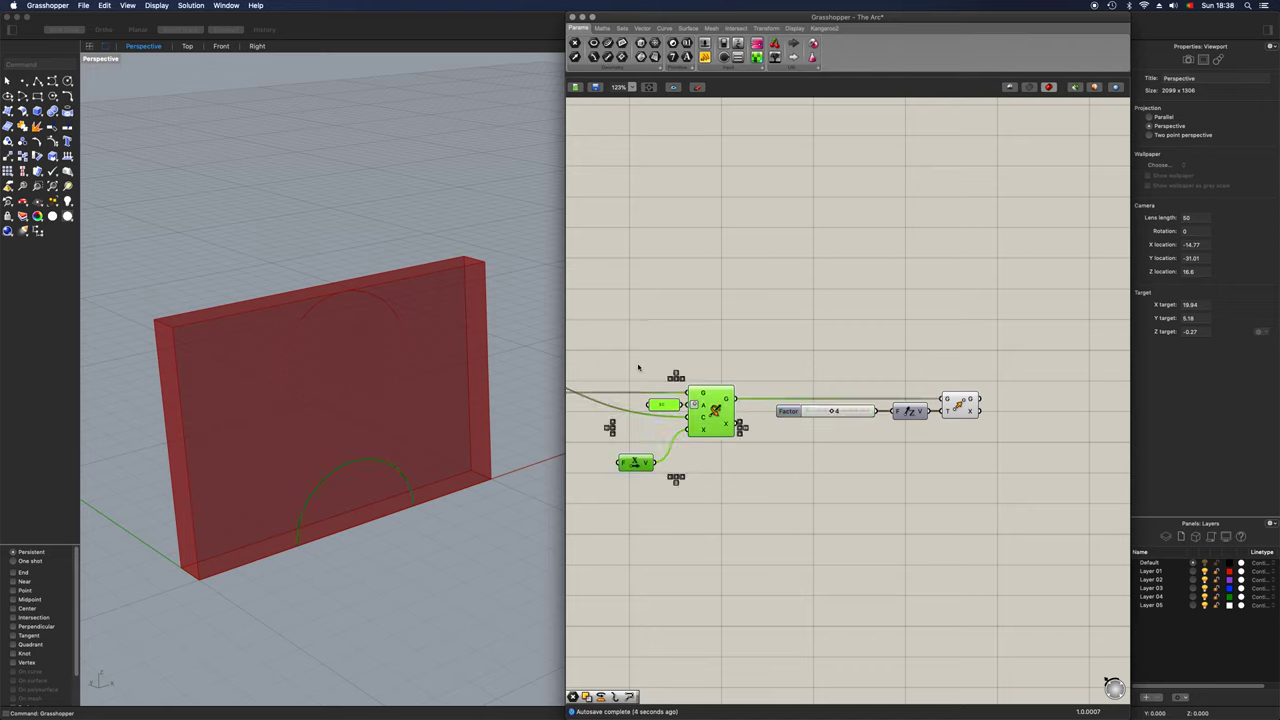
{"action": "left_click", "coordinate": [732, 460]}
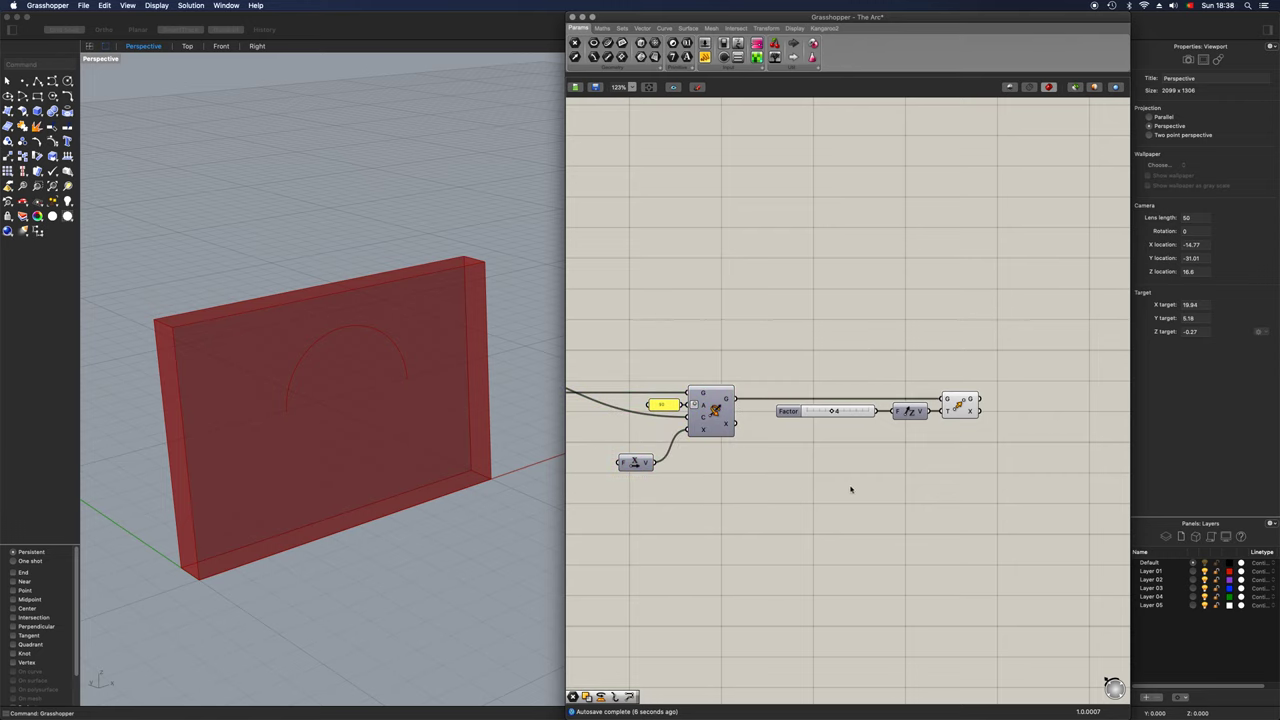
Step: Add an End Points component, connect Move's geometry output to its curve input and align it beside Move
{"action": "right_click_drag", "start_coordinate": [851, 489], "coordinate": [716, 469]}
{"action": "left_click", "coordinate": [822, 384]}
{"action": "right_click_drag", "start_coordinate": [871, 449], "coordinate": [829, 451]}
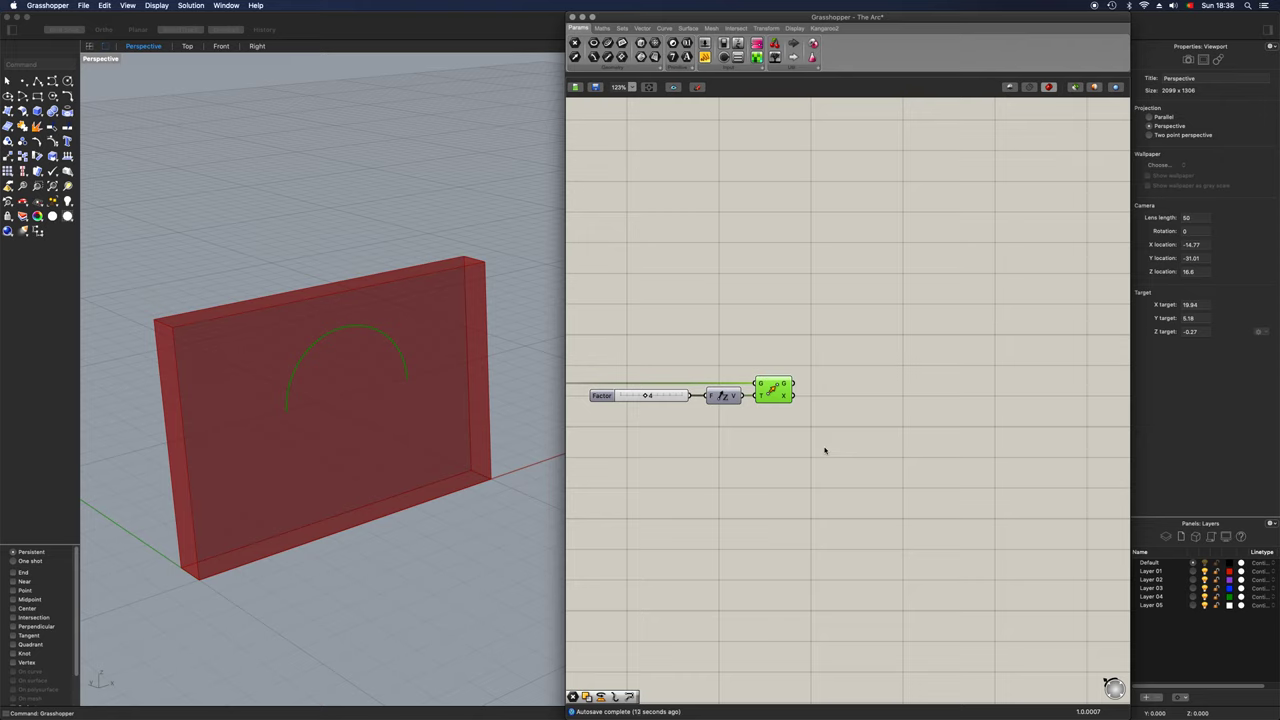
{"action": "double_click", "coordinate": [833, 416]}
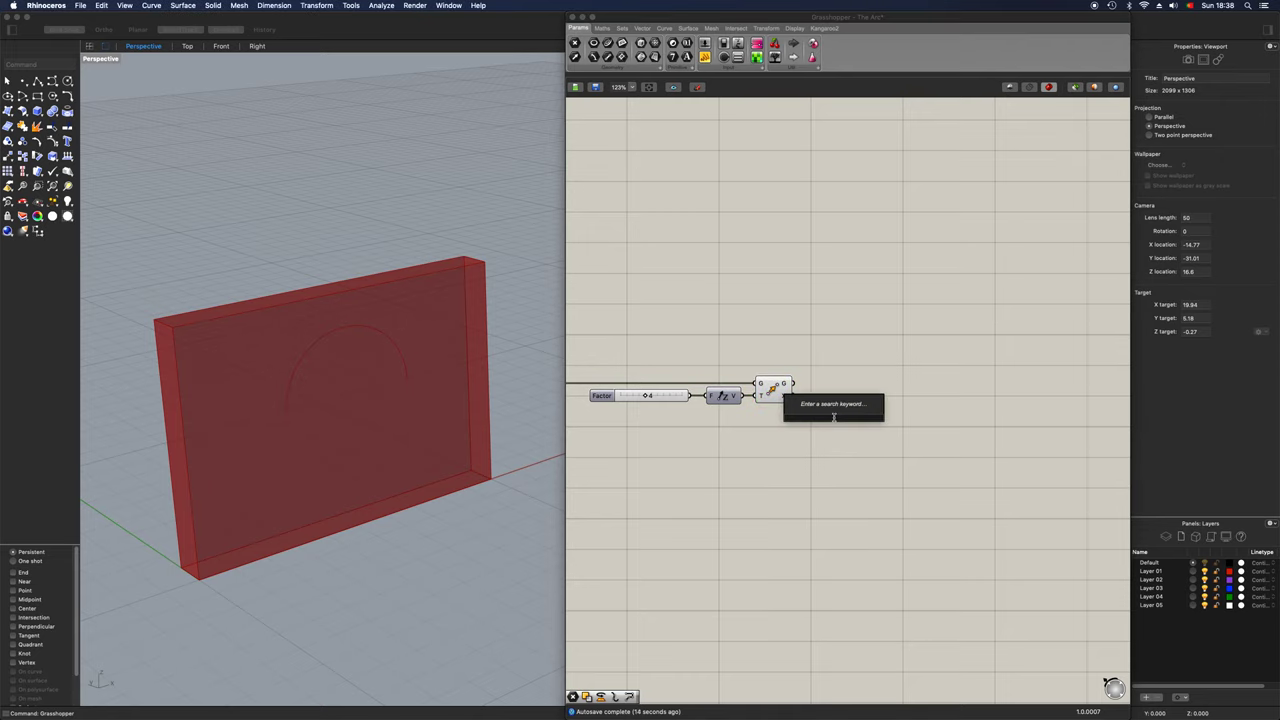
{"action": "type", "text": "endpoint"}
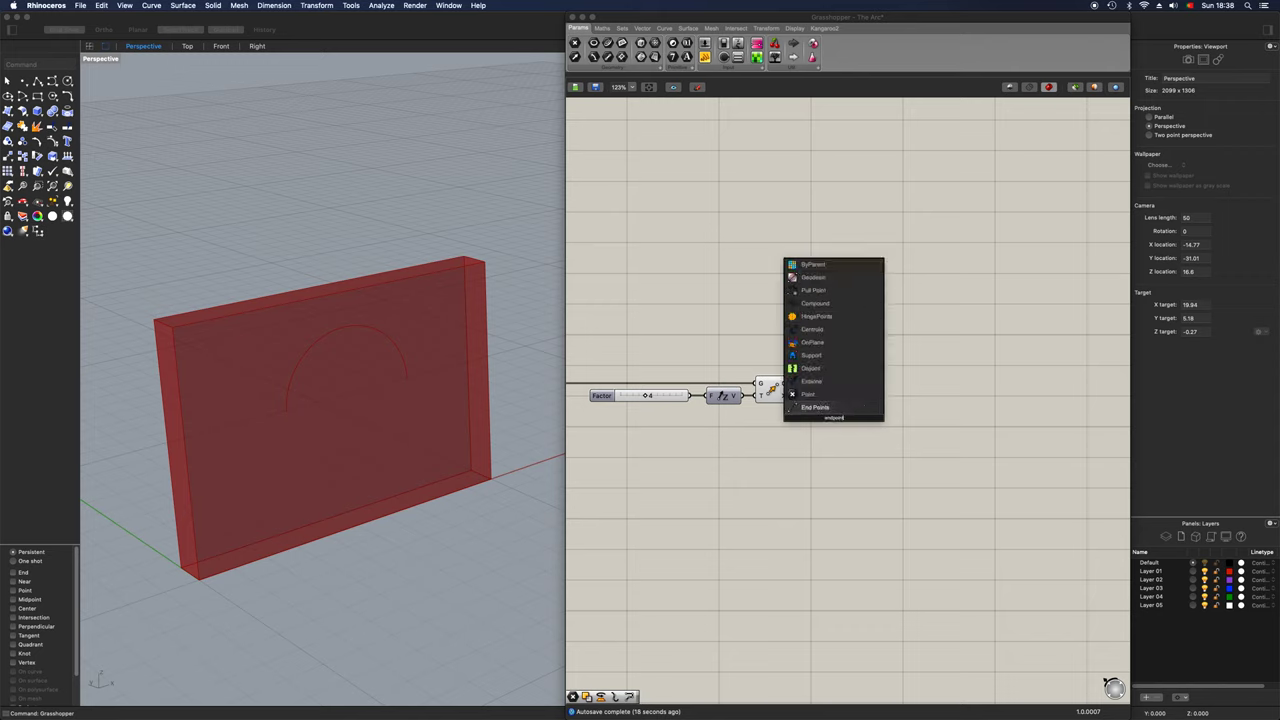
{"action": "left_click", "coordinate": [814, 368]}
{"action": "left_click_drag", "start_coordinate": [786, 385], "coordinate": [816, 419]}
{"action": "left_click_drag", "start_coordinate": [829, 421], "coordinate": [836, 391]}
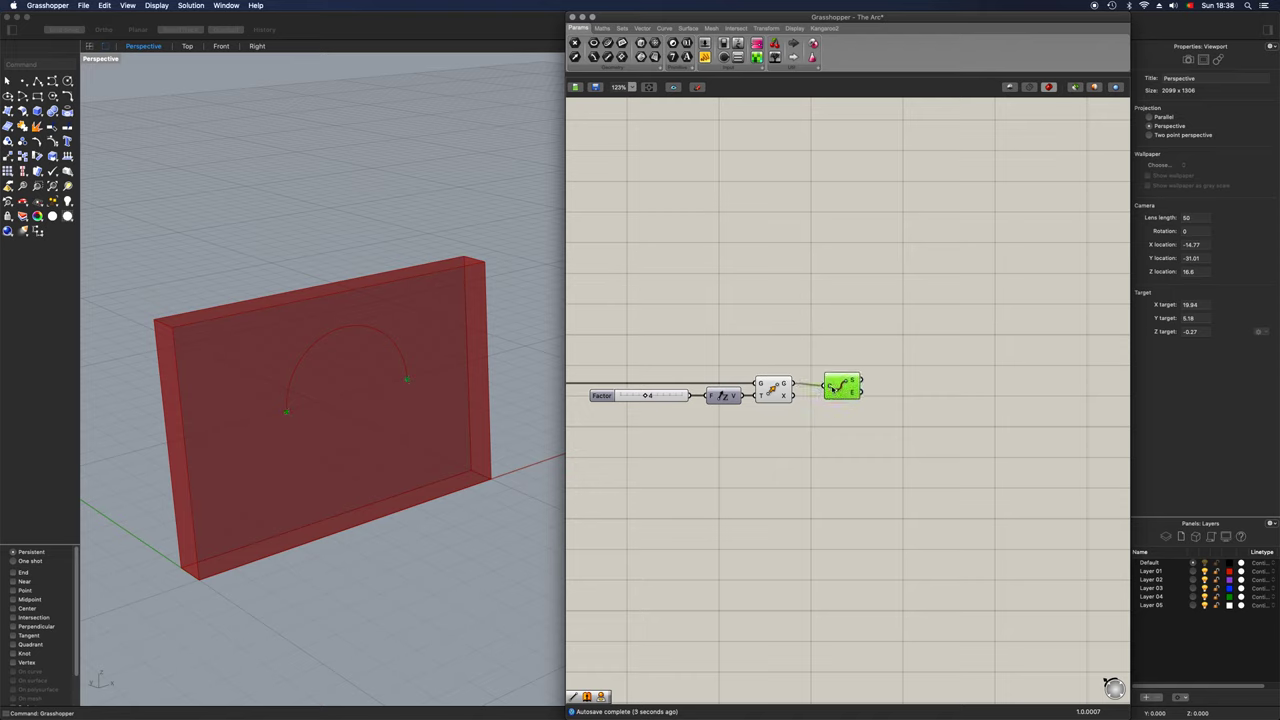
{"action": "left_click_drag", "start_coordinate": [833, 389], "coordinate": [838, 387]}
Step: Add a Project component, connect both the start and end outputs of End Points to its geometry input and place it beside End Points
{"action": "double_click", "coordinate": [872, 434]}
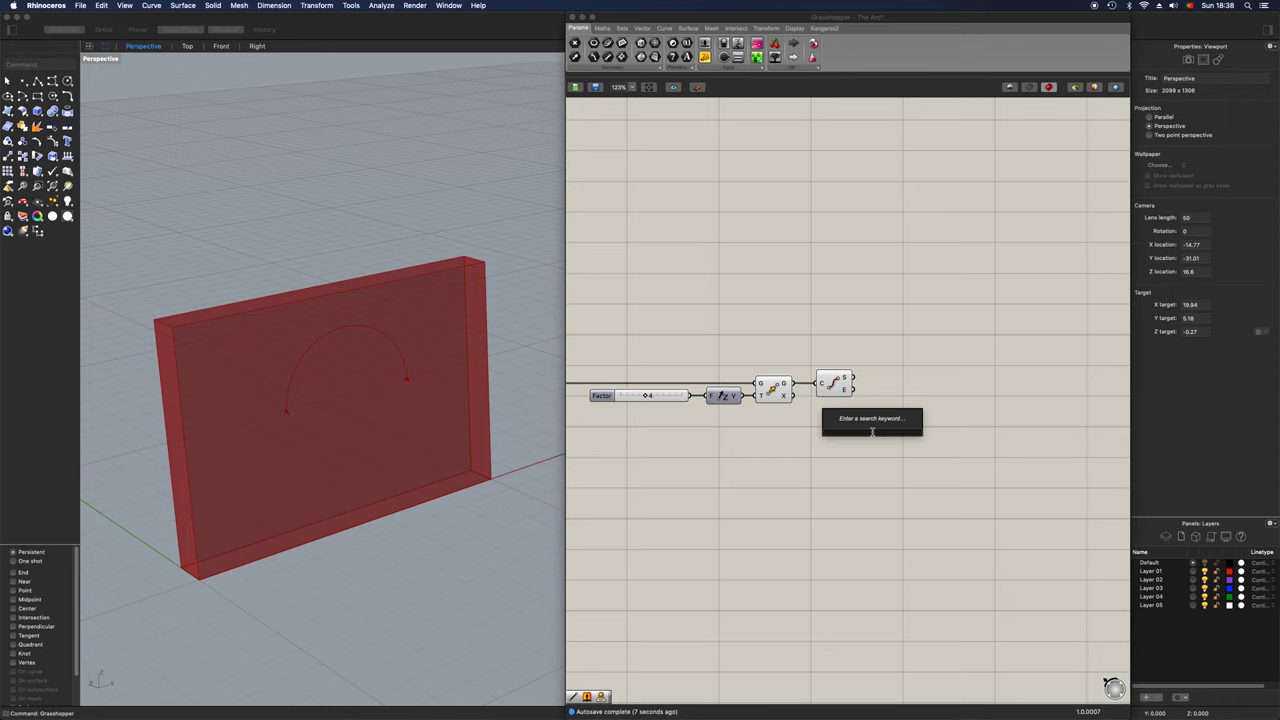
{"action": "type", "text": "project"}
{"action": "key", "text": "Return"}
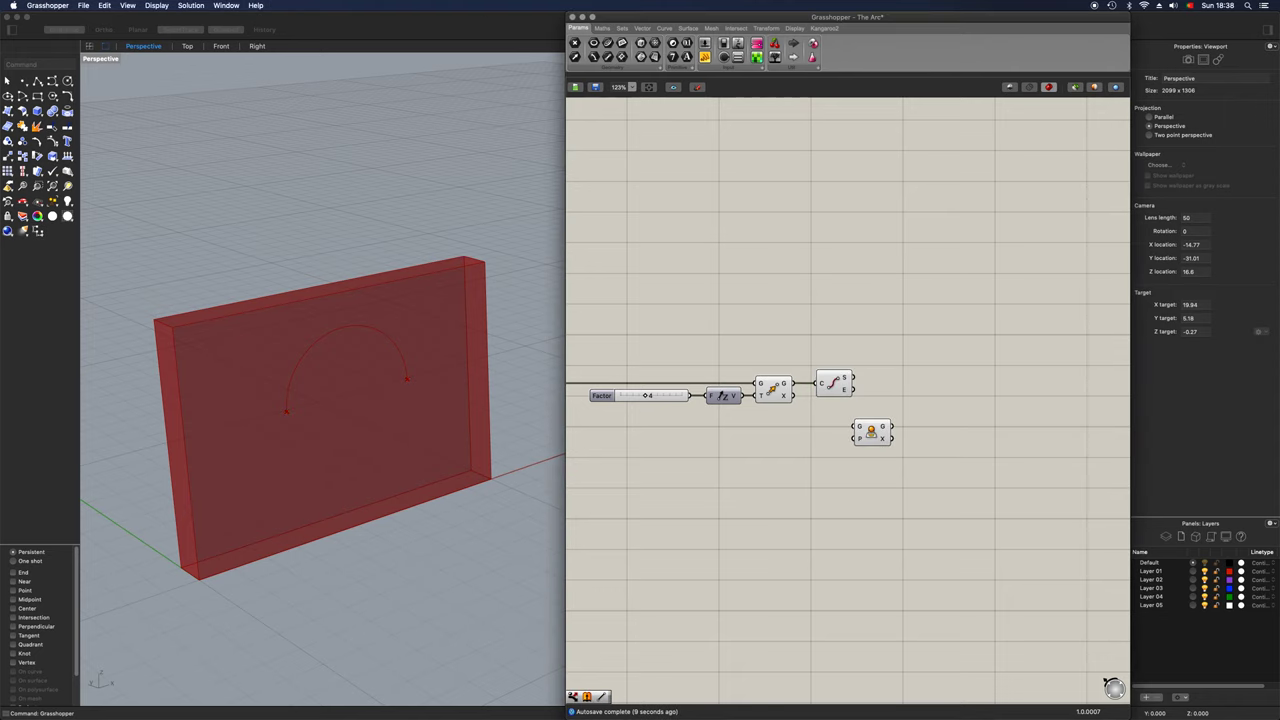
{"action": "left_click_drag", "start_coordinate": [872, 432], "coordinate": [897, 404]}
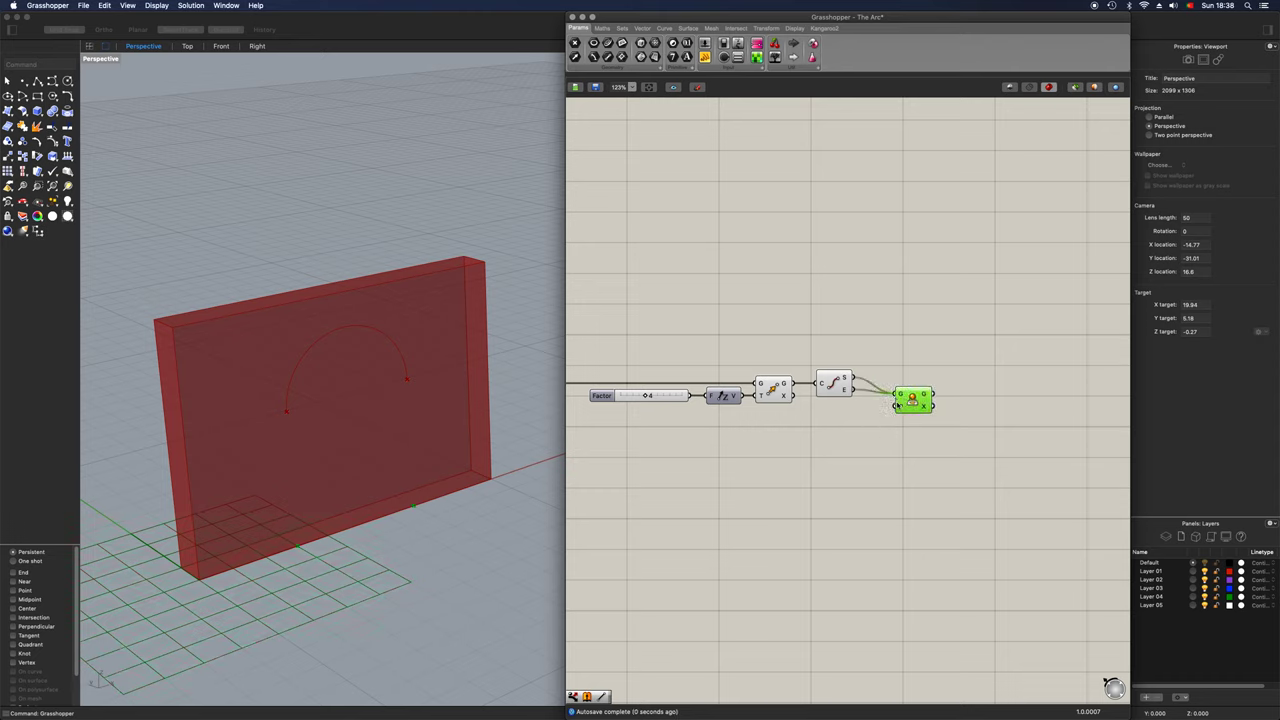
{"action": "mouse_move", "coordinate": [805, 529]}
{"action": "right_mouse_down"}
{"action": "mouse_move", "coordinate": [781, 515]}
{"action": "mouse_move", "coordinate": [794, 520]}
{"action": "right_mouse_up"}
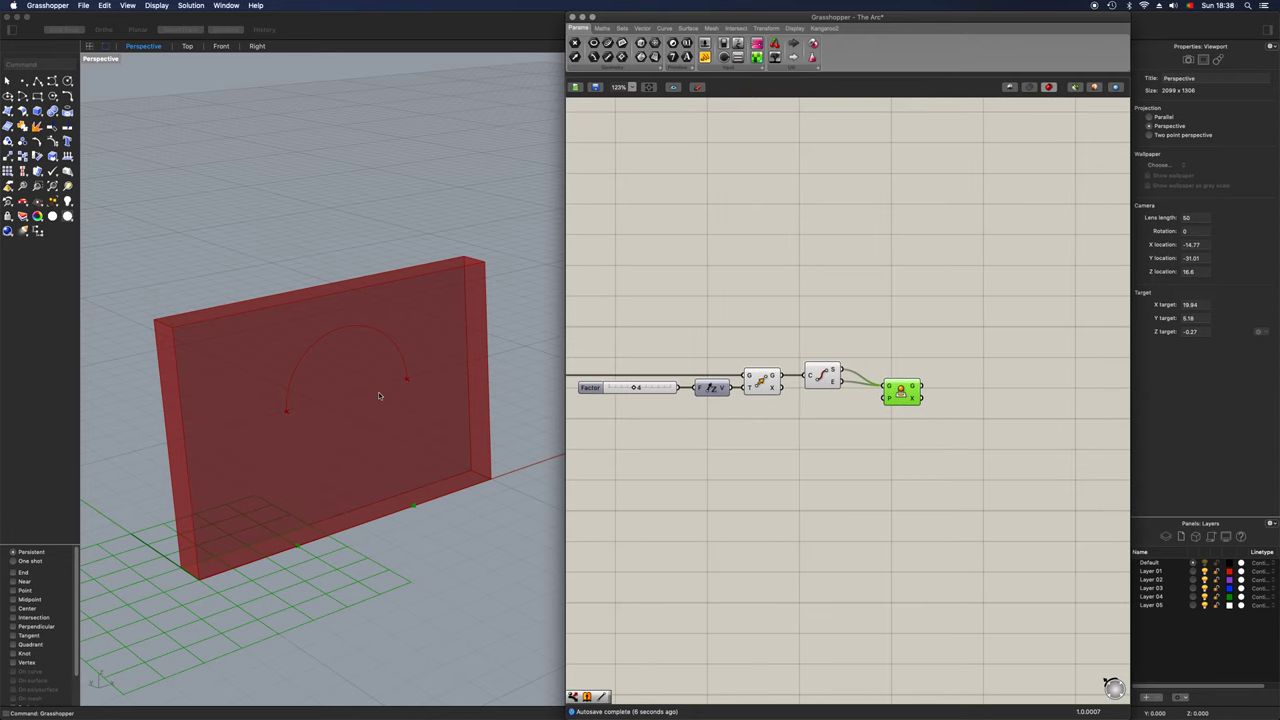
{"action": "right_click_drag", "start_coordinate": [855, 501], "coordinate": [805, 488]}
{"action": "left_click_drag", "start_coordinate": [852, 385], "coordinate": [825, 374]}
Step: Add a PolyLine component and place it below and beyond the Project component, leaving room between them
{"action": "double_click", "coordinate": [871, 394]}
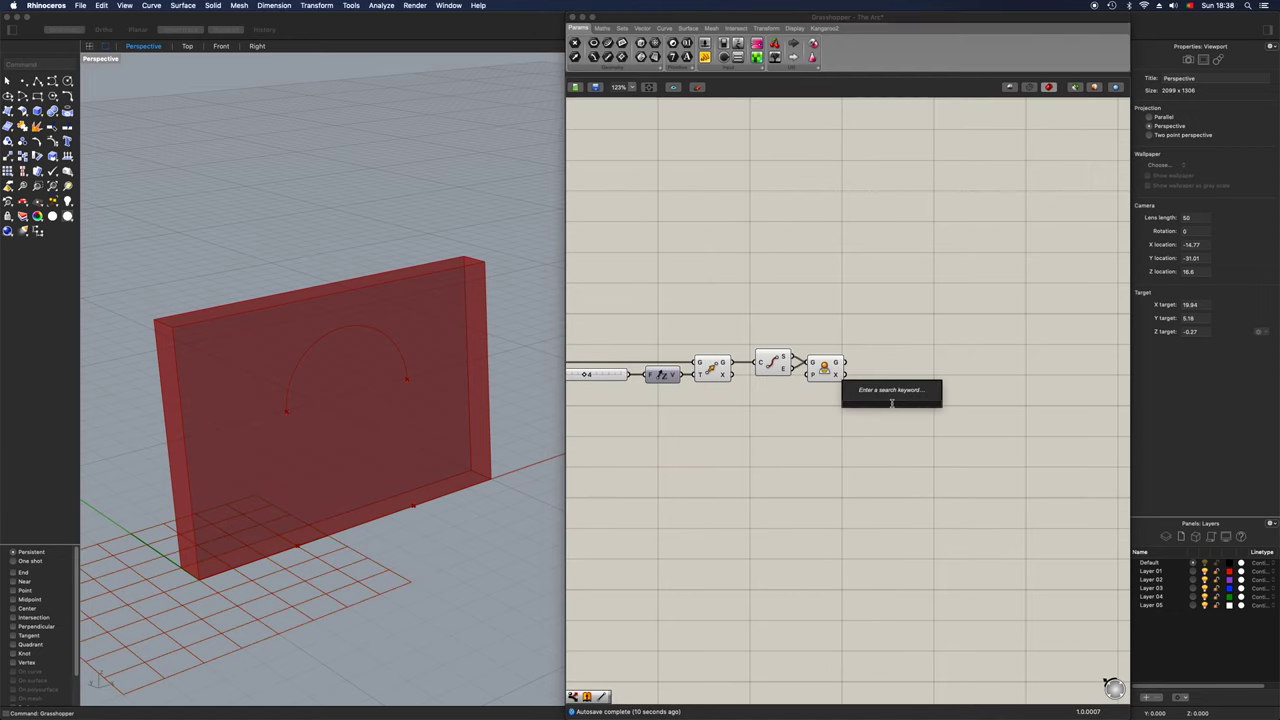
{"action": "type", "text": "polylin"}
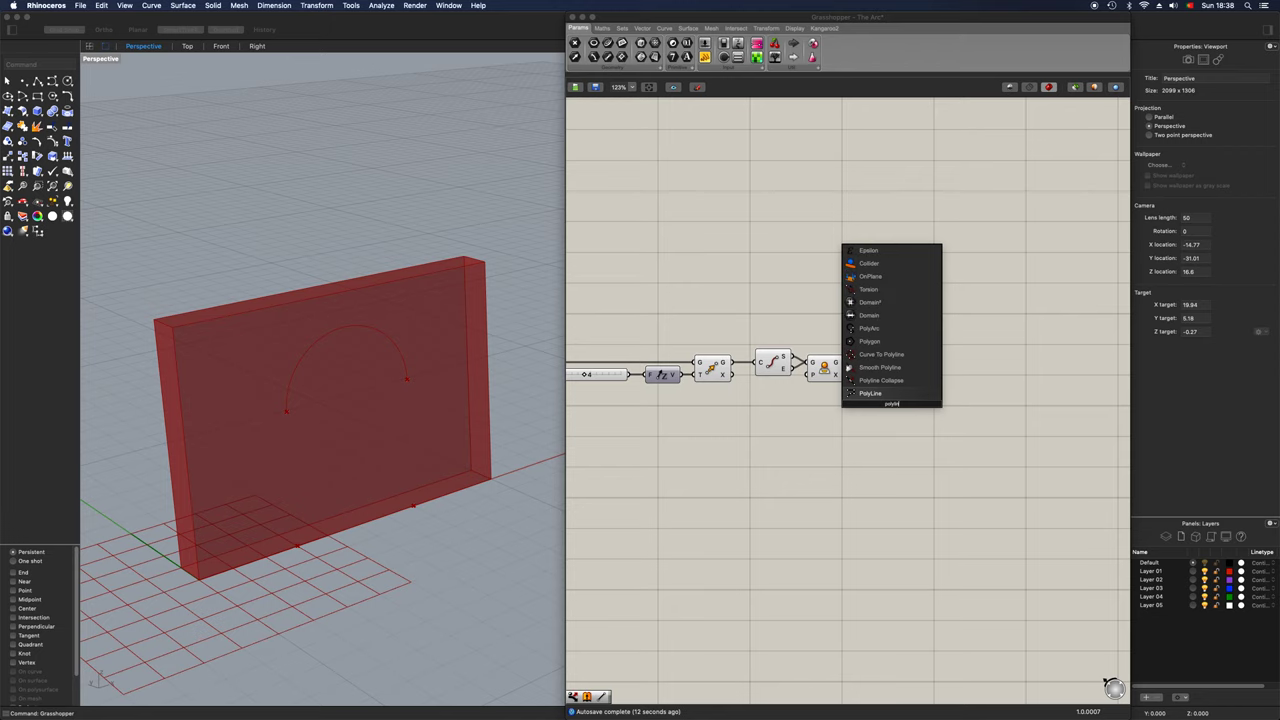
{"action": "key", "text": "Return"}
{"action": "left_click_drag", "start_coordinate": [880, 403], "coordinate": [873, 420]}
{"action": "scroll", "coordinate": [830, 421], "scroll_direction": "up", "scroll_amount": 1}
{"action": "right_click_drag", "start_coordinate": [824, 418], "coordinate": [837, 421]}
{"action": "scroll", "coordinate": [837, 421], "scroll_direction": "up", "scroll_amount": 1}
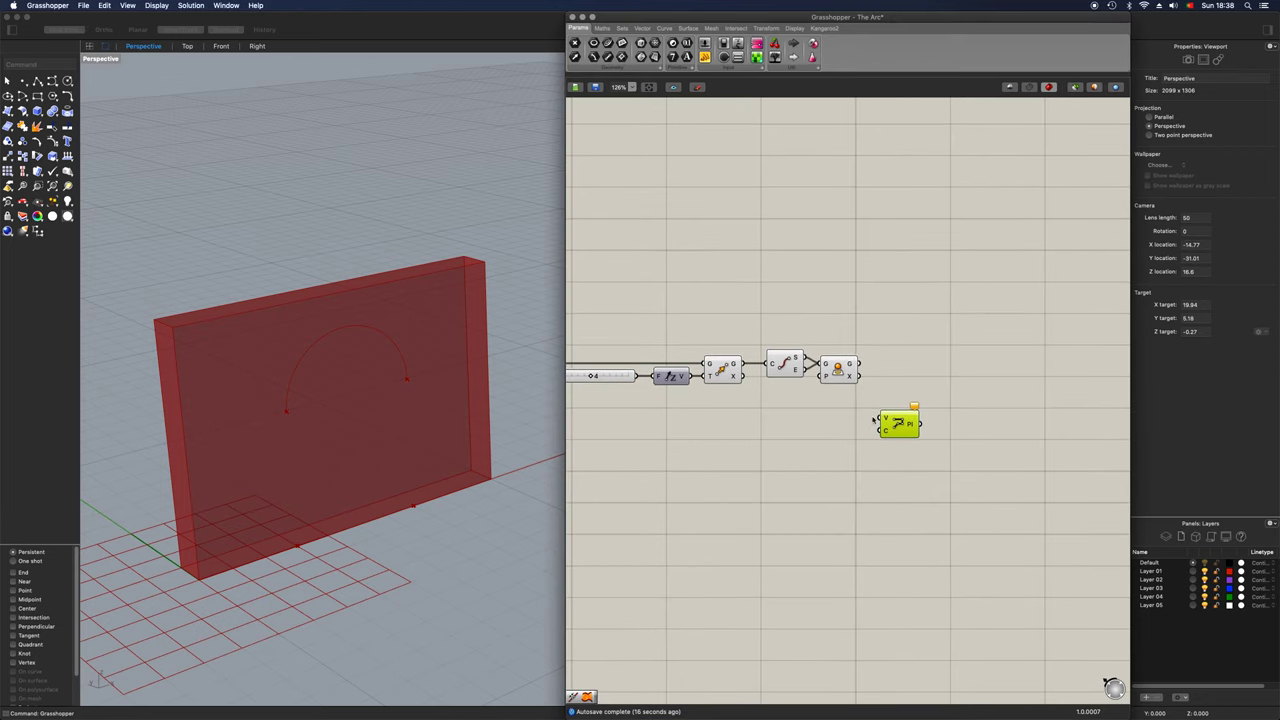
{"action": "left_click_drag", "start_coordinate": [845, 379], "coordinate": [849, 380]}
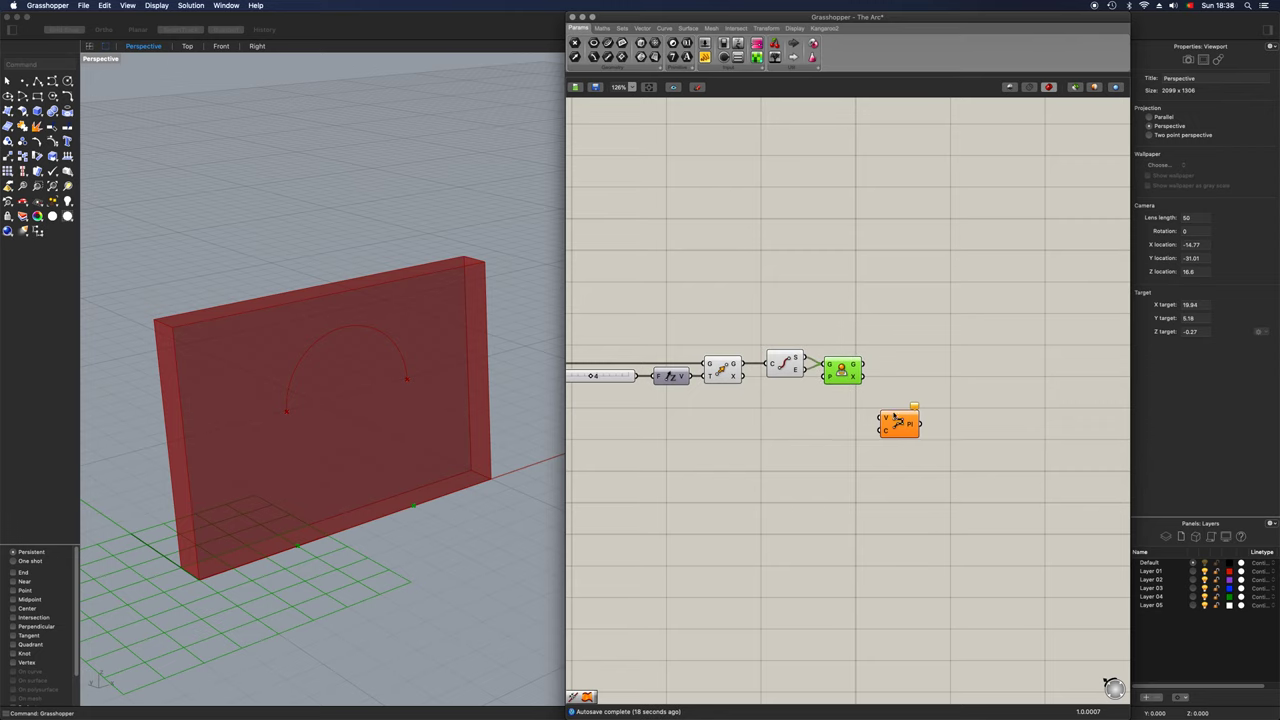
{"action": "left_click_drag", "start_coordinate": [902, 425], "coordinate": [914, 420]}
{"action": "scroll", "coordinate": [878, 428], "scroll_direction": "up", "scroll_amount": 2}
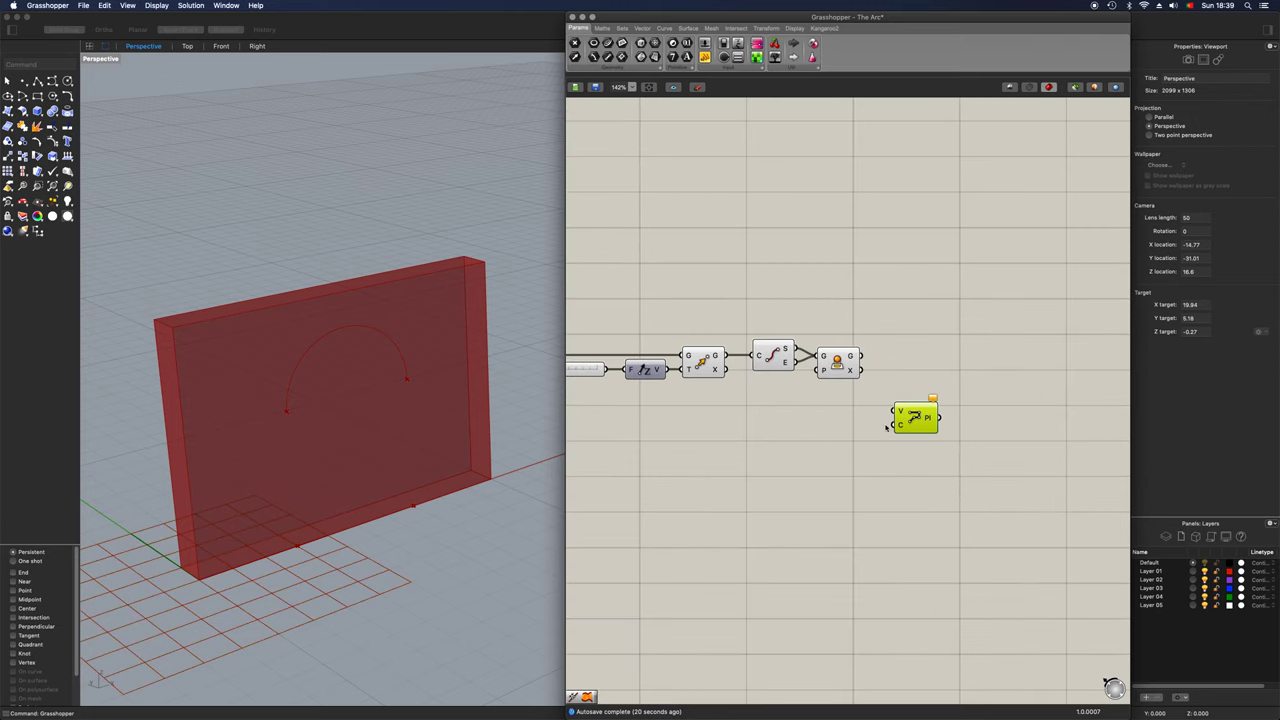
{"action": "left_click", "coordinate": [843, 372]}
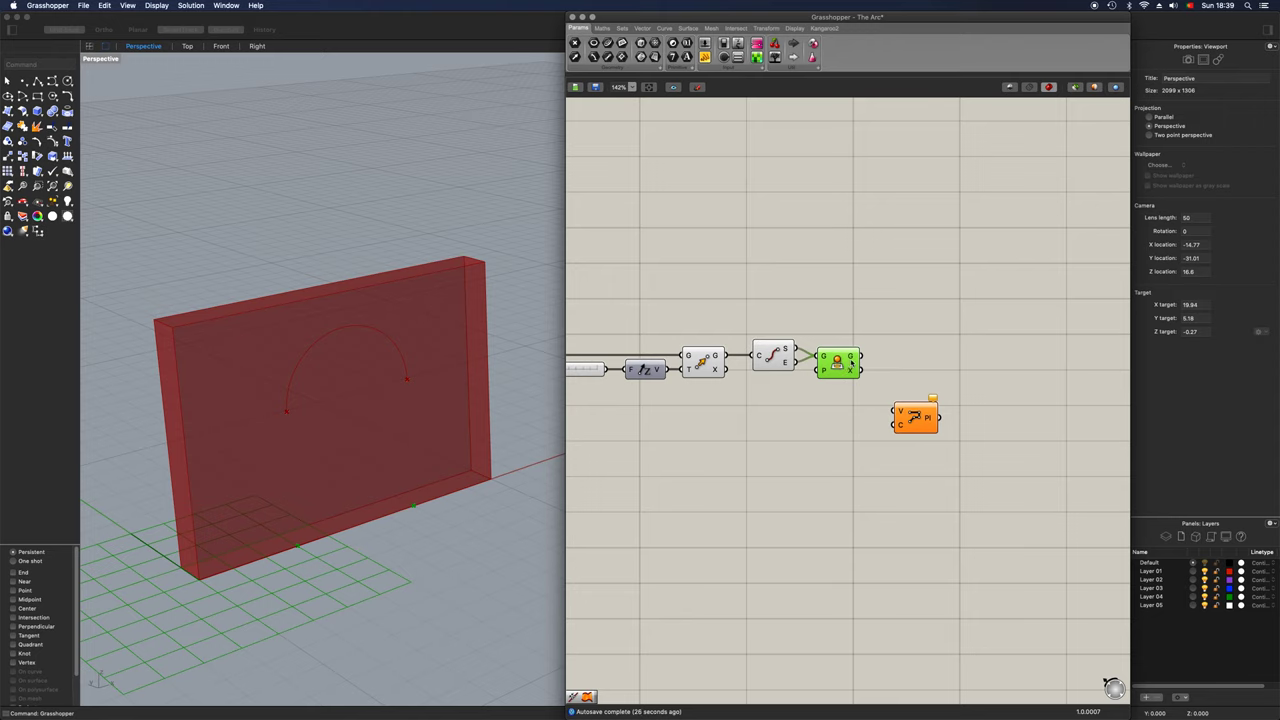
{"action": "left_click_drag", "start_coordinate": [915, 418], "coordinate": [940, 433]}
Step: Add a Dispatch component, connect Project's geometry output to its list input and align it beside Project
{"action": "double_click", "coordinate": [869, 449]}
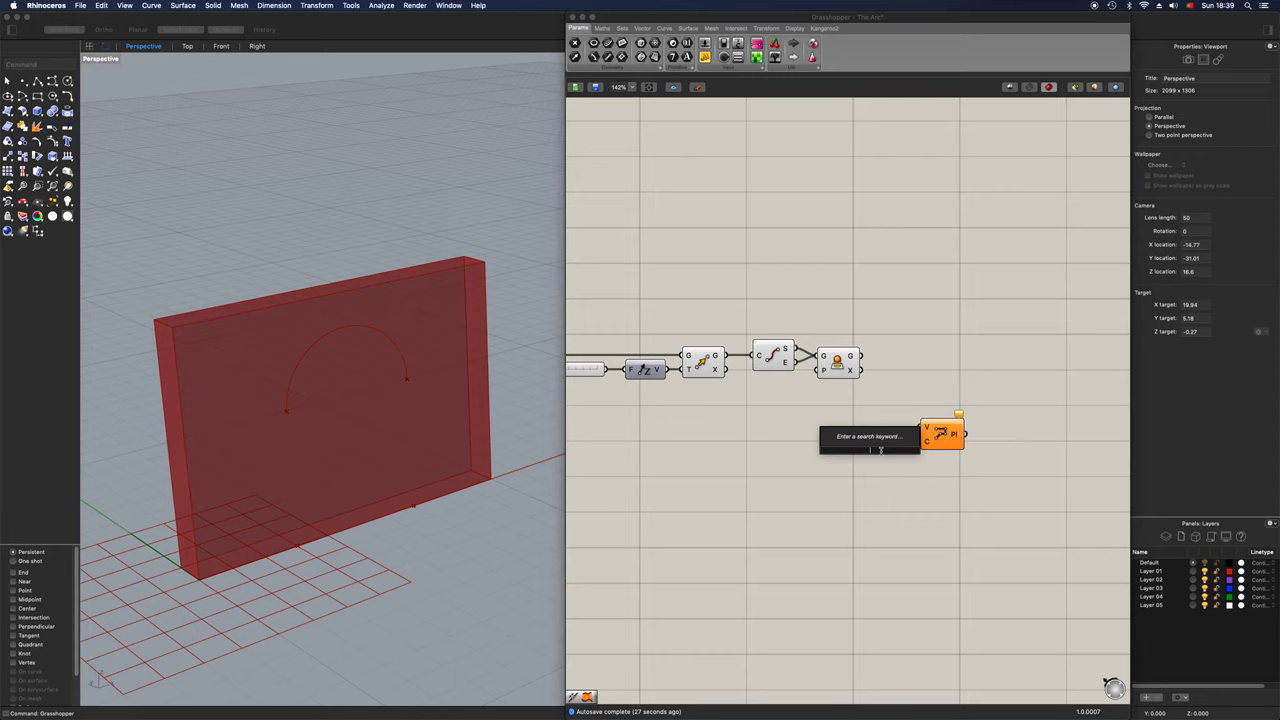
{"action": "type", "text": "disp"}
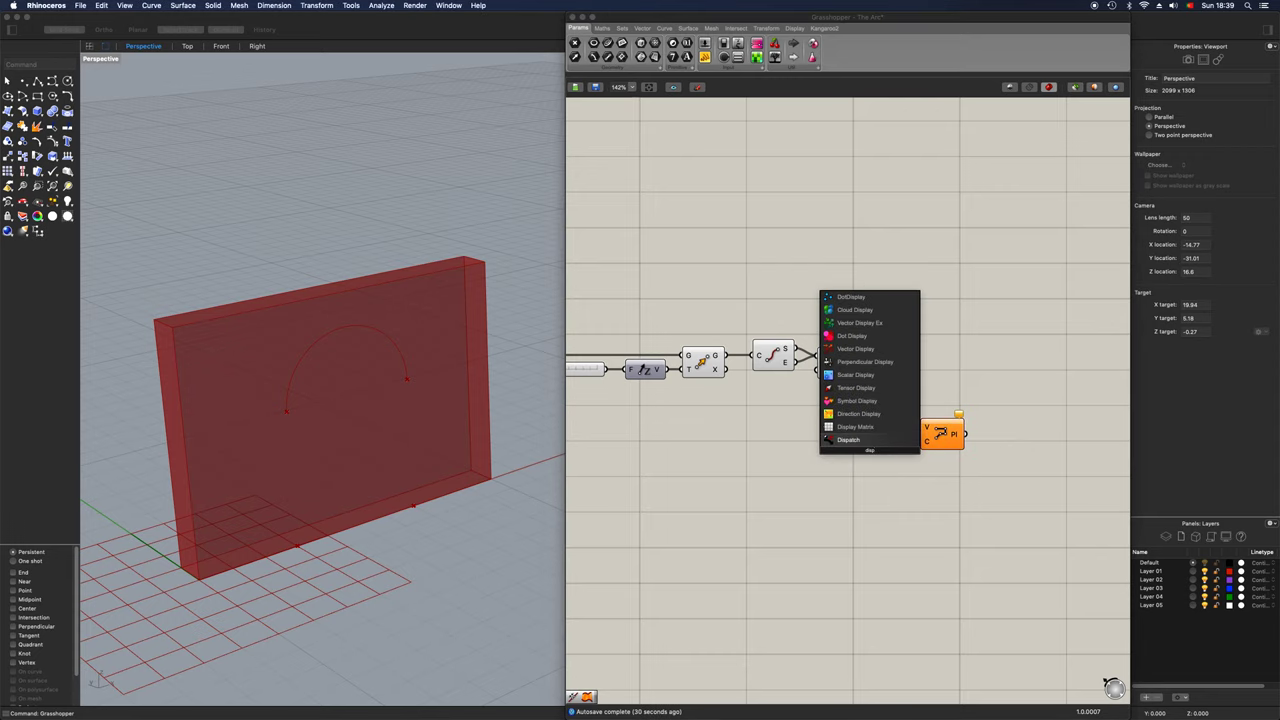
{"action": "key", "text": "Return"}
{"action": "left_click_drag", "start_coordinate": [867, 452], "coordinate": [906, 384]}
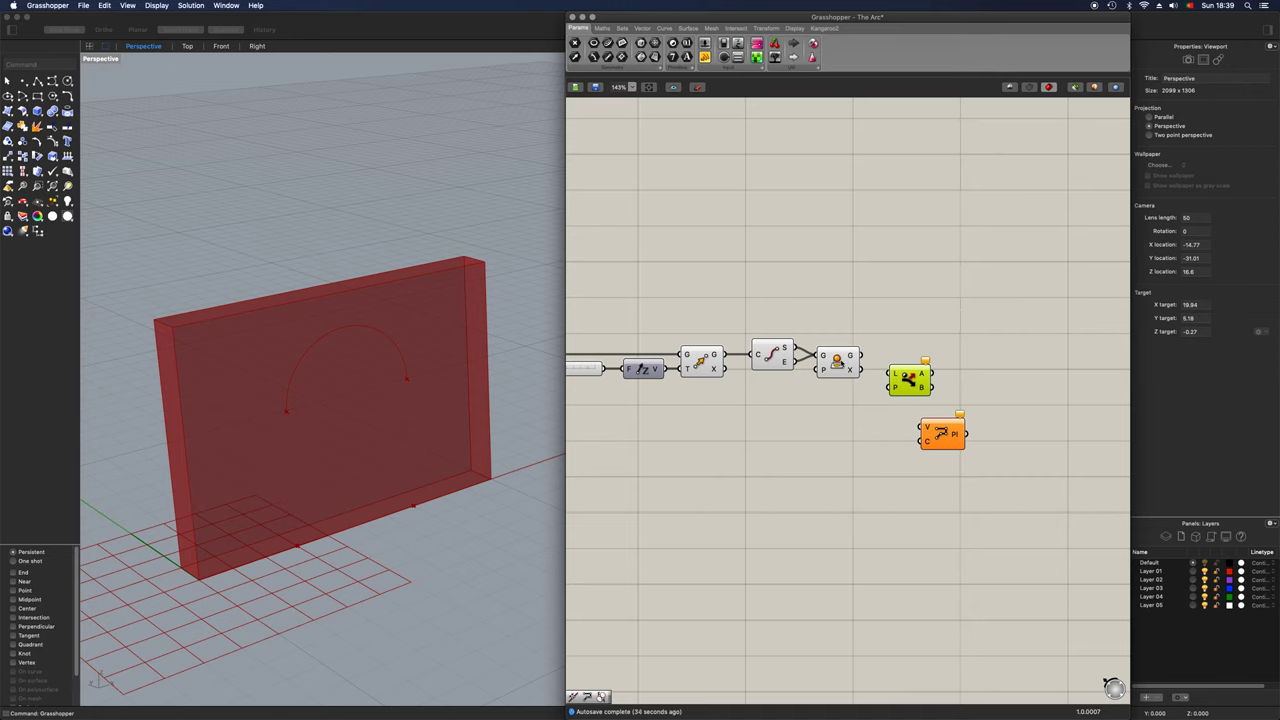
{"action": "left_click", "coordinate": [838, 362]}
{"action": "left_click_drag", "start_coordinate": [862, 356], "coordinate": [897, 361]}
{"action": "left_click", "coordinate": [932, 374]}
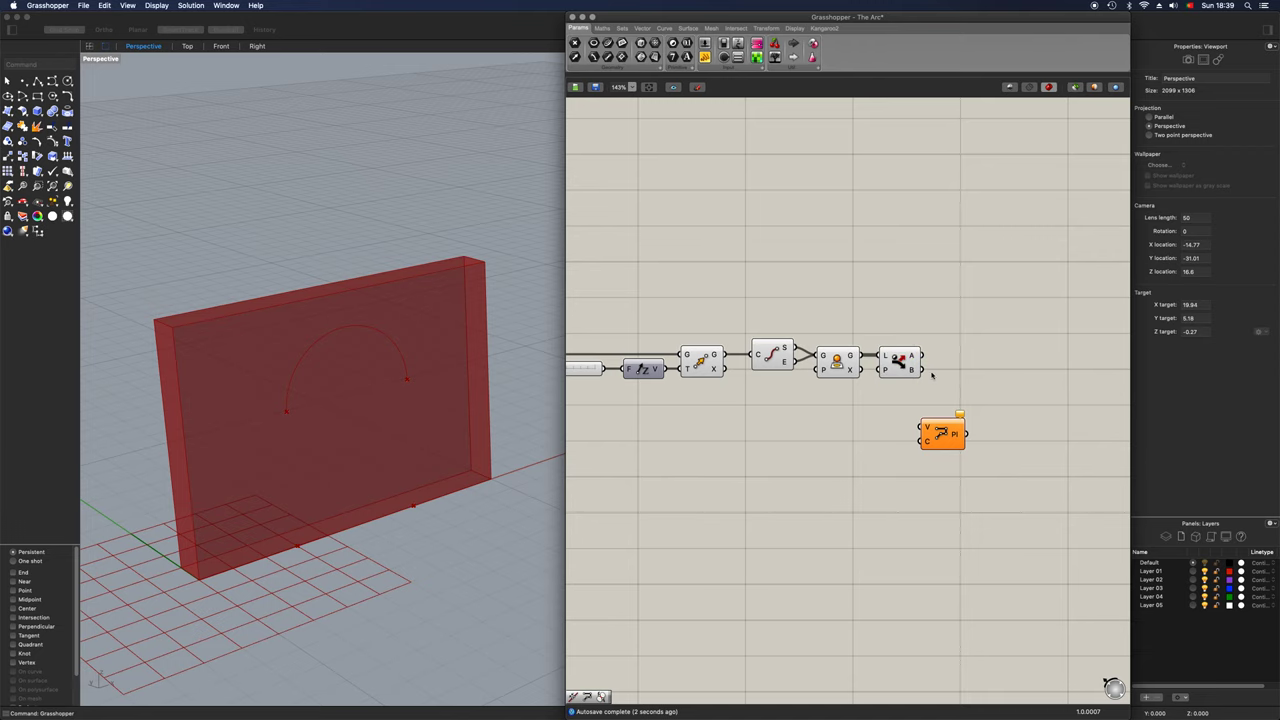
Step: Move the PolyLine component farther beyond Dispatch to leave more room for wiring
{"action": "scroll", "coordinate": [932, 374], "scroll_direction": "up", "scroll_amount": 2}
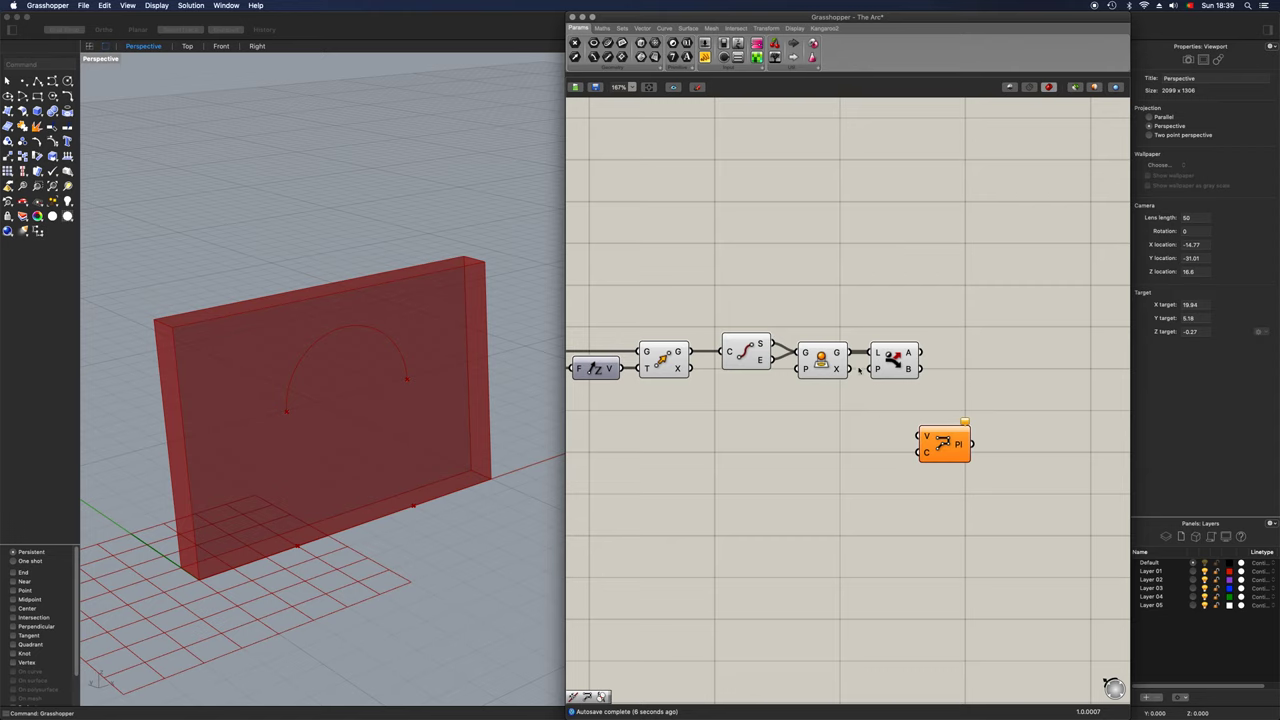
{"action": "mouse_move", "coordinate": [837, 353]}
{"action": "left_click", "coordinate": [896, 364]}
{"action": "right_click_drag", "start_coordinate": [949, 401], "coordinate": [849, 394]}
{"action": "left_click_drag", "start_coordinate": [842, 434], "coordinate": [881, 441]}
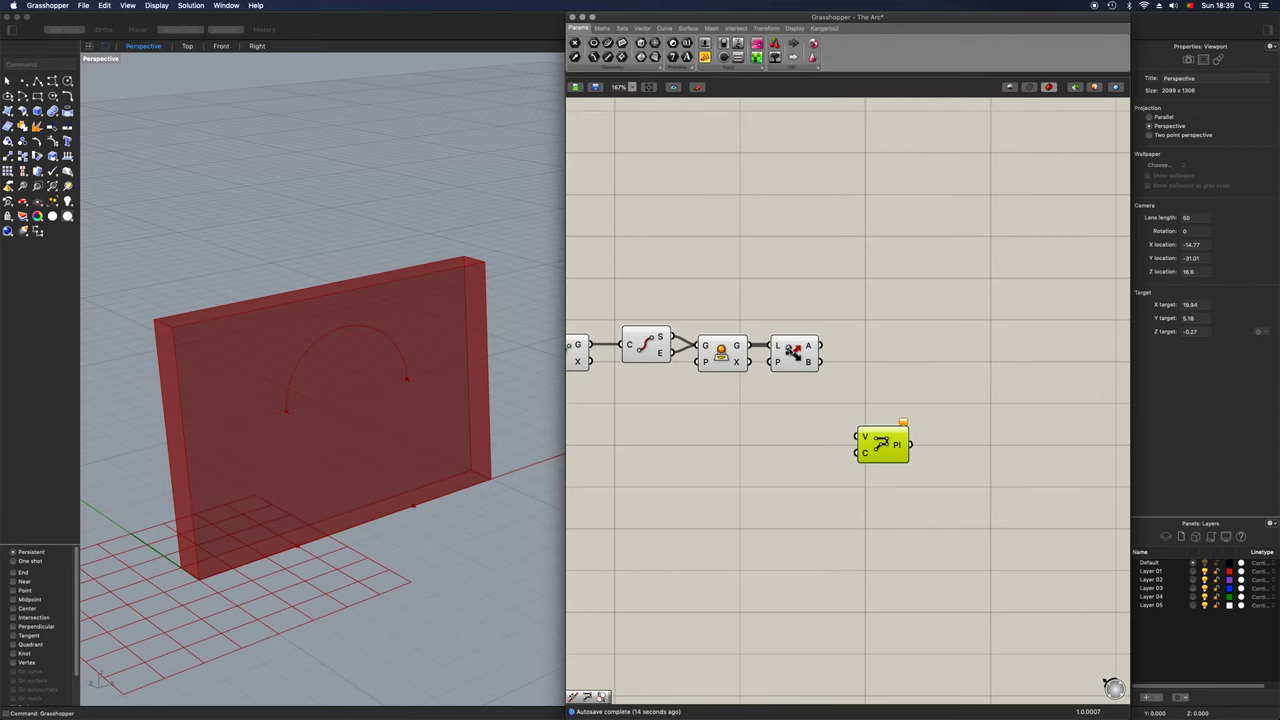
{"action": "left_click", "coordinate": [792, 350]}
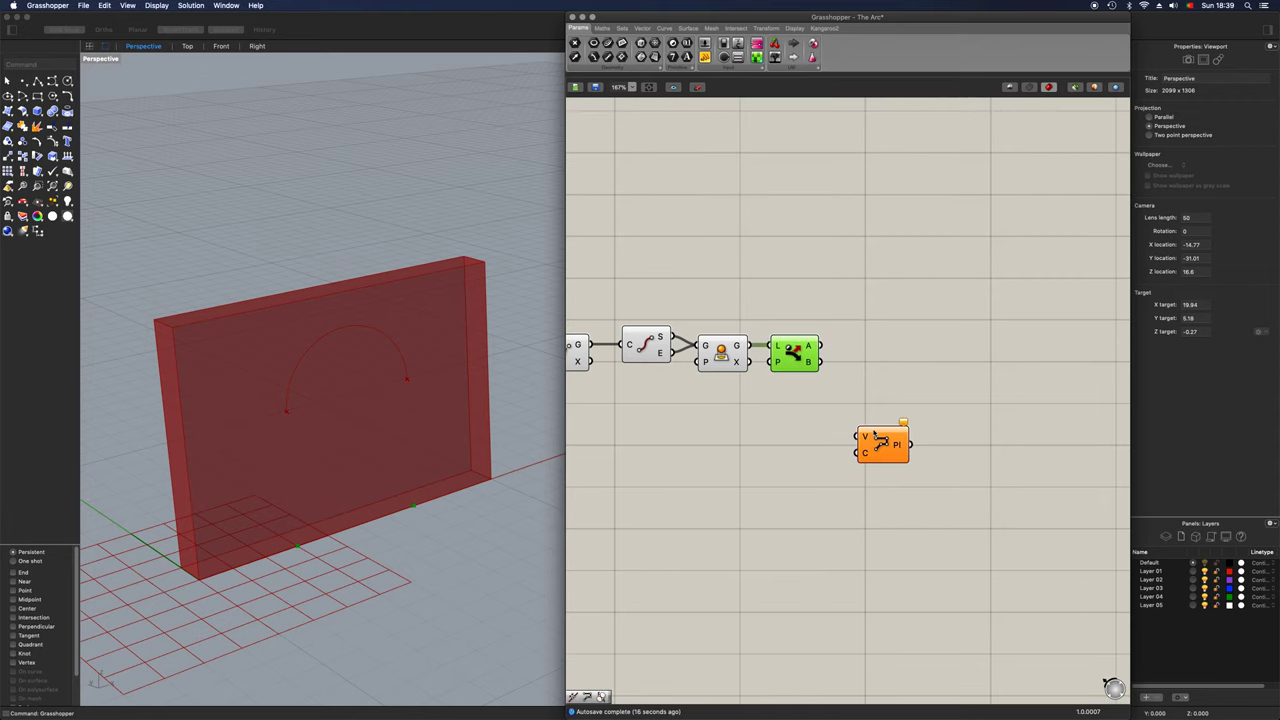
{"action": "left_click", "coordinate": [785, 410]}
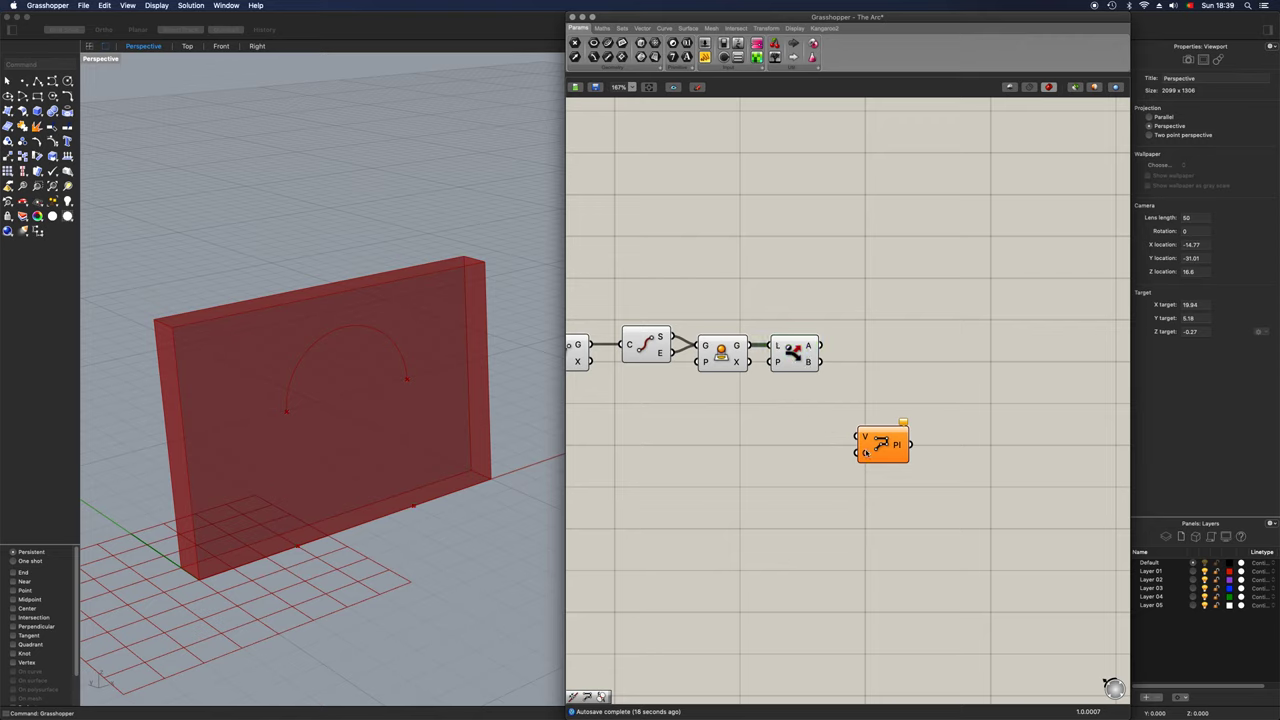
{"action": "left_click", "coordinate": [876, 452]}
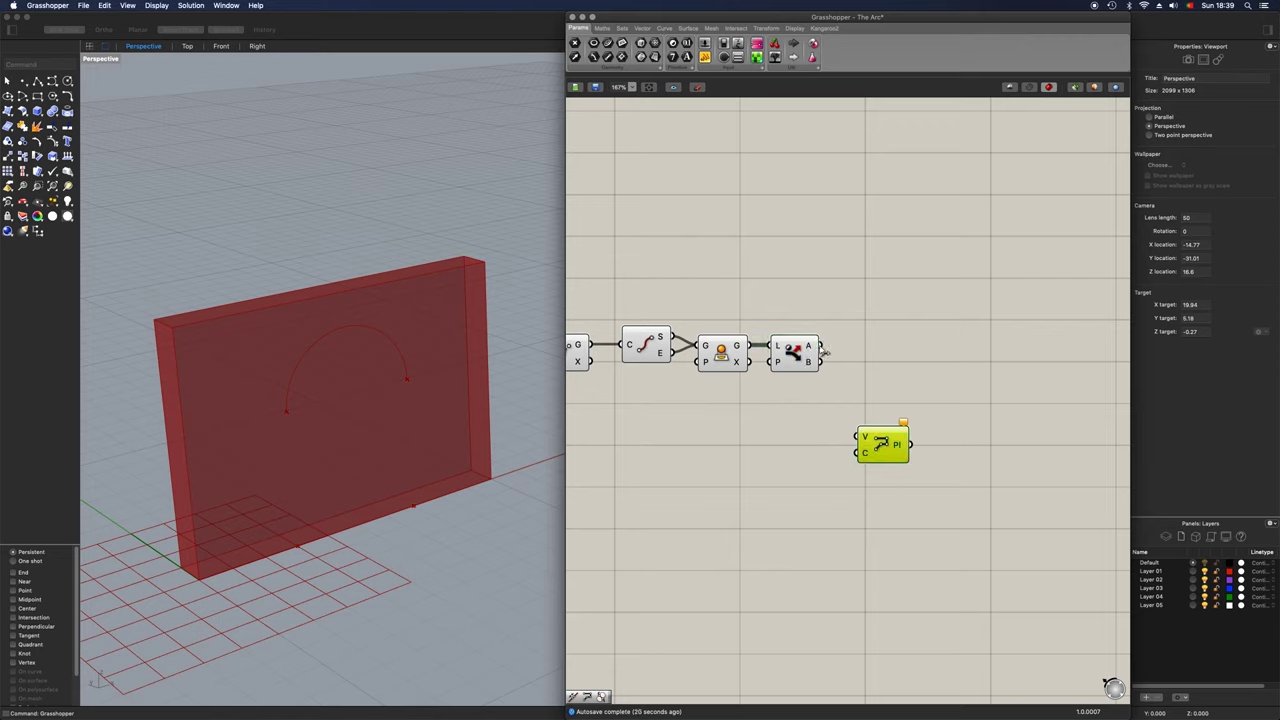
Step: Connect End Points' start, Dispatch A, Dispatch B and End Points' end, in that order, to PolyLine's vertices input
{"action": "left_click_drag", "start_coordinate": [826, 347], "coordinate": [866, 440]}
{"action": "left_click_drag", "start_coordinate": [860, 437], "coordinate": [822, 346], "text": "ctrl"}
{"action": "left_click_drag", "start_coordinate": [676, 340], "coordinate": [861, 439]}
{"action": "left_click_drag", "start_coordinate": [817, 347], "coordinate": [852, 436], "text": "shift"}
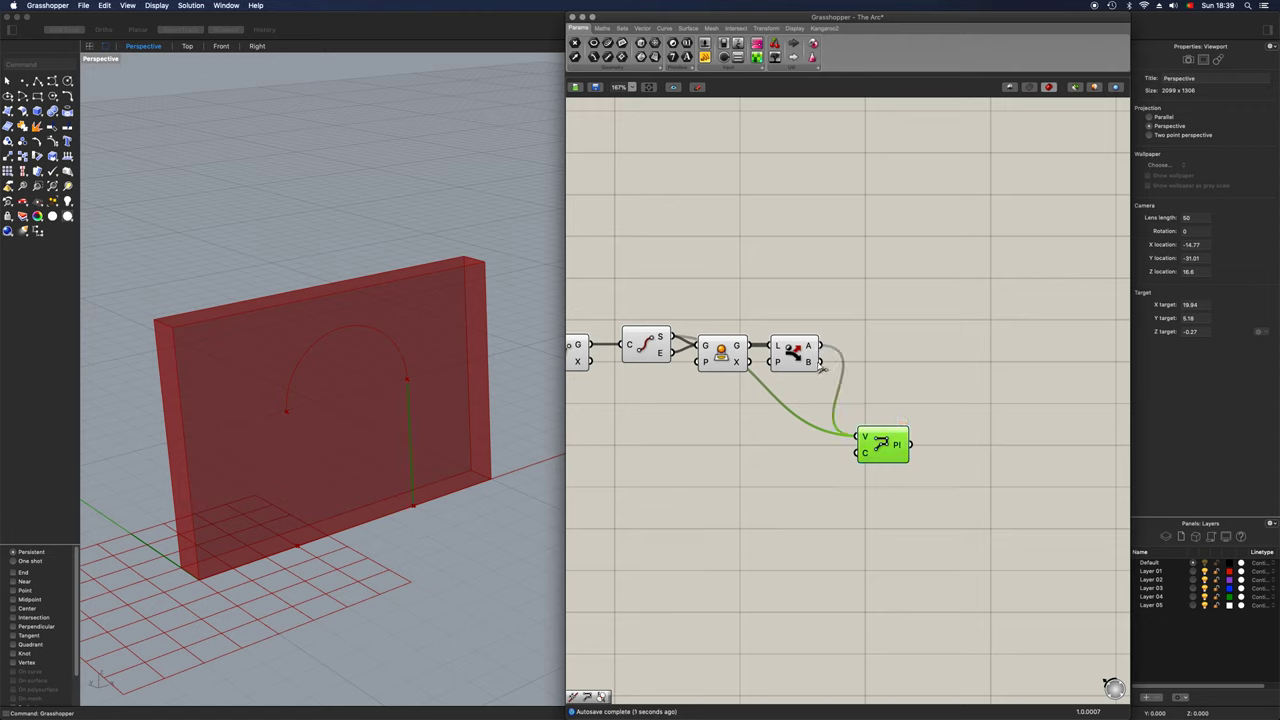
{"action": "left_click_drag", "start_coordinate": [821, 362], "coordinate": [860, 449]}
{"action": "left_click_drag", "start_coordinate": [681, 355], "coordinate": [859, 438]}
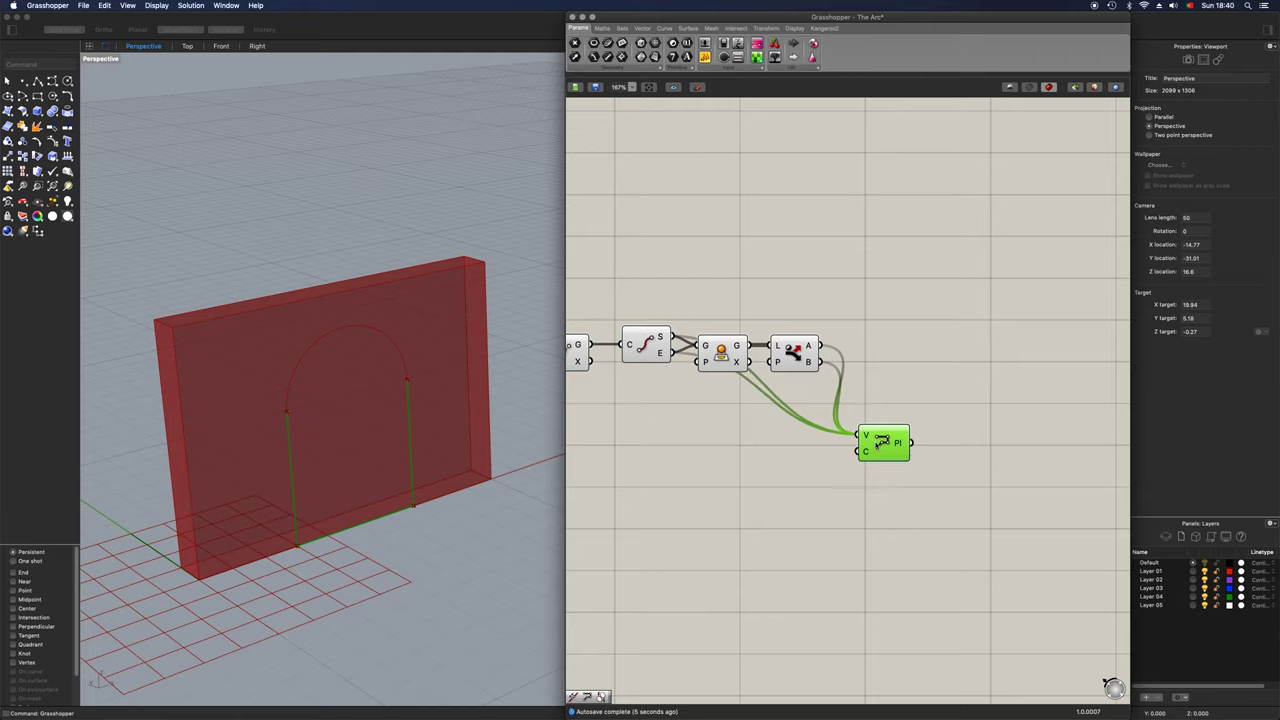
Step: Add a Boundary Surfaces component below PolyLine and connect both PolyLine's output and Move's geometry output to its edges input
{"action": "scroll", "coordinate": [860, 457], "scroll_direction": "down", "scroll_amount": 2}
{"action": "scroll", "coordinate": [882, 441], "scroll_direction": "down", "scroll_amount": 2}
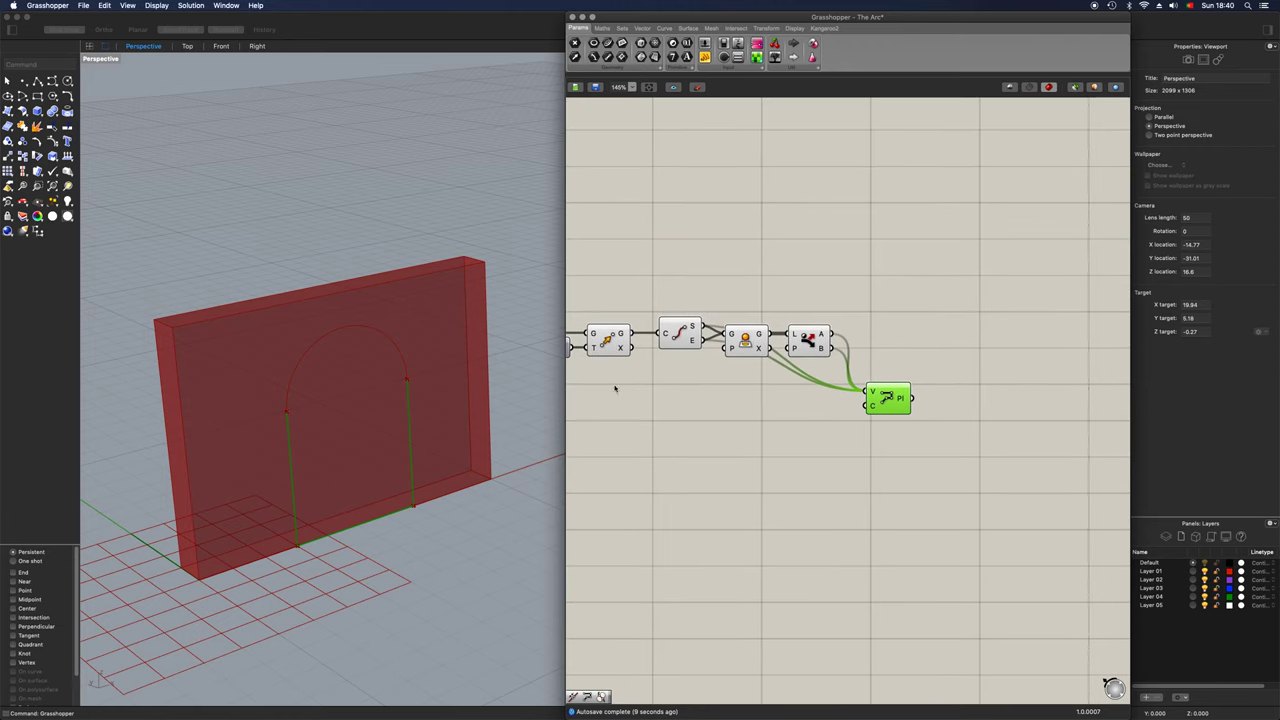
{"action": "left_click", "coordinate": [612, 341]}
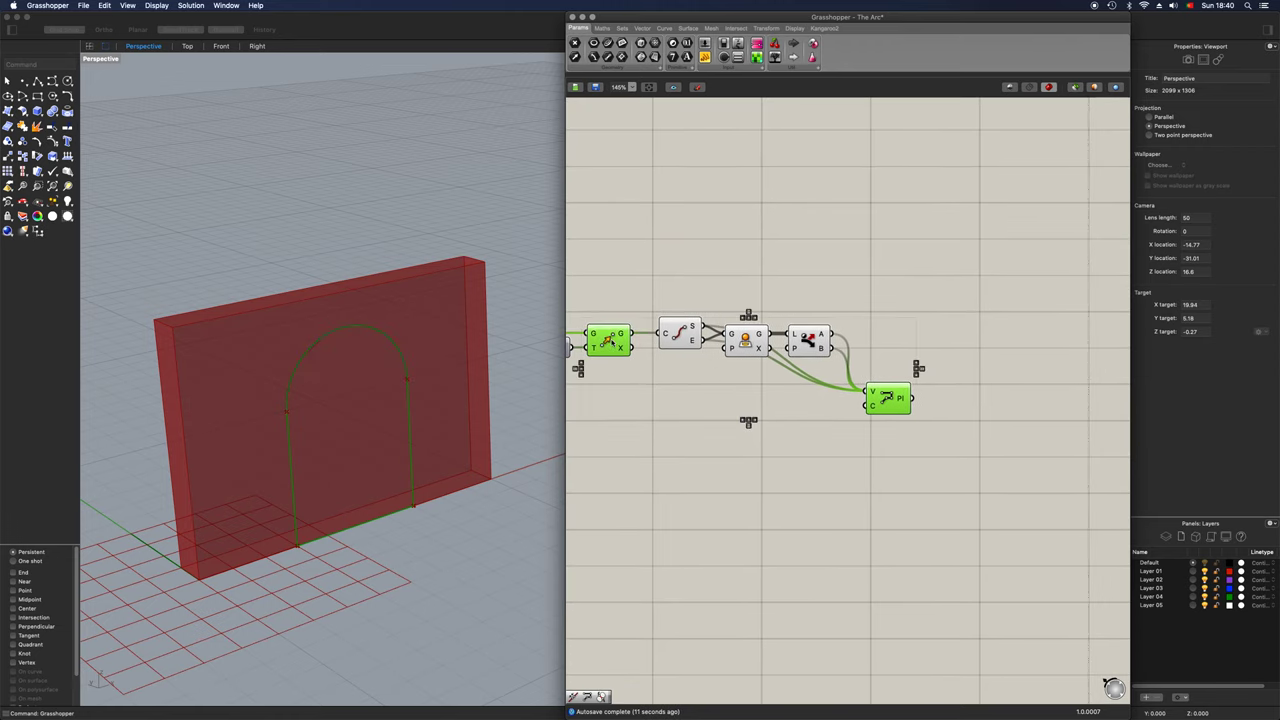
{"action": "scroll", "coordinate": [680, 443], "scroll_direction": "down", "scroll_amount": 2}
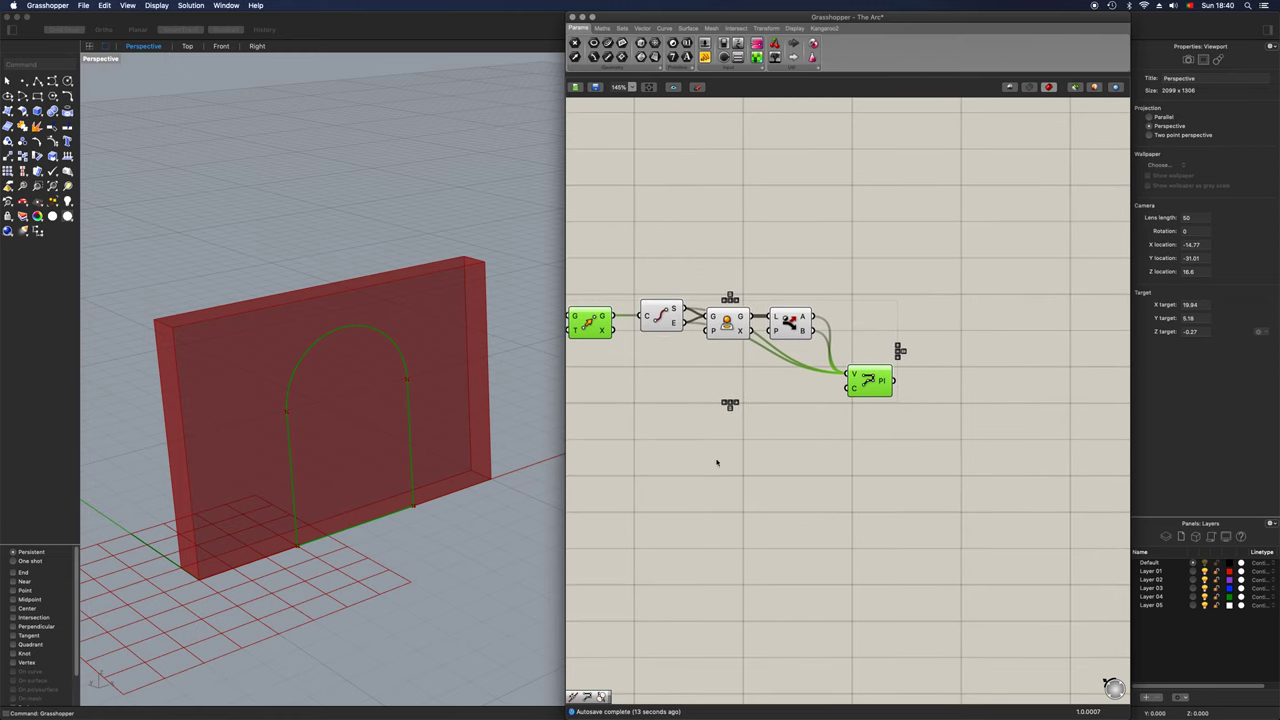
{"action": "double_click", "coordinate": [763, 470]}
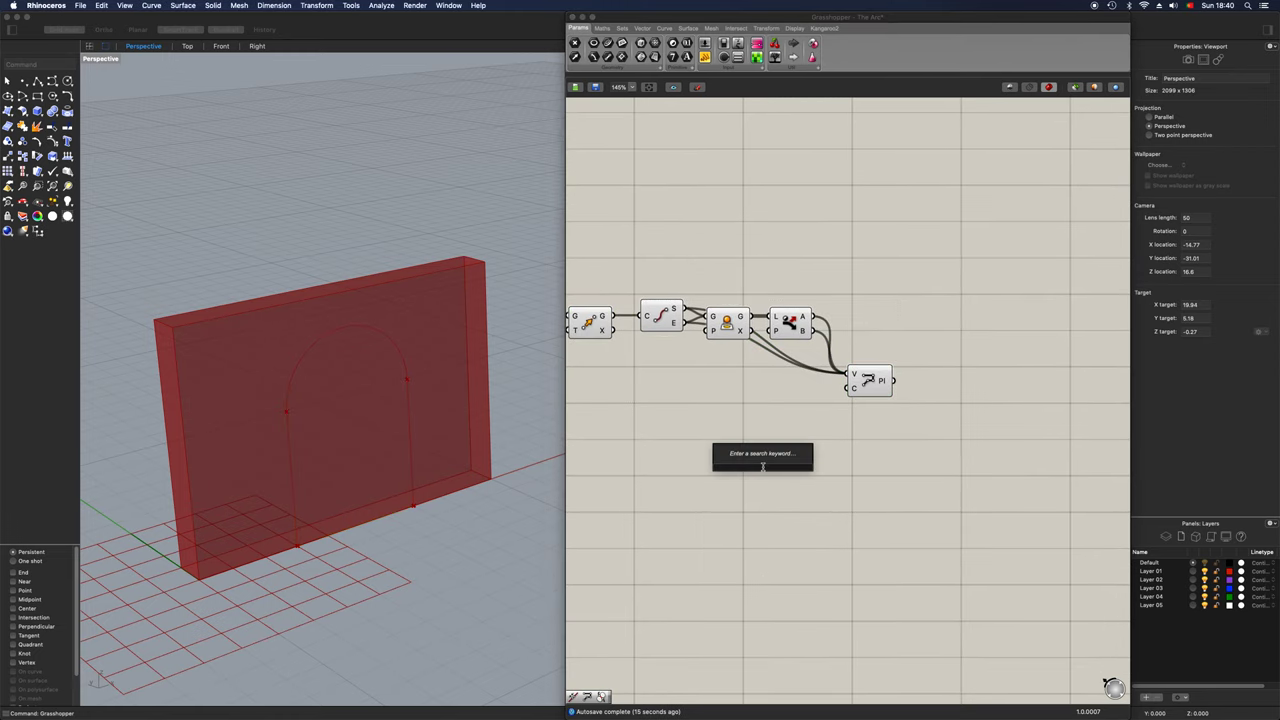
{"action": "type", "text": "boun"}
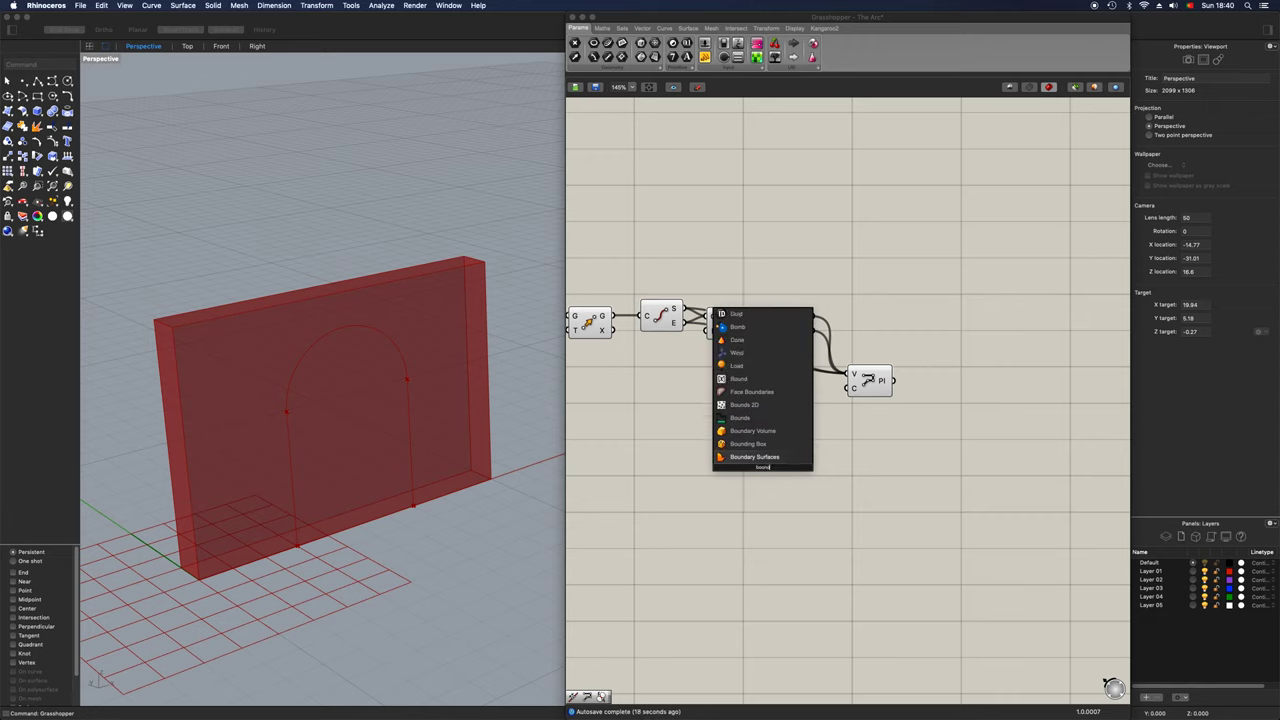
{"action": "key", "text": "Return"}
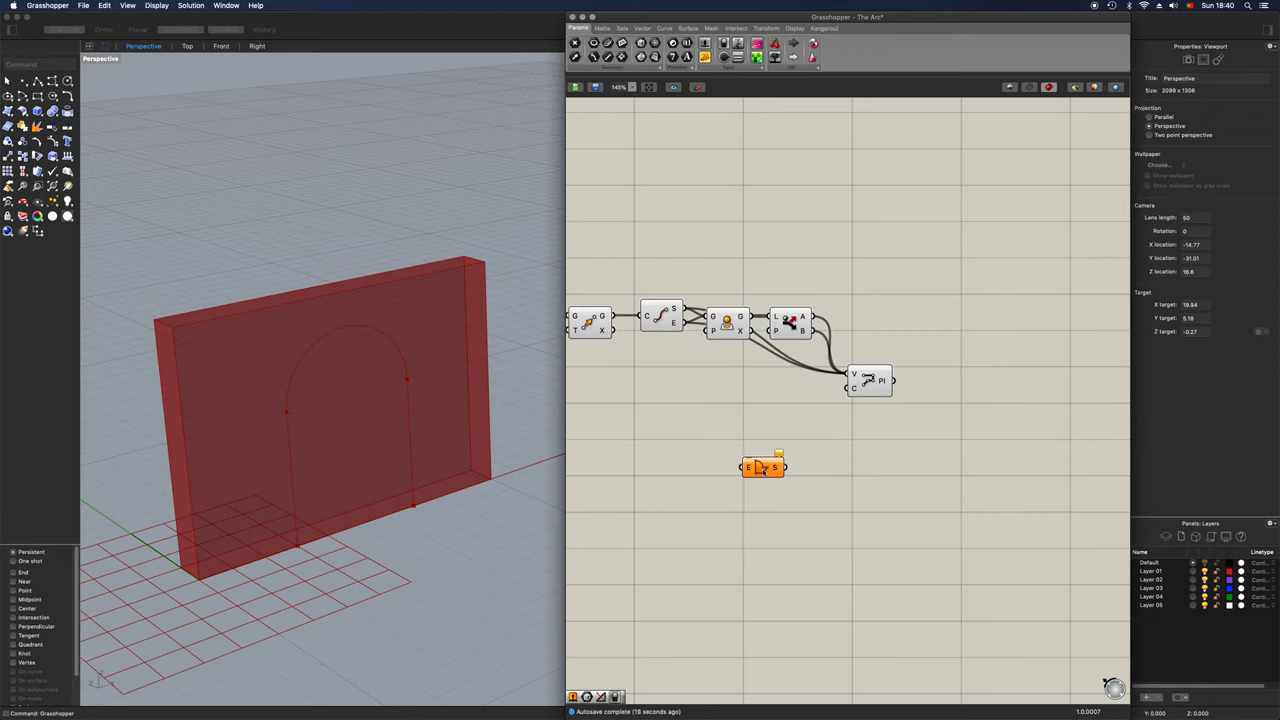
{"action": "left_click_drag", "start_coordinate": [760, 468], "coordinate": [913, 455]}
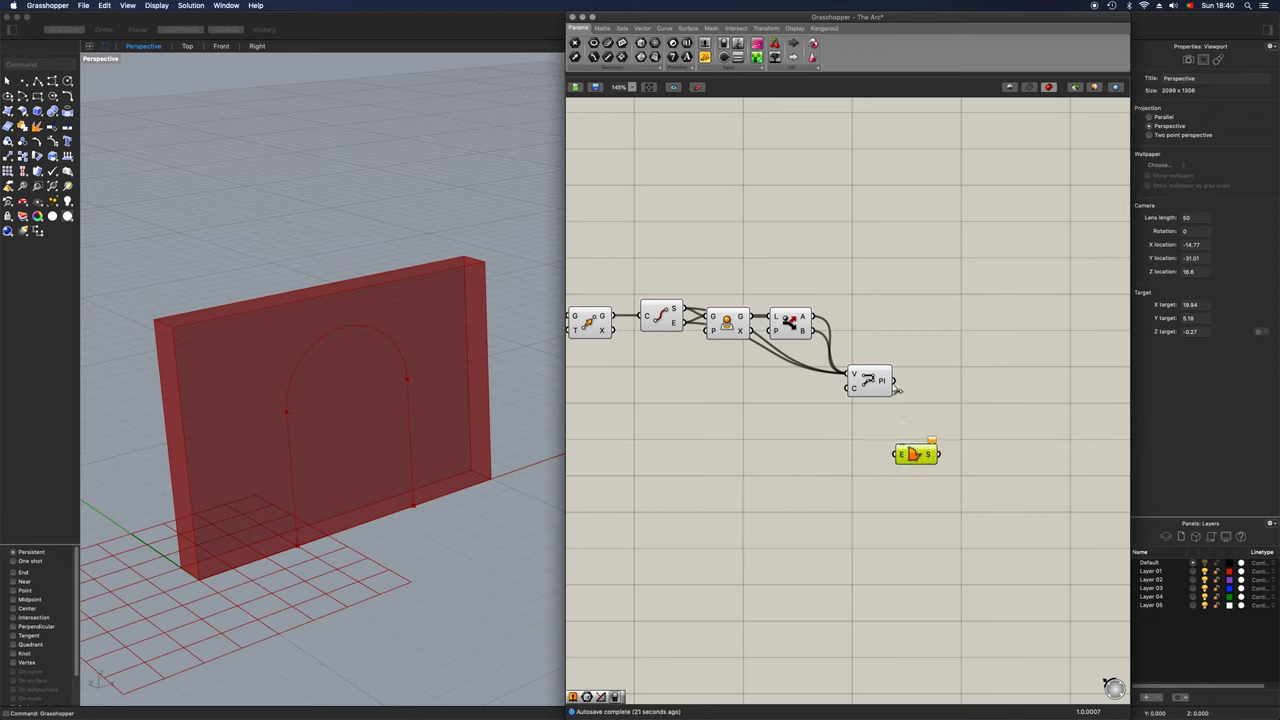
{"action": "left_click_drag", "start_coordinate": [896, 380], "coordinate": [895, 455]}
{"action": "left_click_drag", "start_coordinate": [614, 316], "coordinate": [948, 450]}
Step: Hide the preview of the components from Move through PolyLine, leaving Boundary Surfaces shown
{"action": "left_click_drag", "start_coordinate": [894, 486], "coordinate": [588, 253]}
{"action": "left_click", "coordinate": [665, 370]}
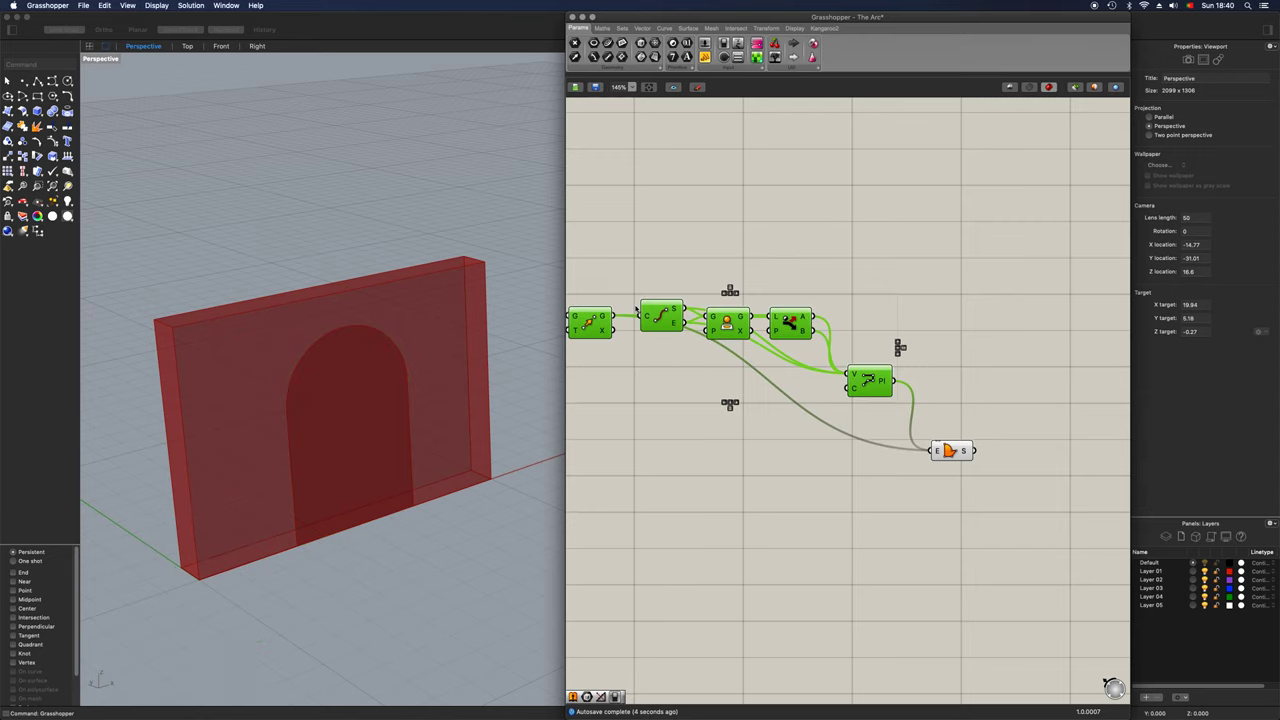
{"action": "left_click", "coordinate": [948, 453]}
Step: Add a Solid Difference component just beyond Boundary Surfaces
{"action": "right_click_drag", "start_coordinate": [948, 466], "coordinate": [788, 466]}
{"action": "double_click", "coordinate": [862, 405]}
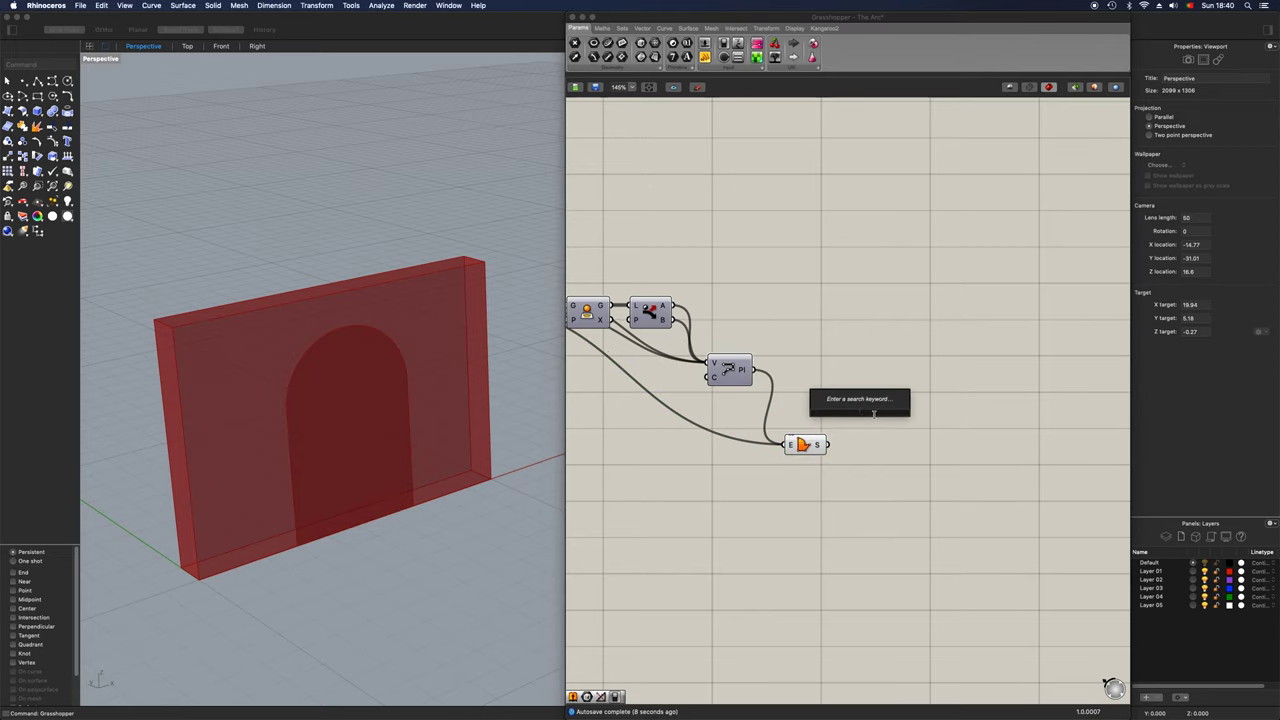
{"action": "type", "text": "solid"}
{"action": "key", "text": "Up"}
{"action": "key", "text": "Up"}
{"action": "key", "text": "Up"}
{"action": "key", "text": "Up"}
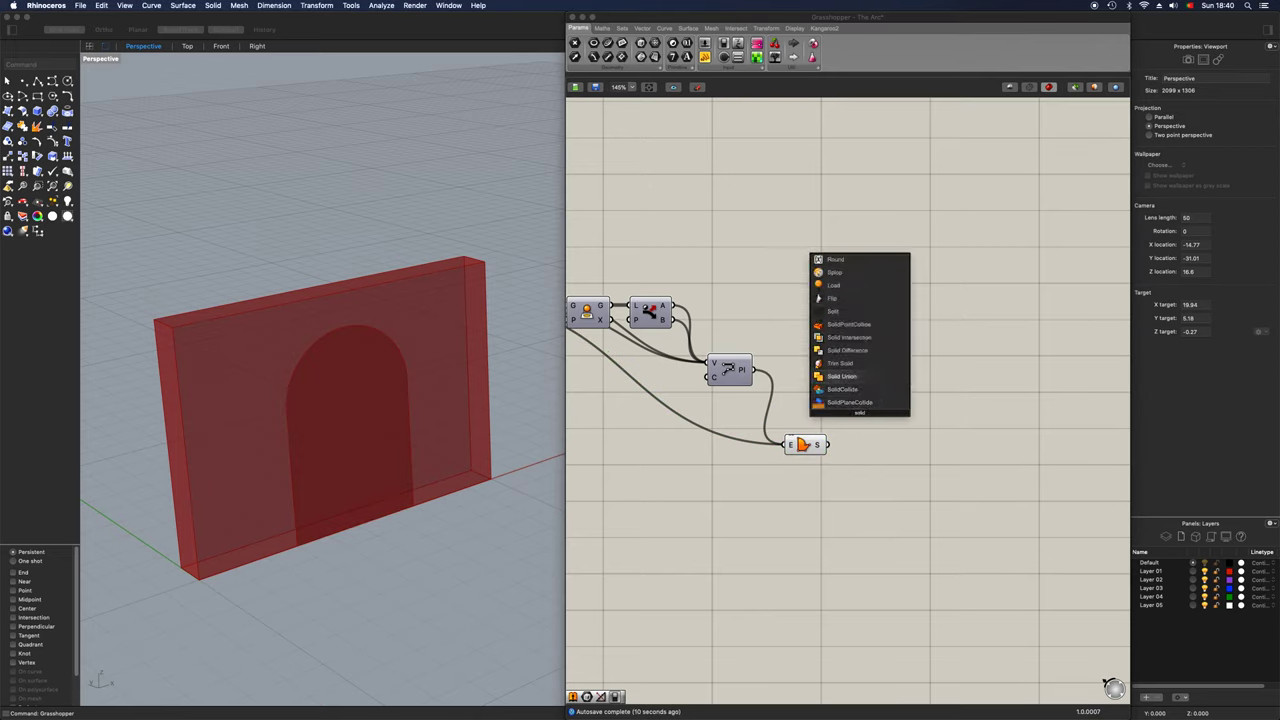
{"action": "key", "text": "Return"}
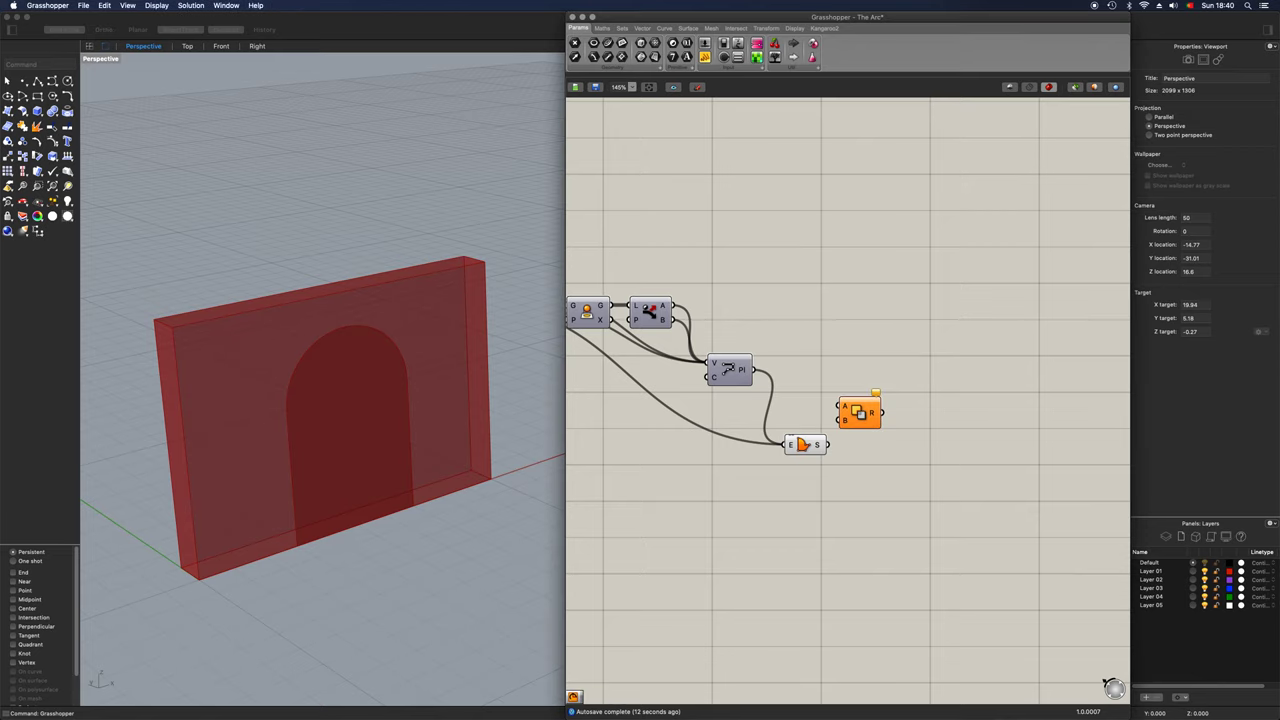
Step: Bring the Box parameter beside Solid Difference, then connect the box to input A and Boundary Surfaces to input B
{"action": "scroll", "coordinate": [873, 414], "scroll_direction": "down", "scroll_amount": 5}
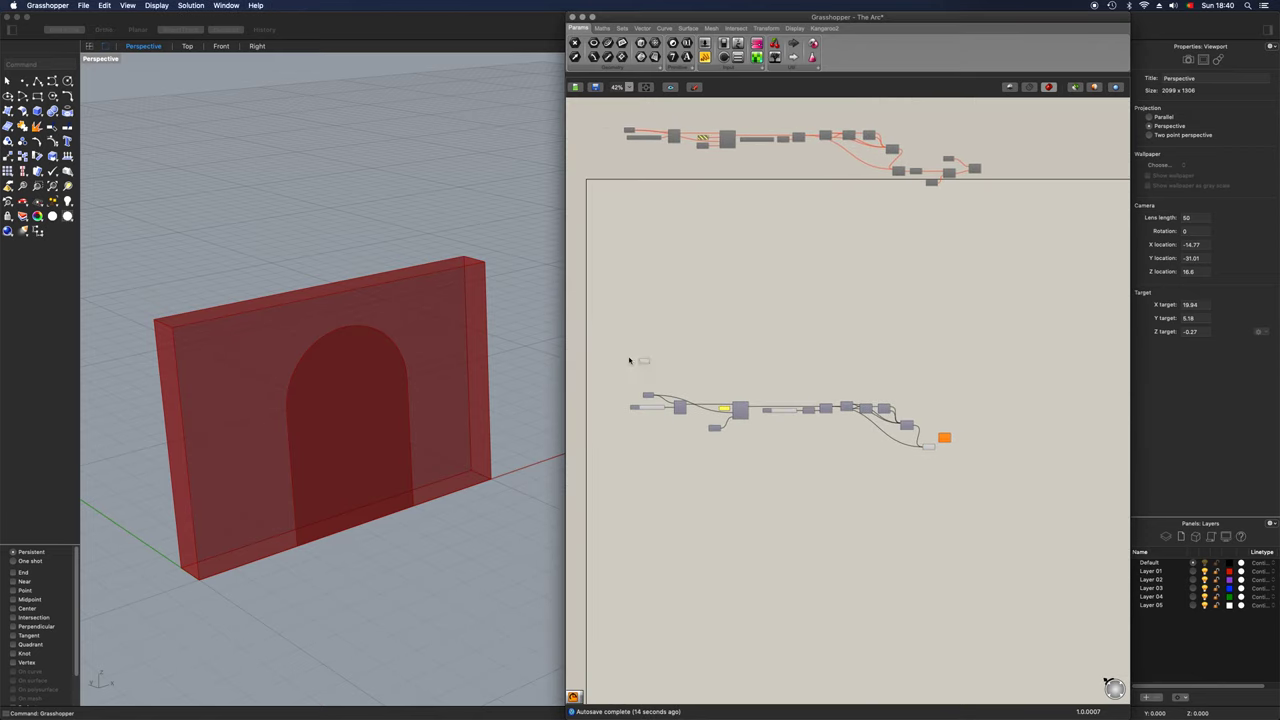
{"action": "left_click_drag", "start_coordinate": [641, 363], "coordinate": [846, 426]}
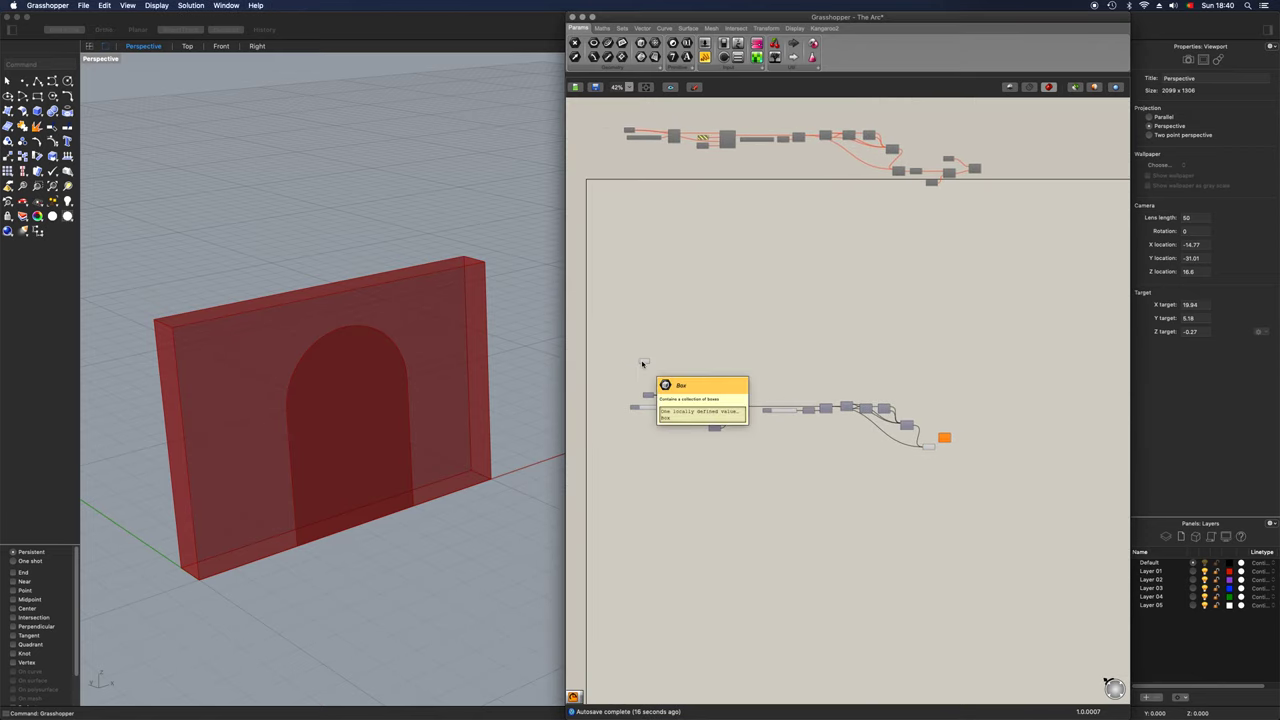
{"action": "left_click_drag", "start_coordinate": [645, 363], "coordinate": [835, 415]}
{"action": "scroll", "coordinate": [911, 406], "scroll_direction": "up", "scroll_amount": 5}
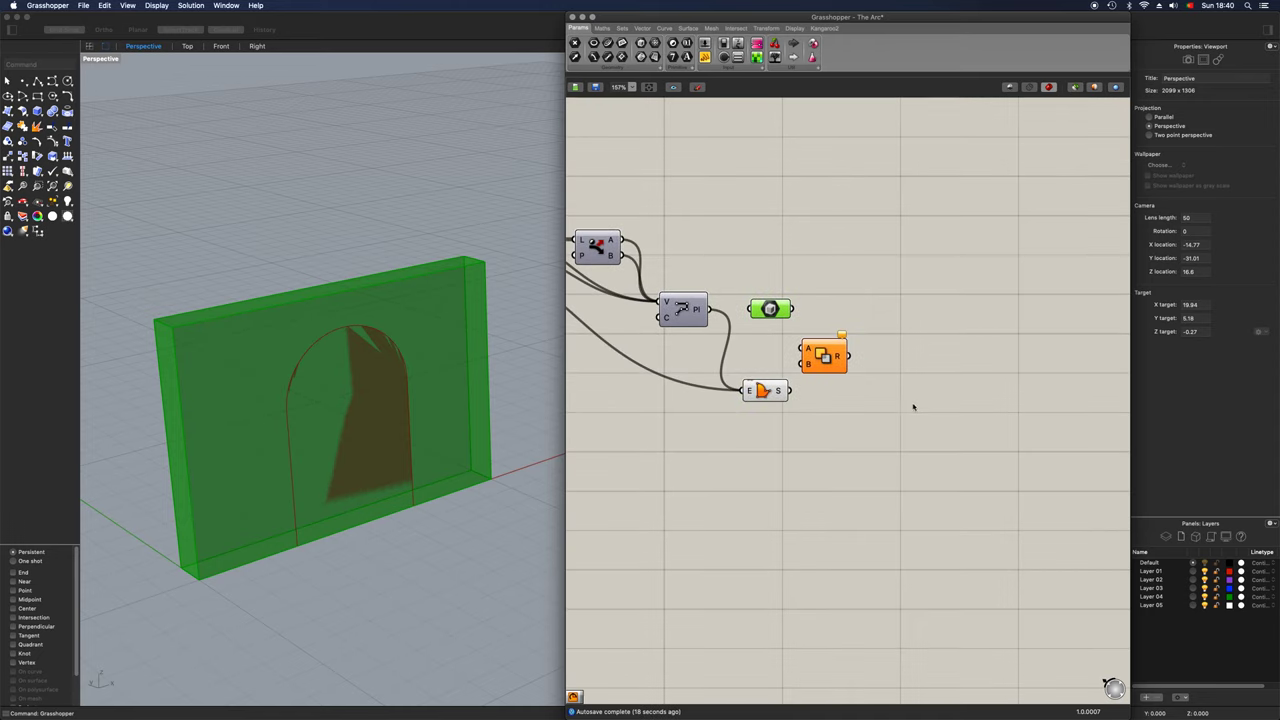
{"action": "left_click_drag", "start_coordinate": [757, 449], "coordinate": [768, 424]}
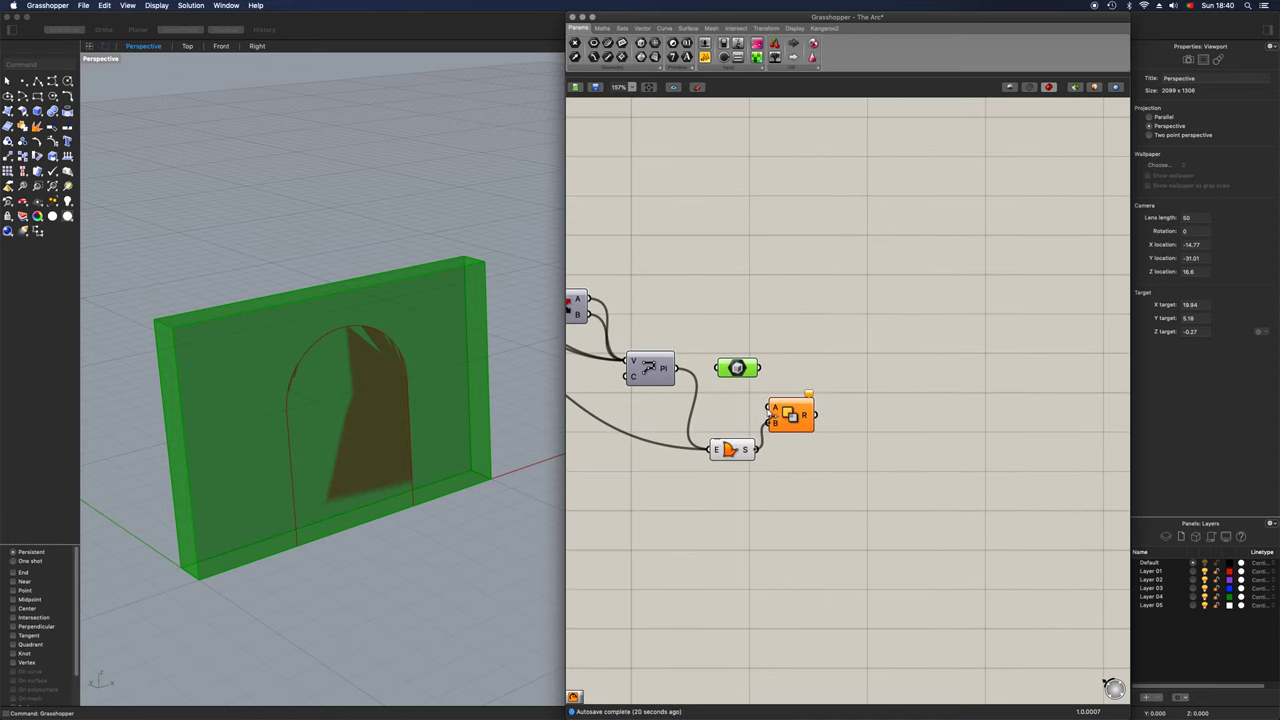
{"action": "left_click_drag", "start_coordinate": [761, 368], "coordinate": [853, 423]}
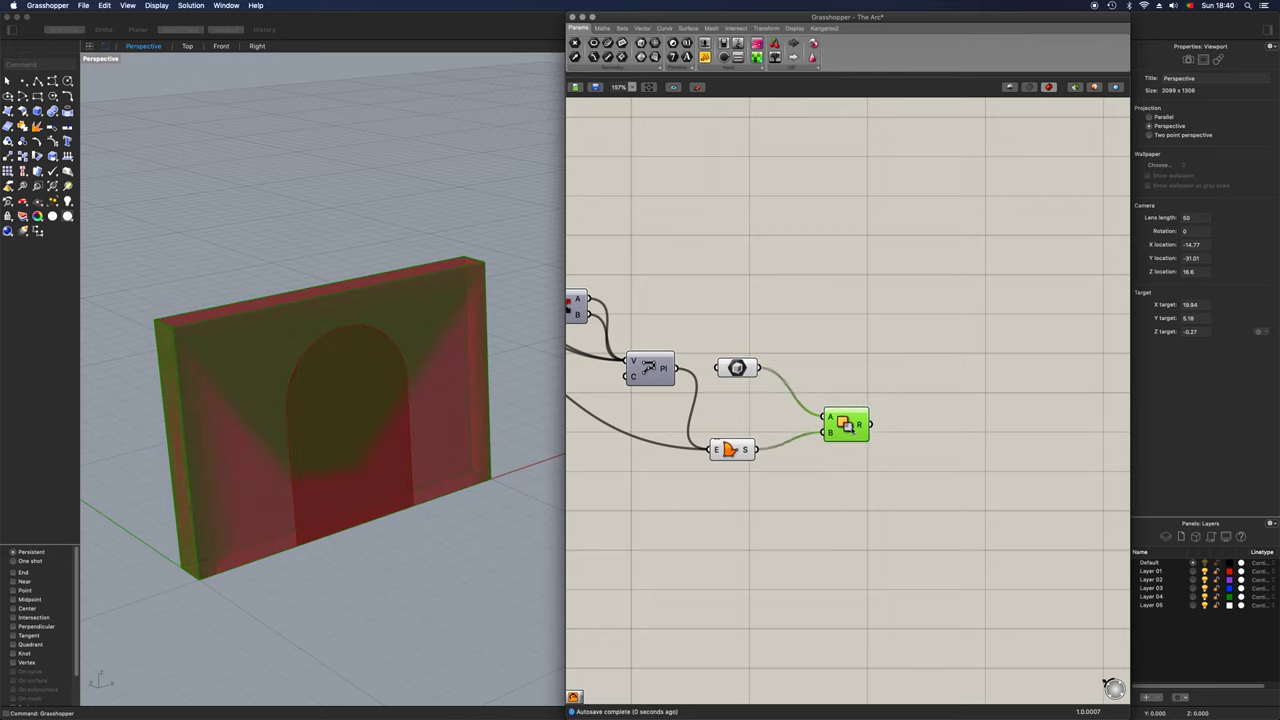
{"action": "mouse_move", "coordinate": [396, 421]}
{"action": "right_mouse_down"}
{"action": "mouse_move", "coordinate": [423, 410]}
{"action": "mouse_move", "coordinate": [402, 420]}
{"action": "right_mouse_up"}
Step: Add an Extrude component below Solid Difference and connect Boundary Surfaces' output to its base input
{"action": "double_click", "coordinate": [830, 488]}
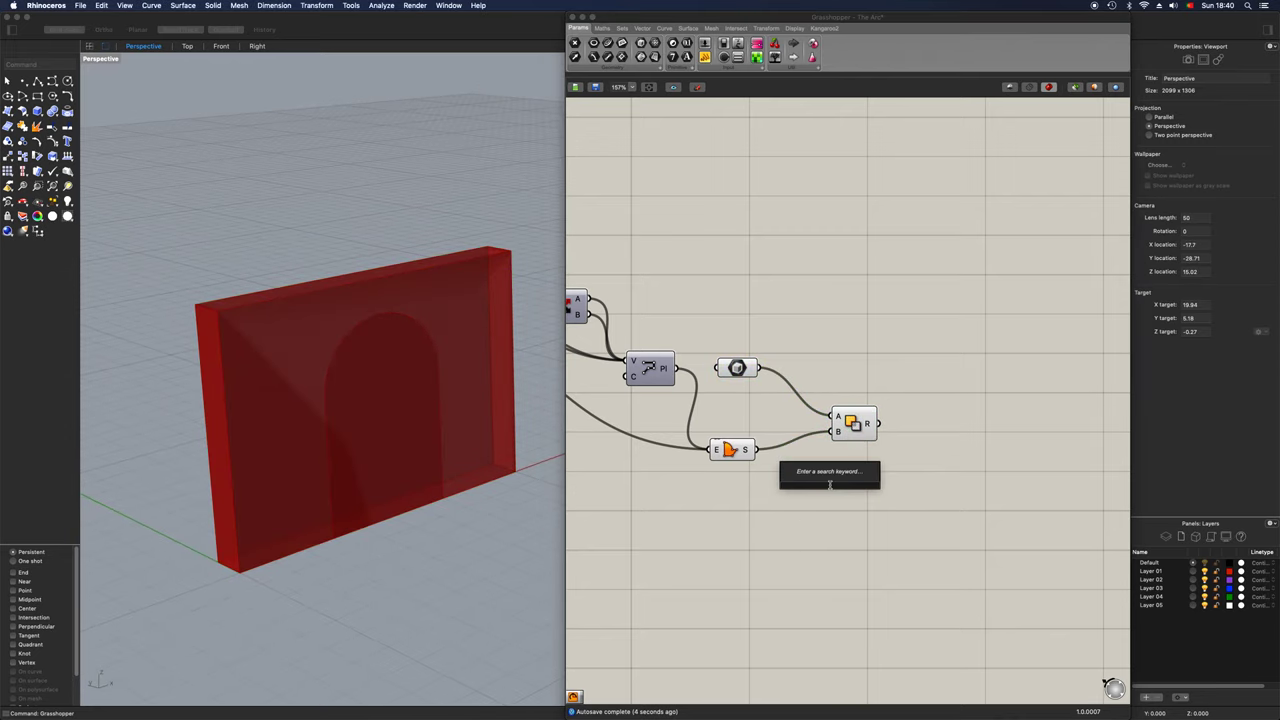
{"action": "type", "text": "extrus"}
{"action": "key", "text": "Return"}
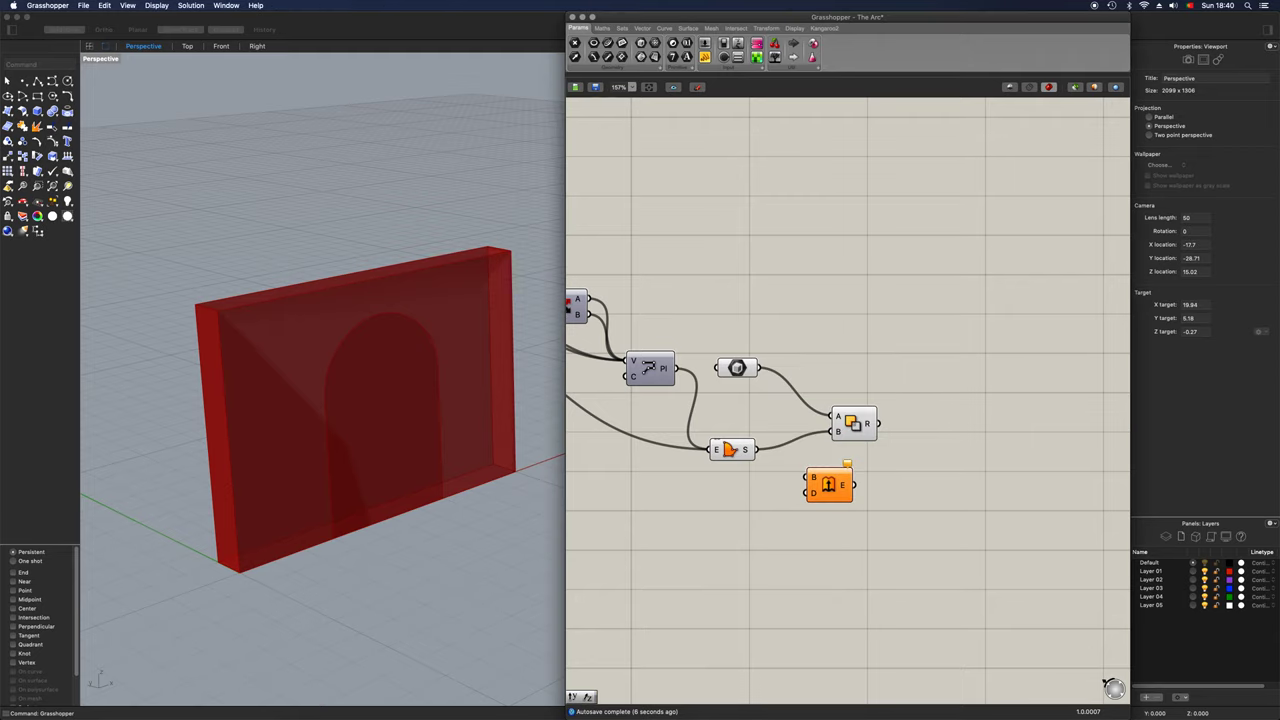
{"action": "left_click_drag", "start_coordinate": [758, 449], "coordinate": [862, 488]}
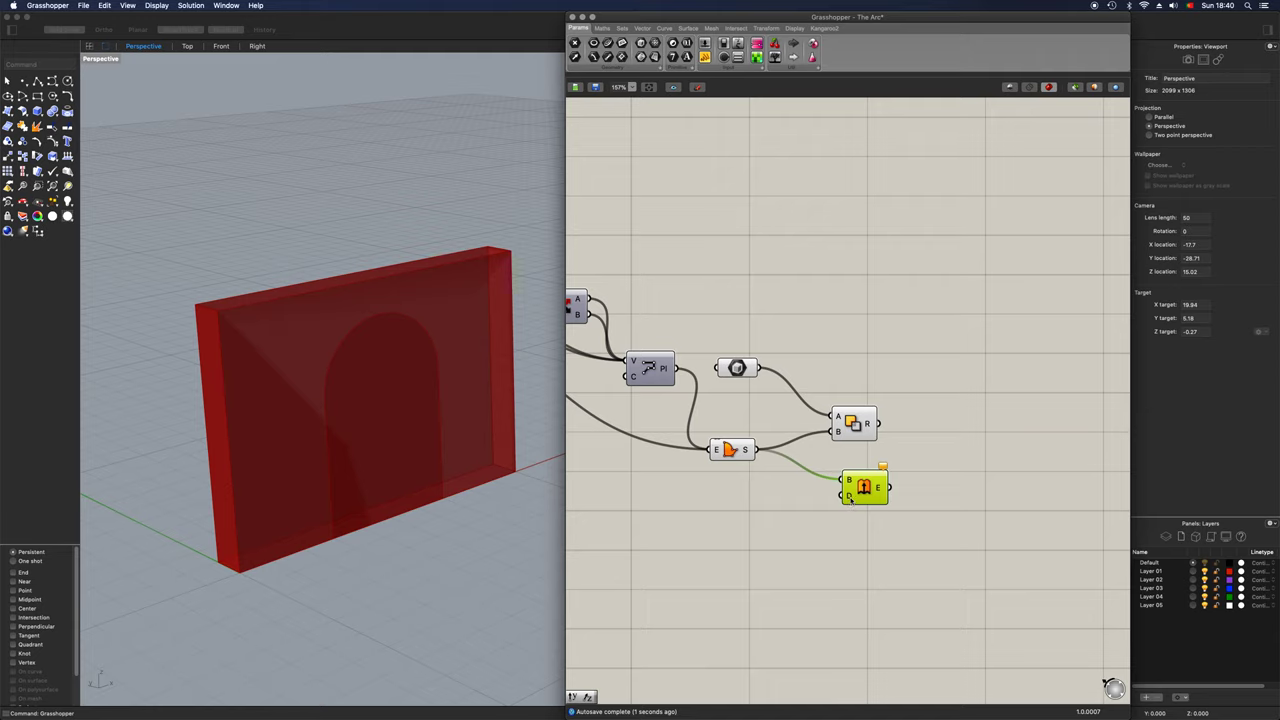
Step: Add a Unit Y vector as Extrude's direction and feed the extrusion into Solid Difference's input B in place of the surface
{"action": "double_click", "coordinate": [754, 533]}
{"action": "type", "text": "y"}
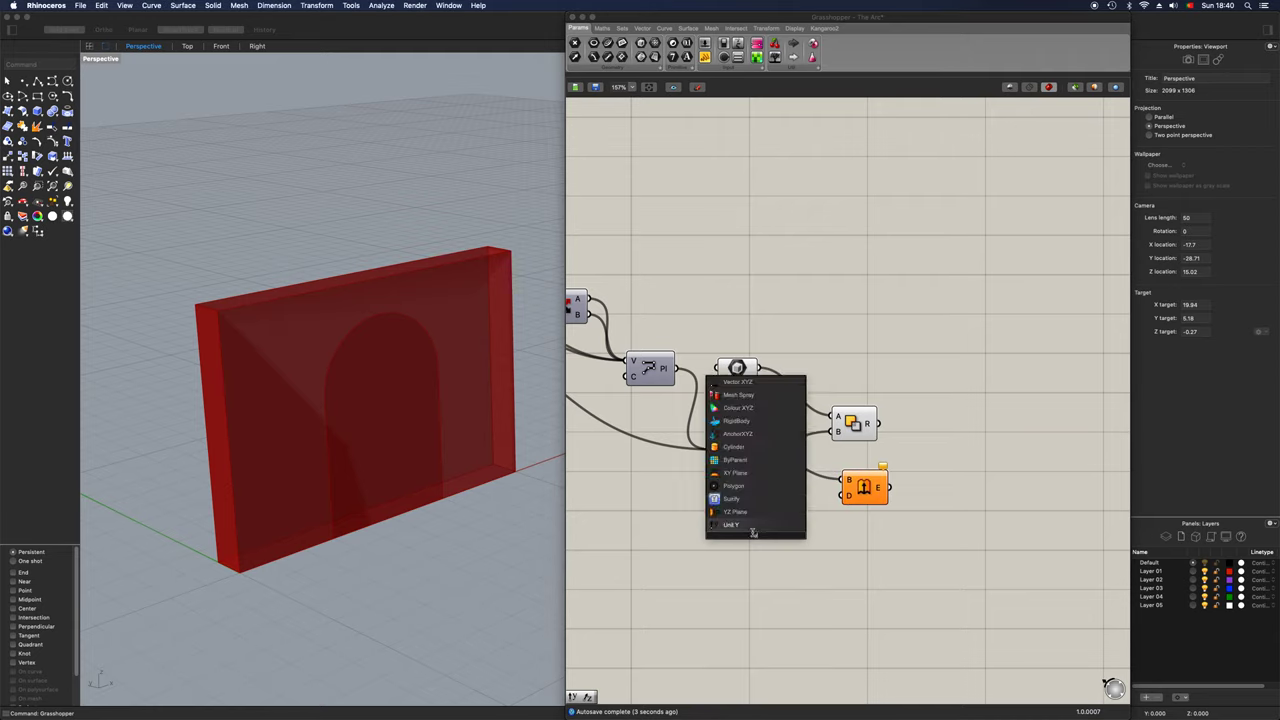
{"action": "left_click", "coordinate": [752, 526]}
{"action": "left_click_drag", "start_coordinate": [779, 535], "coordinate": [979, 409]}
Step: Hide the preview of the Box, Boundary Surfaces, Extrude and Unit Y components
{"action": "left_click_drag", "start_coordinate": [878, 537], "coordinate": [720, 320]}
{"action": "key", "text": "ctrl+q"}
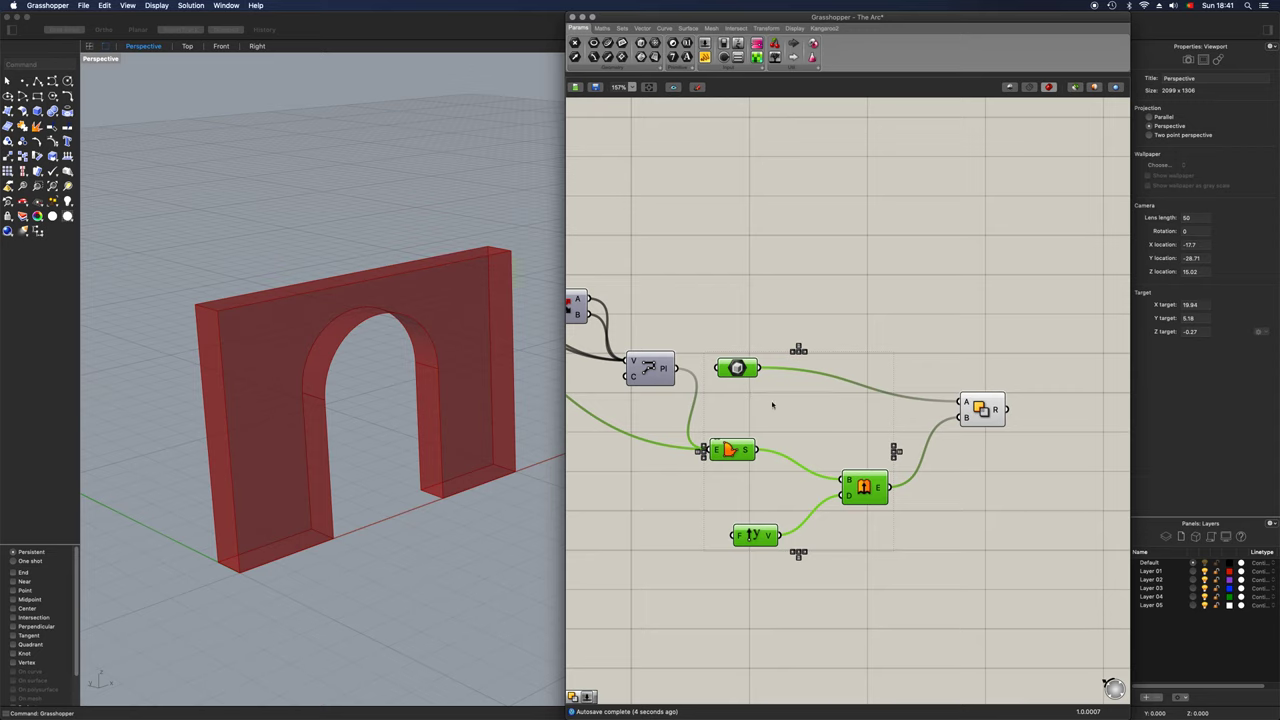
{"action": "mouse_move", "coordinate": [326, 467]}
{"action": "right_mouse_down"}
{"action": "mouse_move", "coordinate": [297, 440]}
{"action": "mouse_move", "coordinate": [339, 461]}
{"action": "right_mouse_up"}
Step: Set the arc's Radius slider to 1
{"action": "right_click_drag", "start_coordinate": [657, 453], "coordinate": [909, 467]}
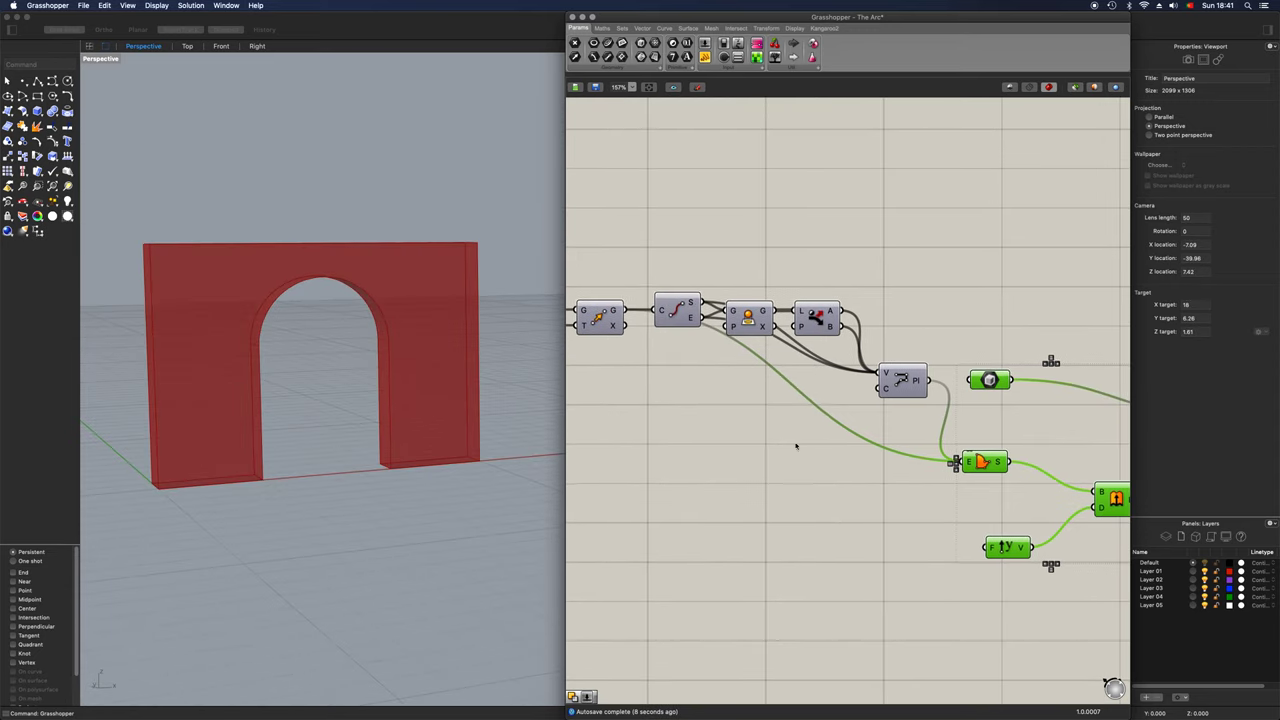
{"action": "right_click_drag", "start_coordinate": [748, 406], "coordinate": [1077, 466]}
{"action": "mouse_move", "coordinate": [767, 393]}
{"action": "left_mouse_down"}
{"action": "mouse_move", "coordinate": [777, 396]}
{"action": "mouse_move", "coordinate": [766, 398]}
{"action": "left_mouse_up"}
{"action": "scroll", "coordinate": [846, 457], "scroll_direction": "left", "scroll_amount": 15}
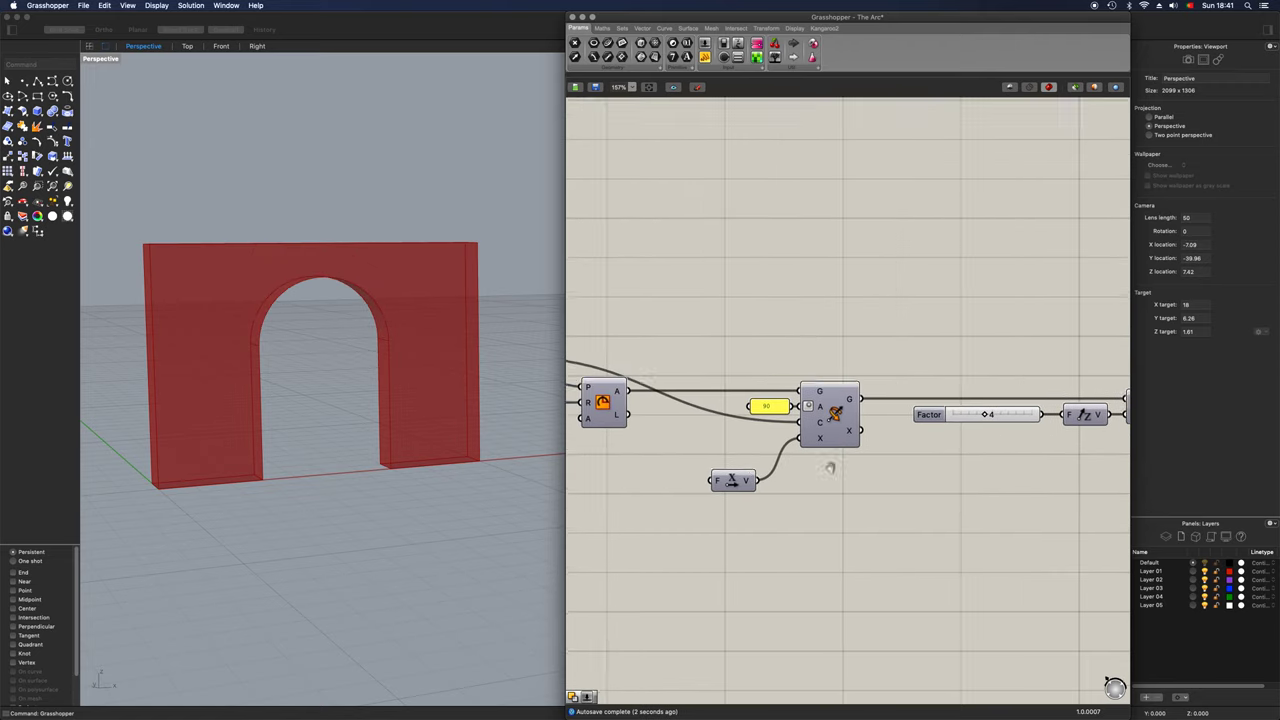
{"action": "mouse_move", "coordinate": [744, 405]}
{"action": "left_mouse_down"}
{"action": "mouse_move", "coordinate": [764, 406]}
{"action": "mouse_move", "coordinate": [741, 407]}
{"action": "left_mouse_up"}
{"action": "scroll", "coordinate": [806, 448], "scroll_direction": "down", "scroll_amount": 3}
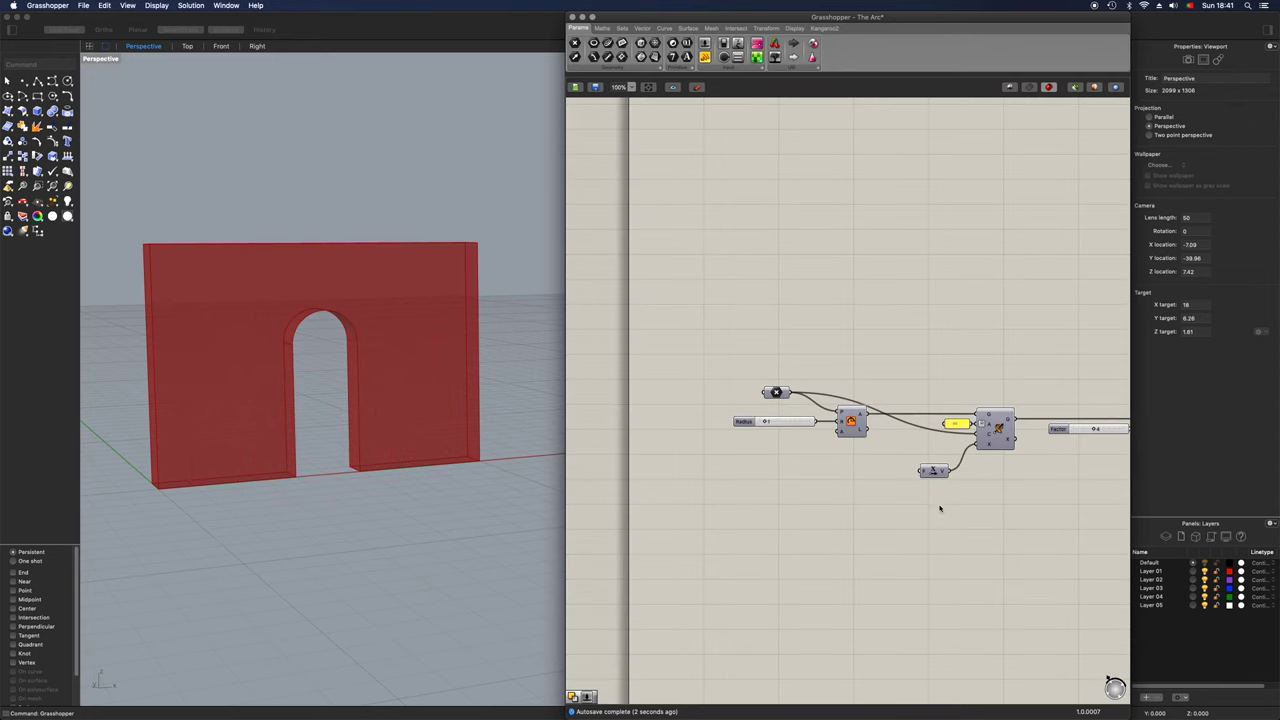
Step: Align Extrude beside Boundary Surfaces and place Unit Y close before Extrude's direction input
{"action": "right_click_drag", "start_coordinate": [940, 508], "coordinate": [686, 440]}
{"action": "right_click_drag", "start_coordinate": [995, 457], "coordinate": [792, 448]}
{"action": "scroll", "coordinate": [791, 449], "scroll_direction": "right", "scroll_amount": 6}
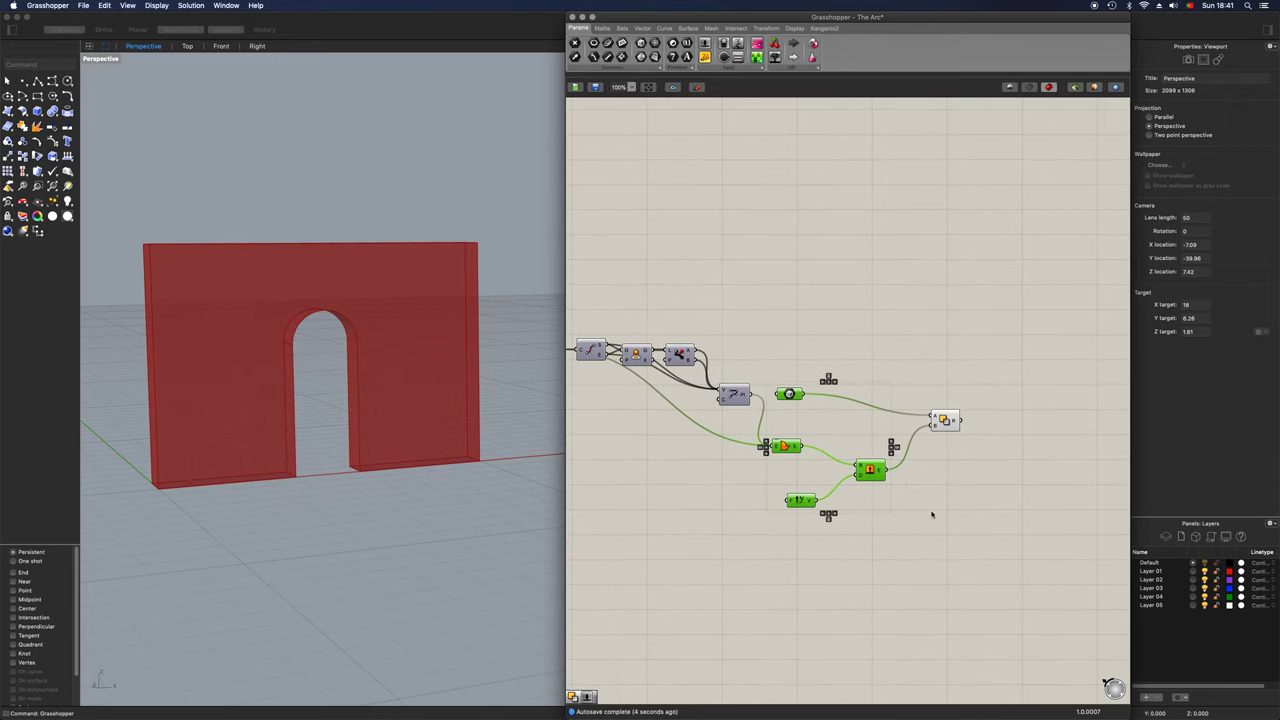
{"action": "left_click_drag", "start_coordinate": [868, 470], "coordinate": [857, 452]}
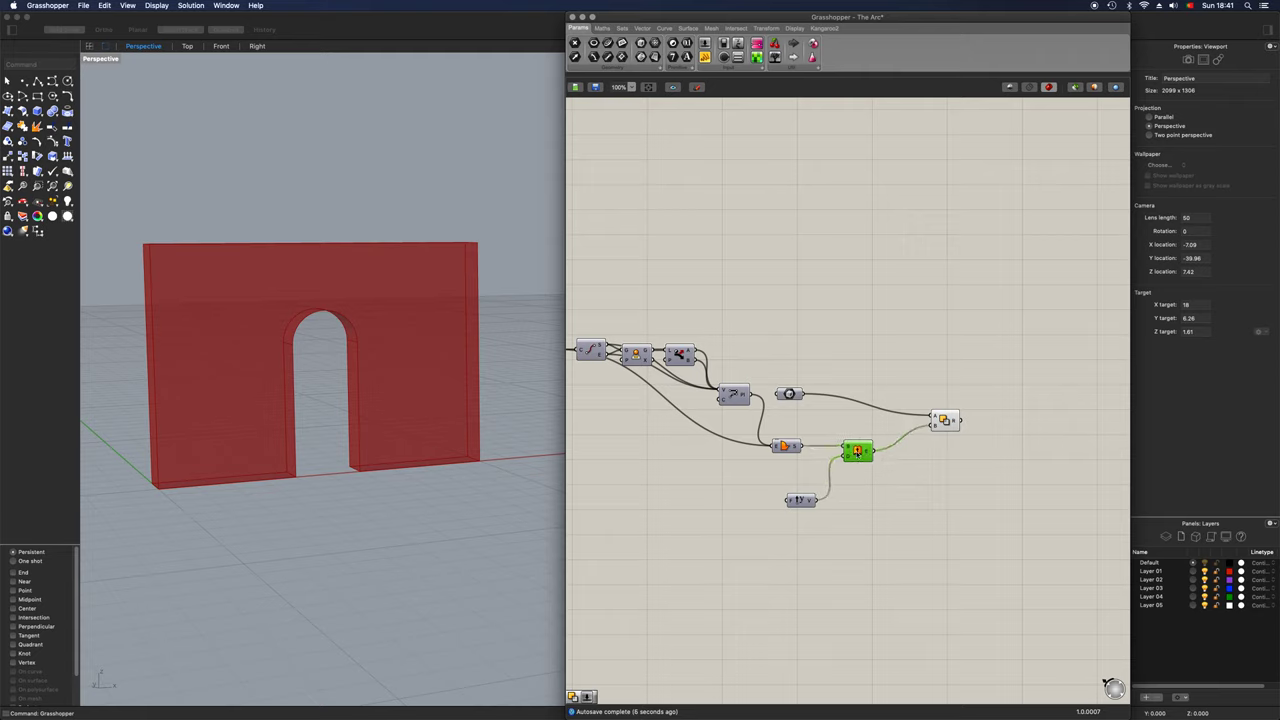
{"action": "left_click_drag", "start_coordinate": [800, 503], "coordinate": [822, 458]}
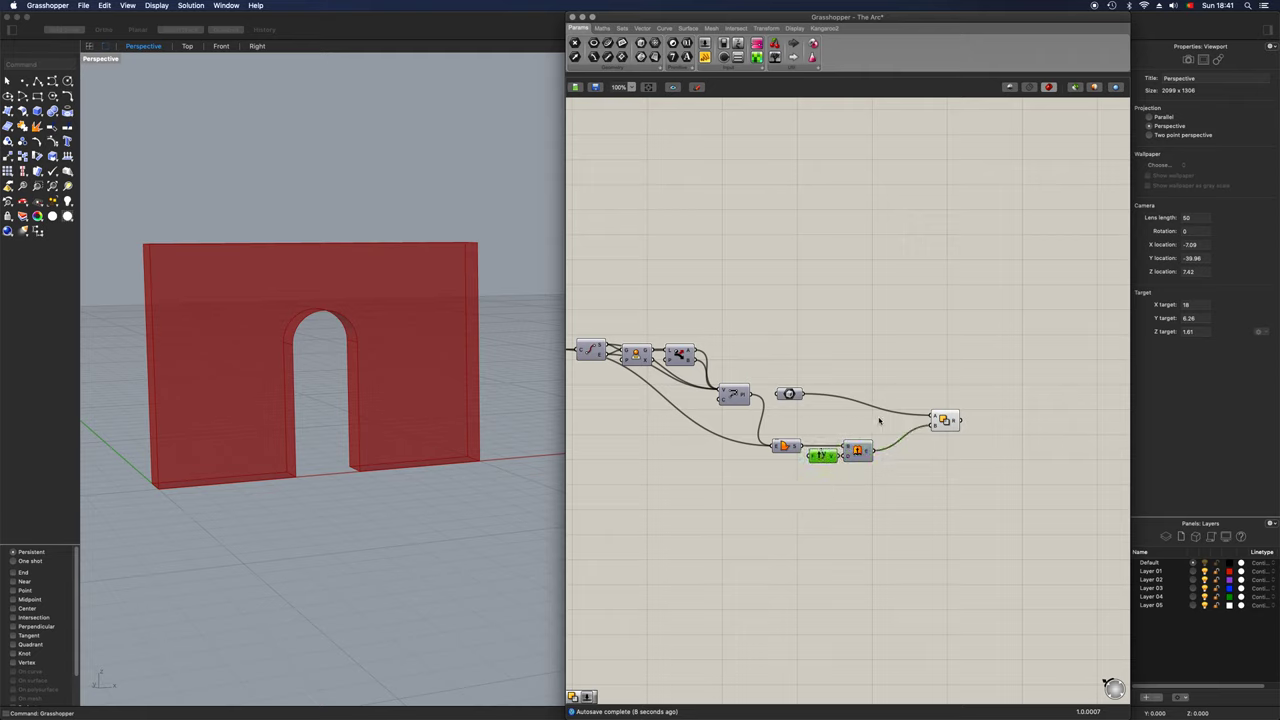